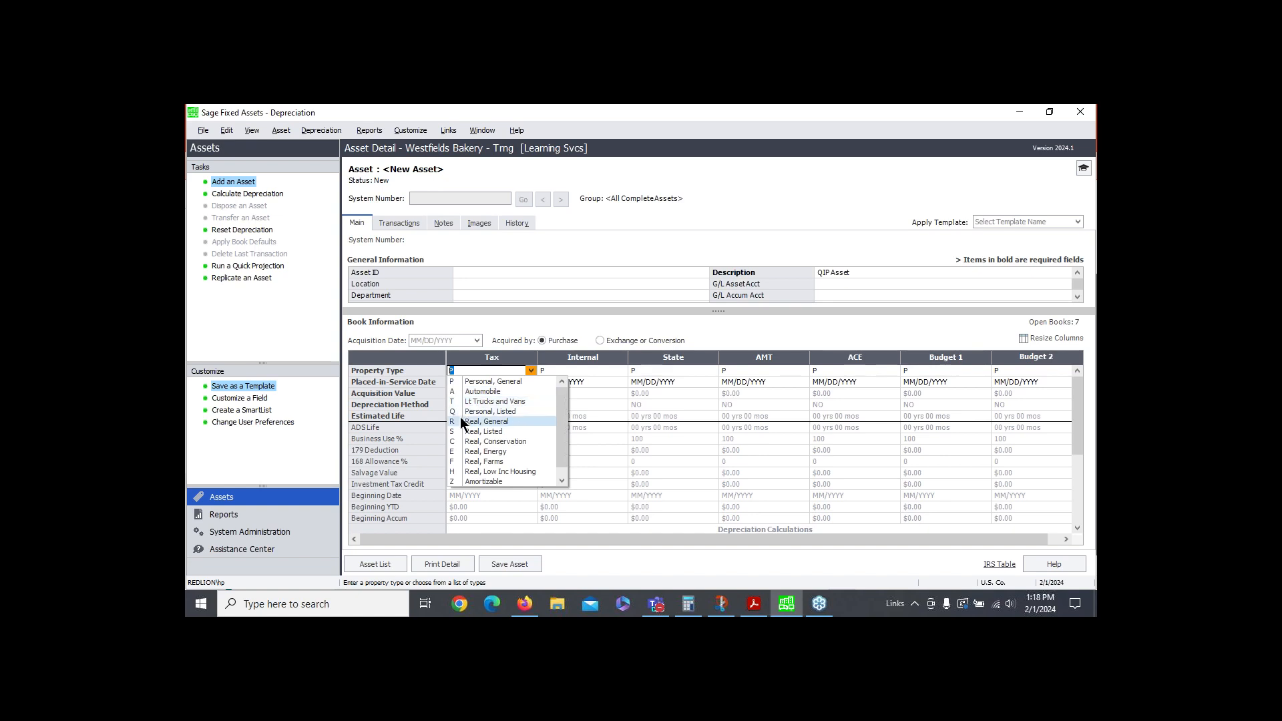
Set the new asset's Tax book to property type R (Real, General), placed in service 01/01/2024, with a $1,000,000 acquisition value.
click(460, 418)
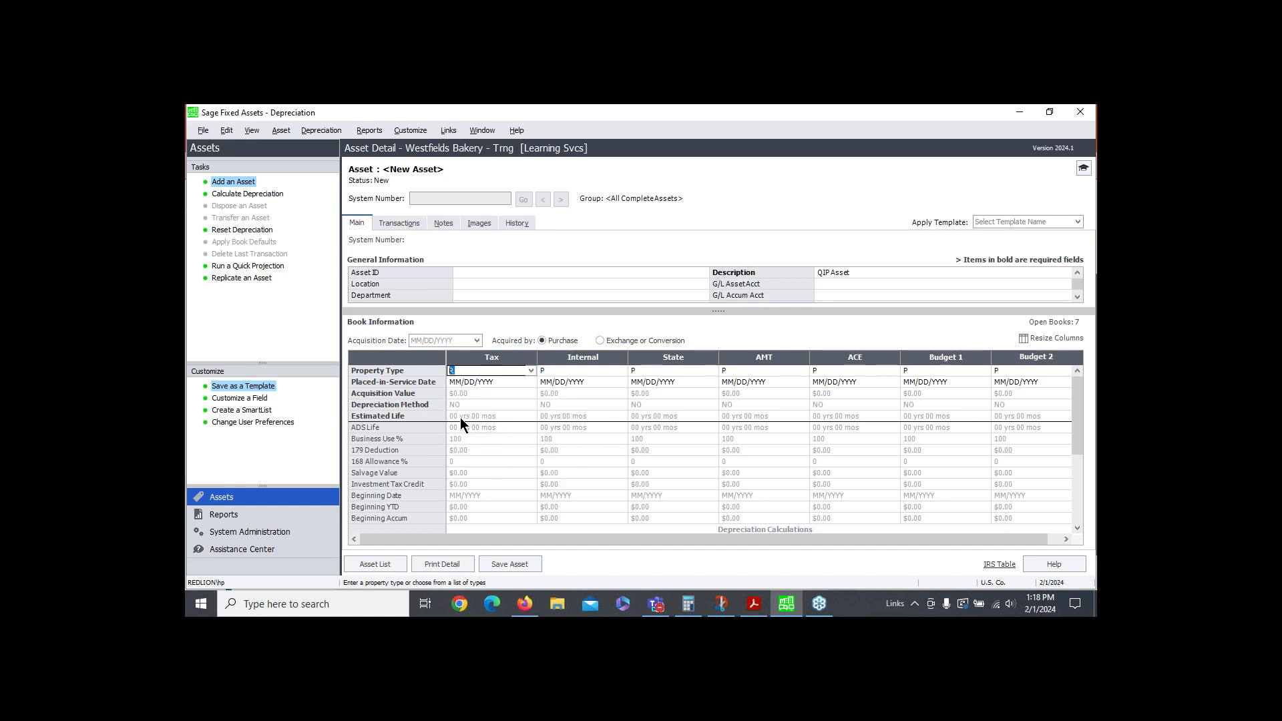
key(Tab)
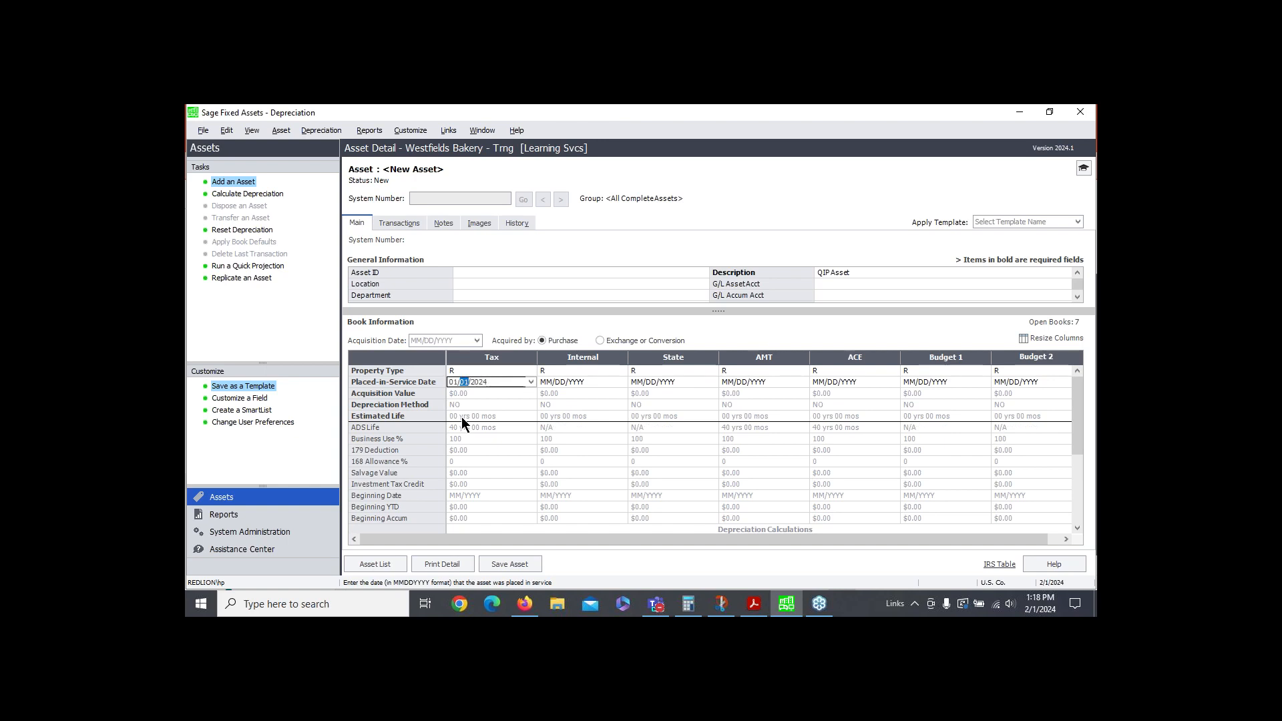
key(Tab)
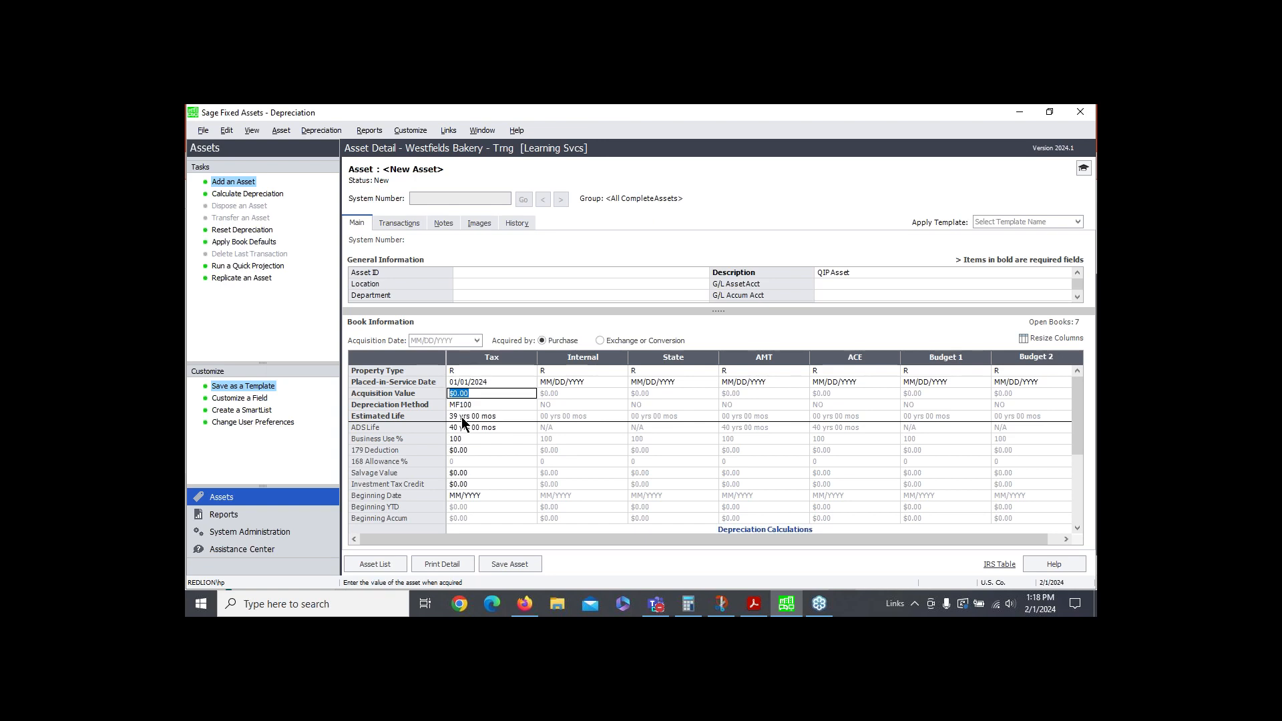
text(1,000,000)
key(Tab)
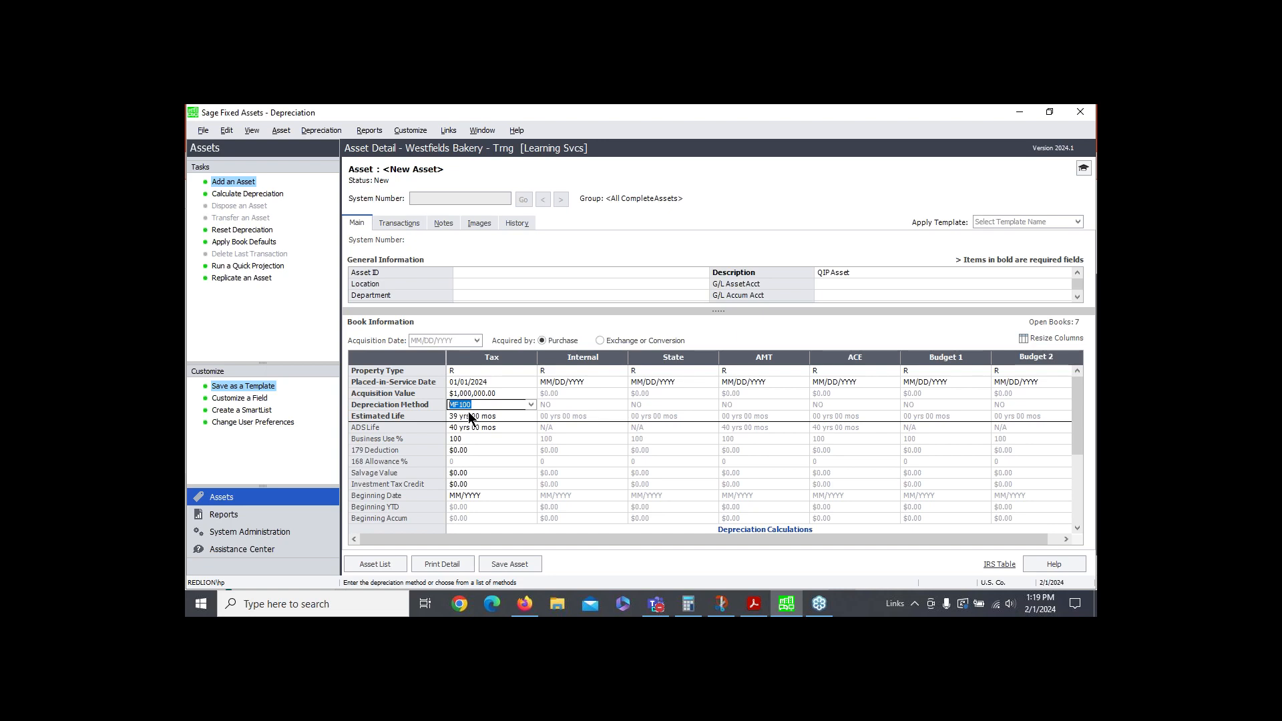
Set the Tax book's depreciation method to MA150 (MACRS formula +168) and acknowledge the method limits notice.
click(532, 404)
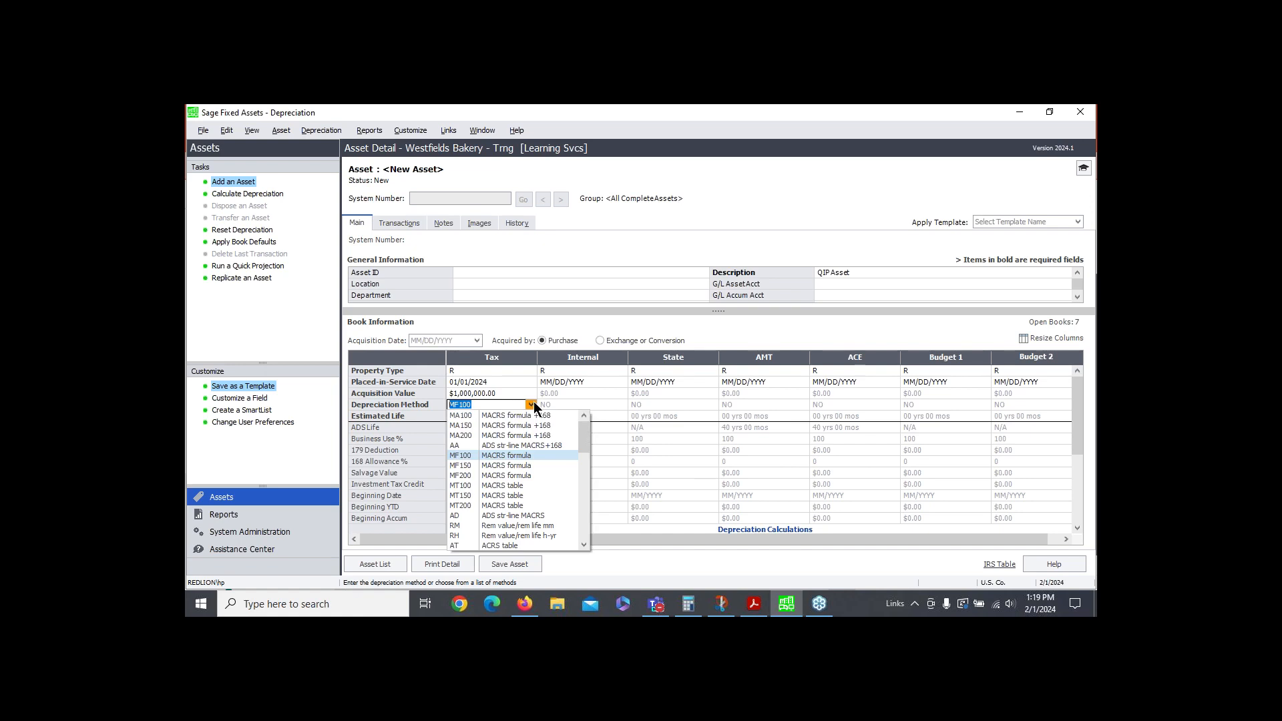
click(496, 425)
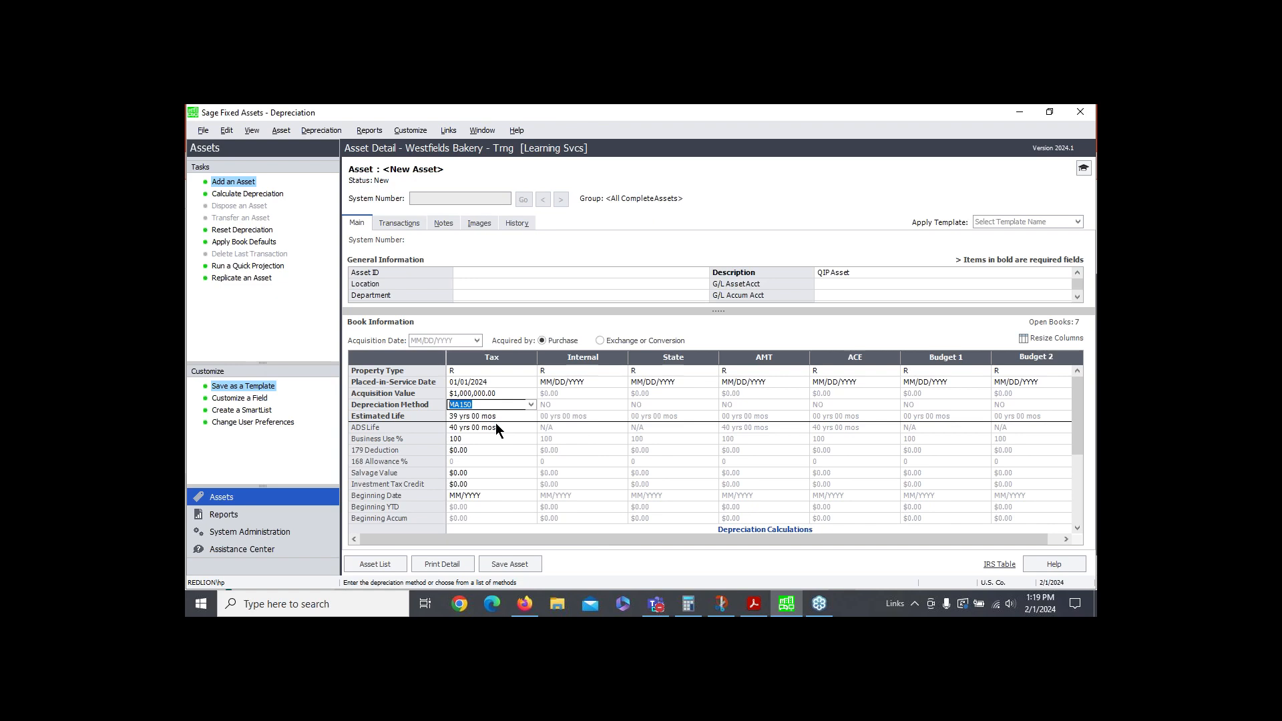
key(Tab)
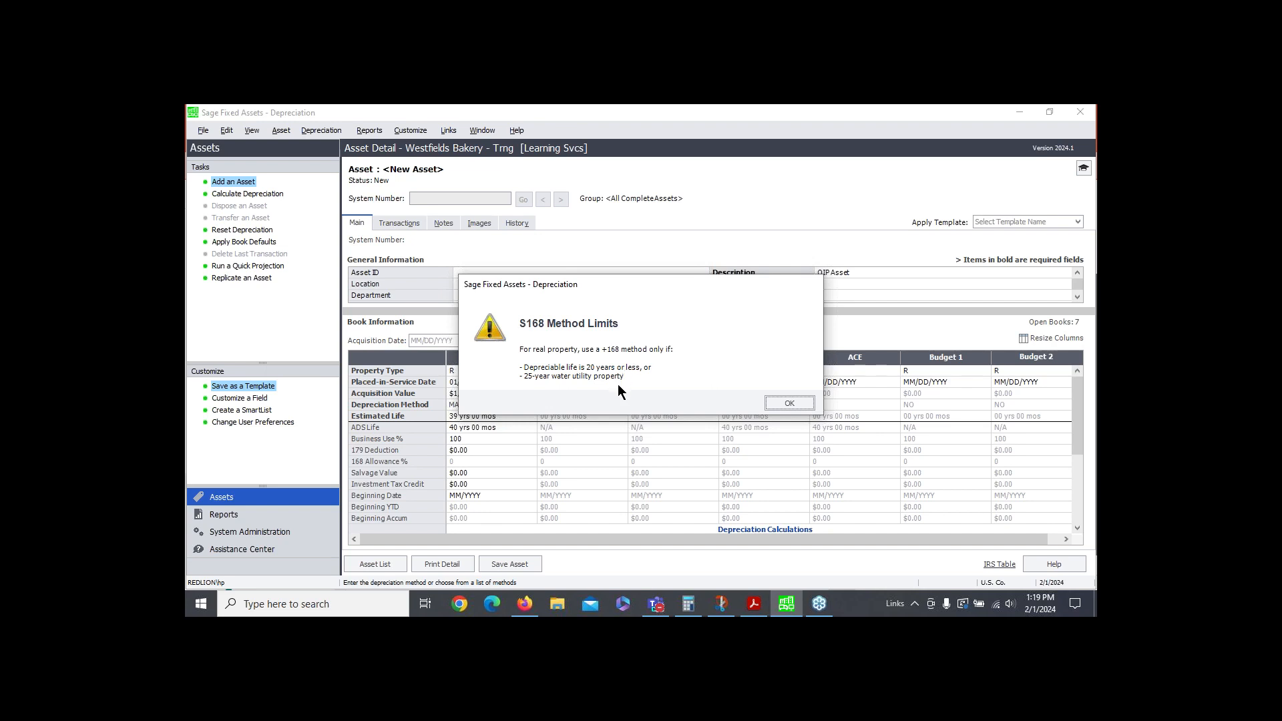
click(789, 403)
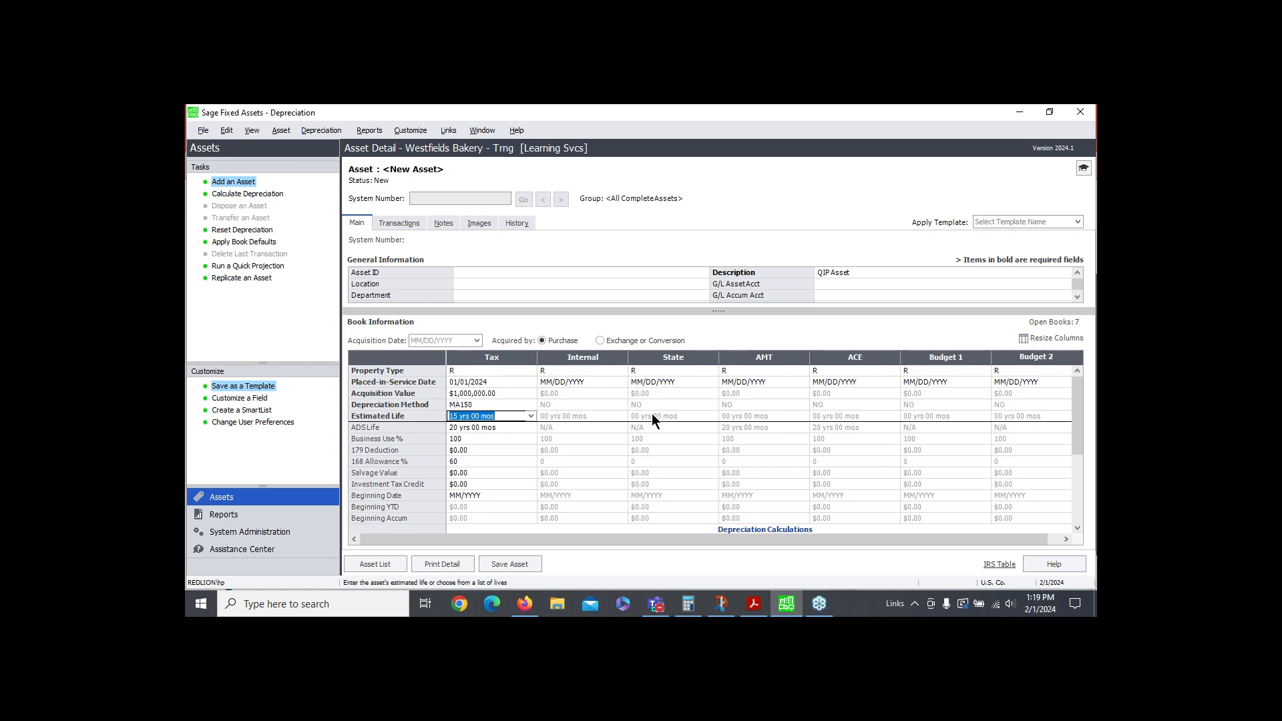
Look up the MACRS GDS and ADS lives for Qualified Improvement Property in the IRS Table's Q entries.
click(994, 565)
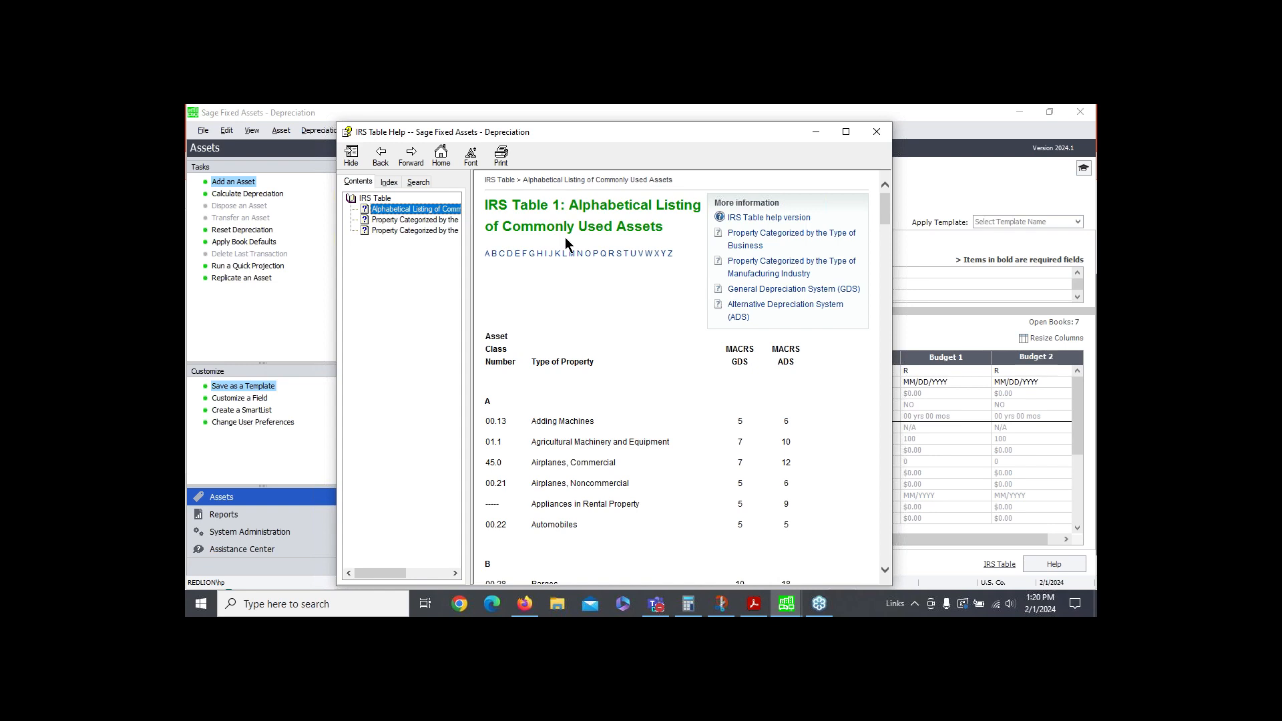
click(604, 256)
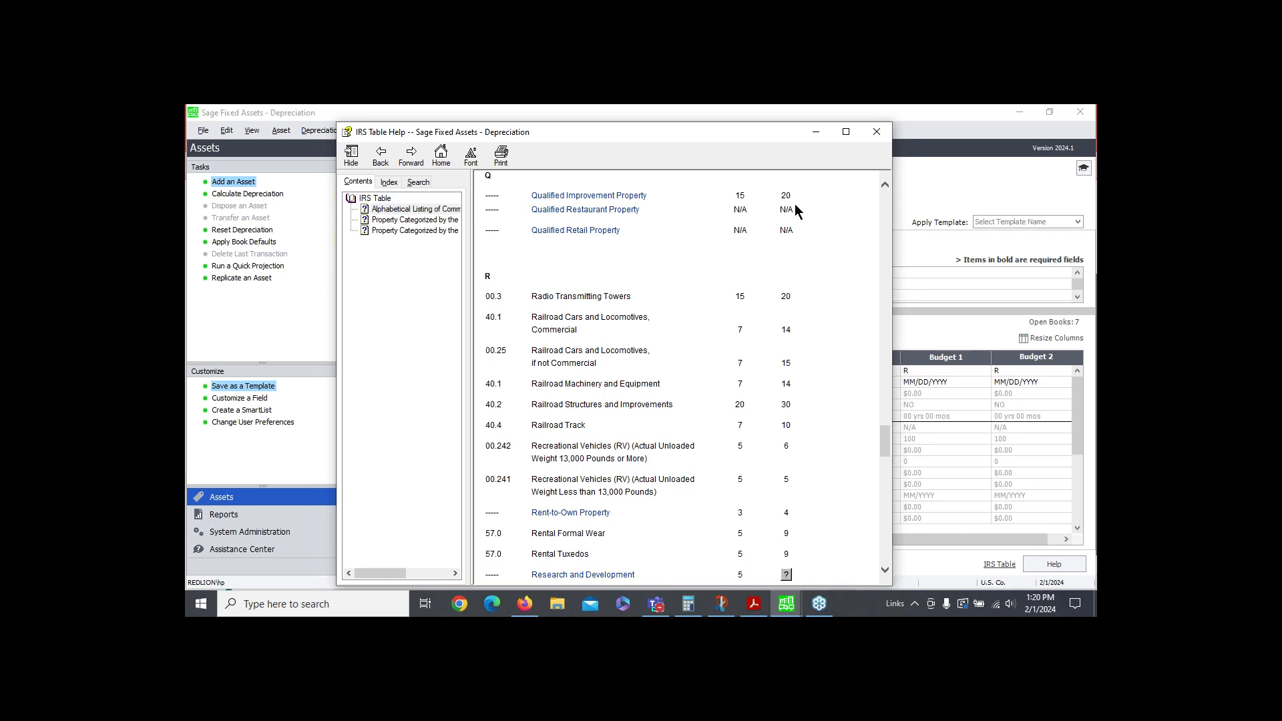
click(877, 132)
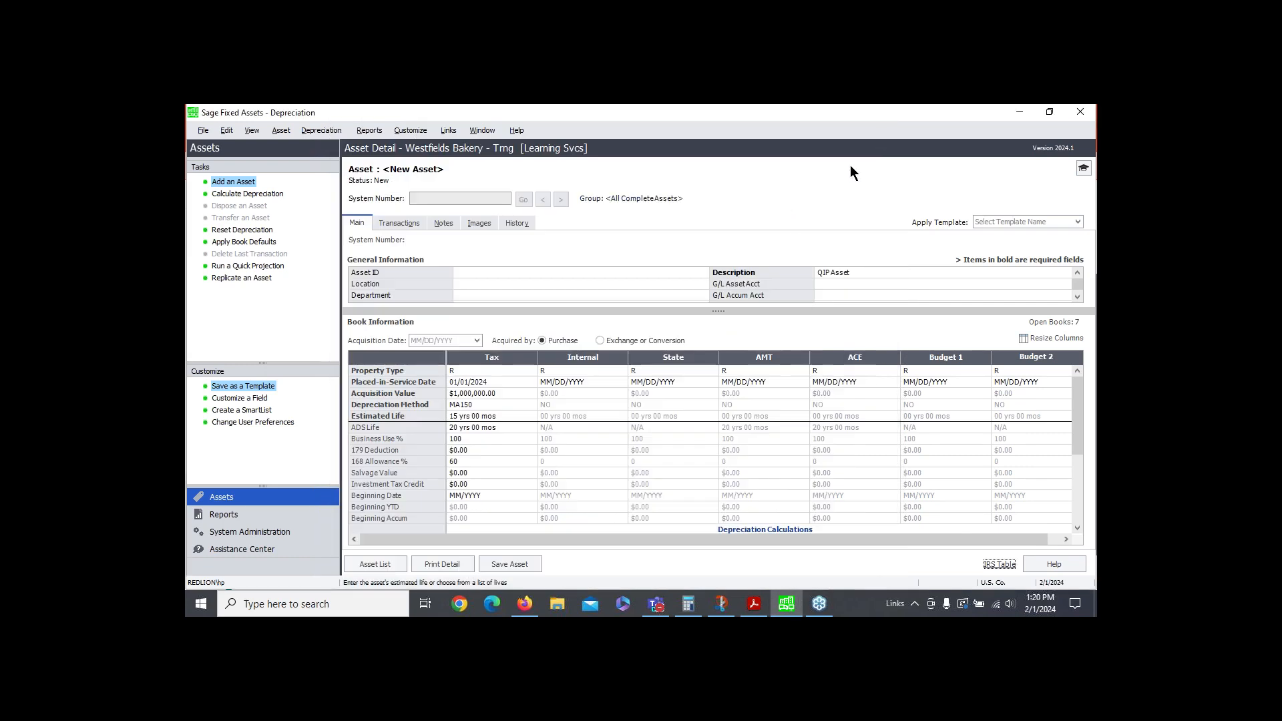
Change the Tax depreciation method to AA (ADS str-line MACRS+168) and leave the new asset without saving it.
click(482, 403)
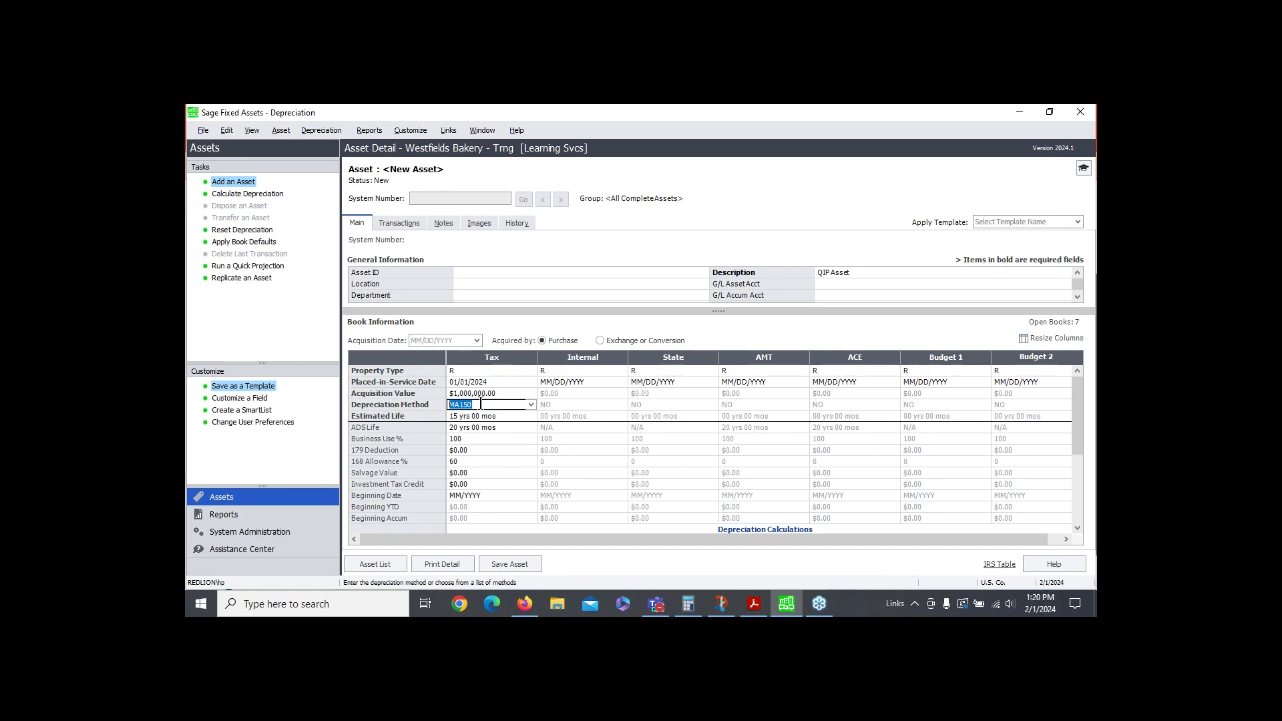
click(531, 405)
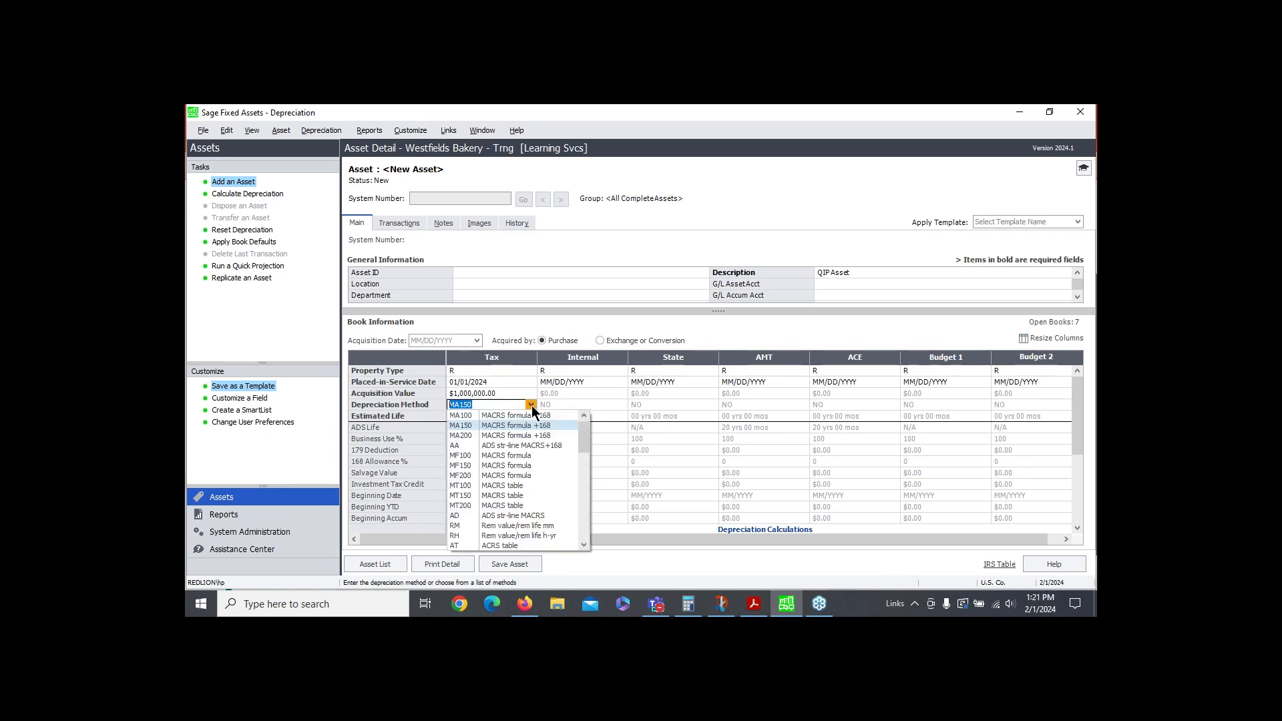
click(487, 444)
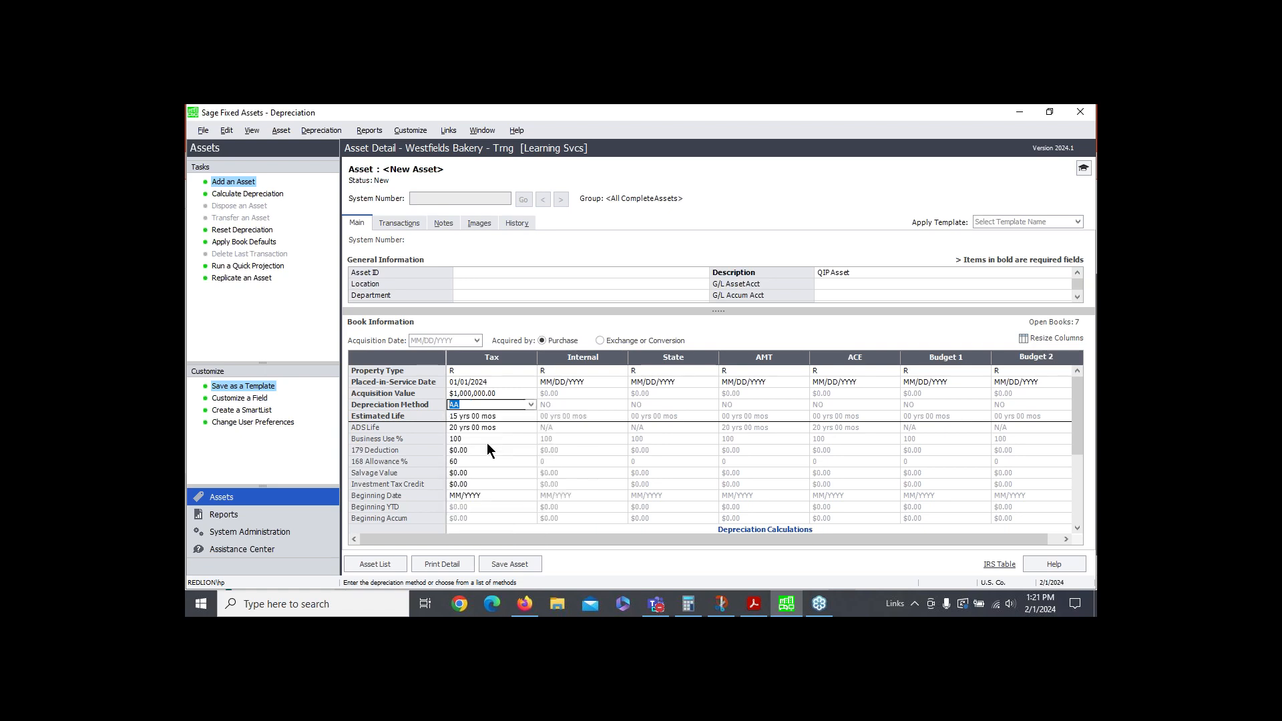
key(Tab)
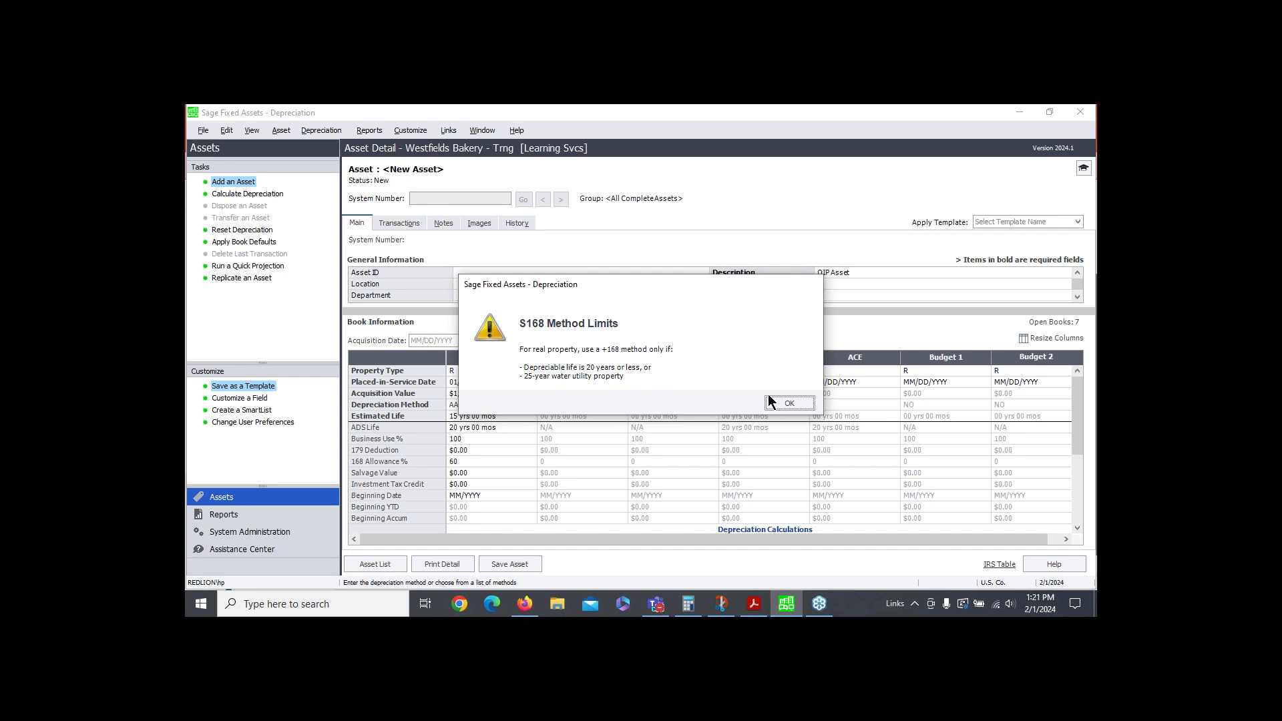
click(789, 404)
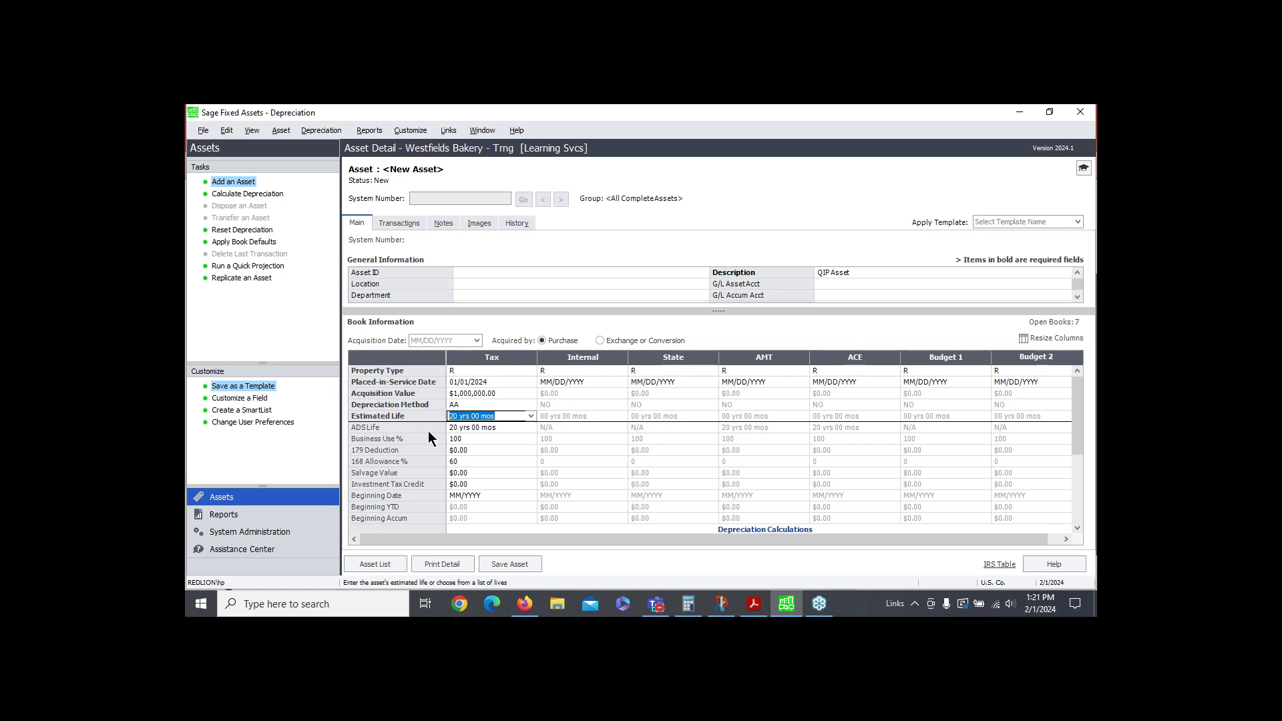
click(246, 498)
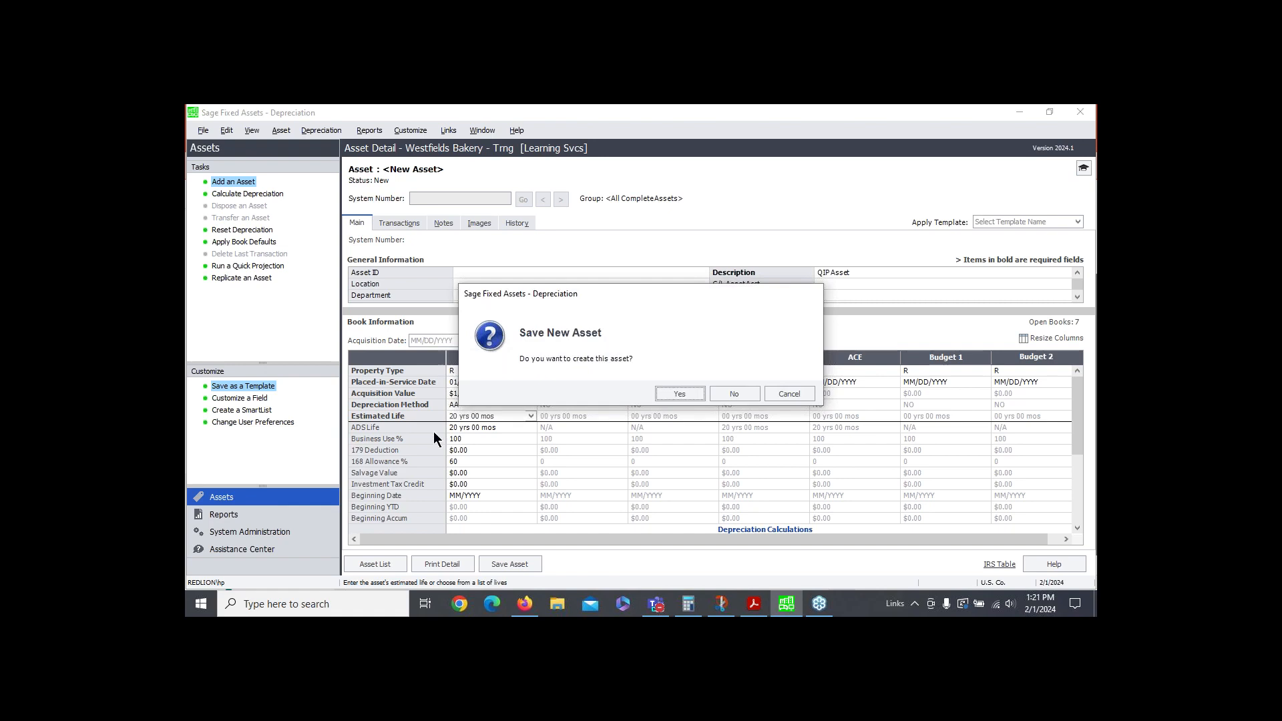
click(736, 393)
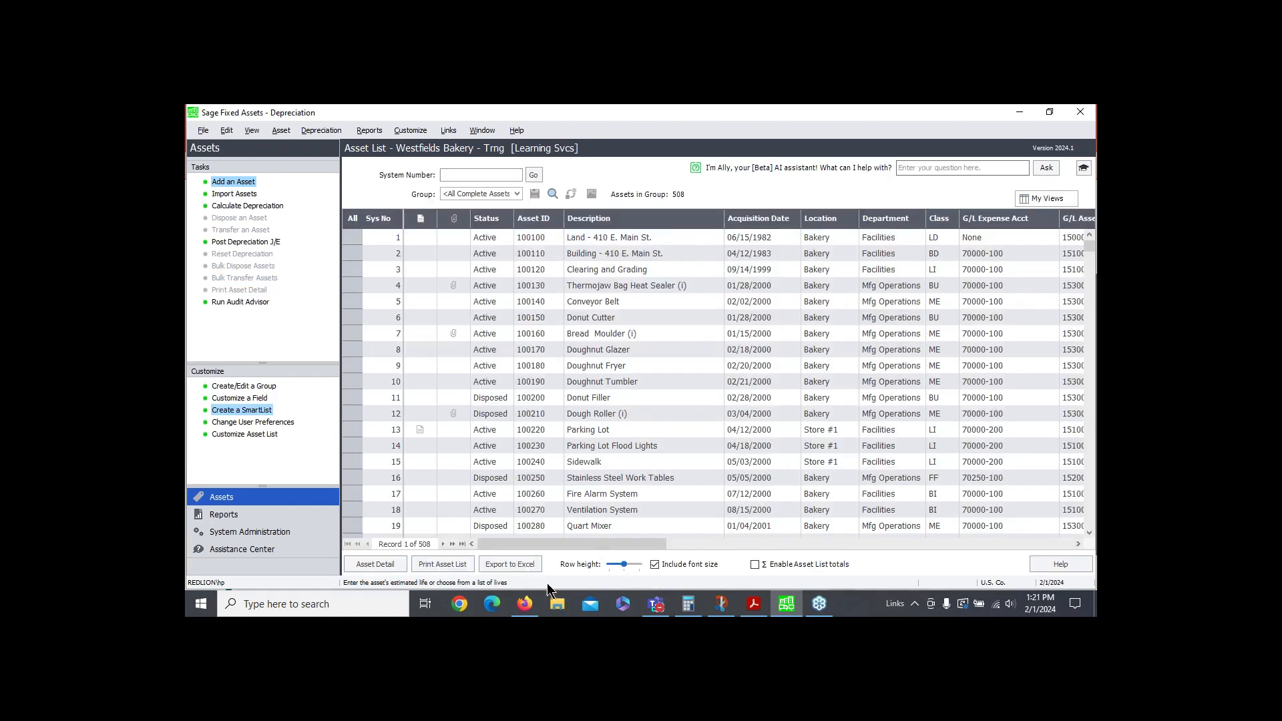
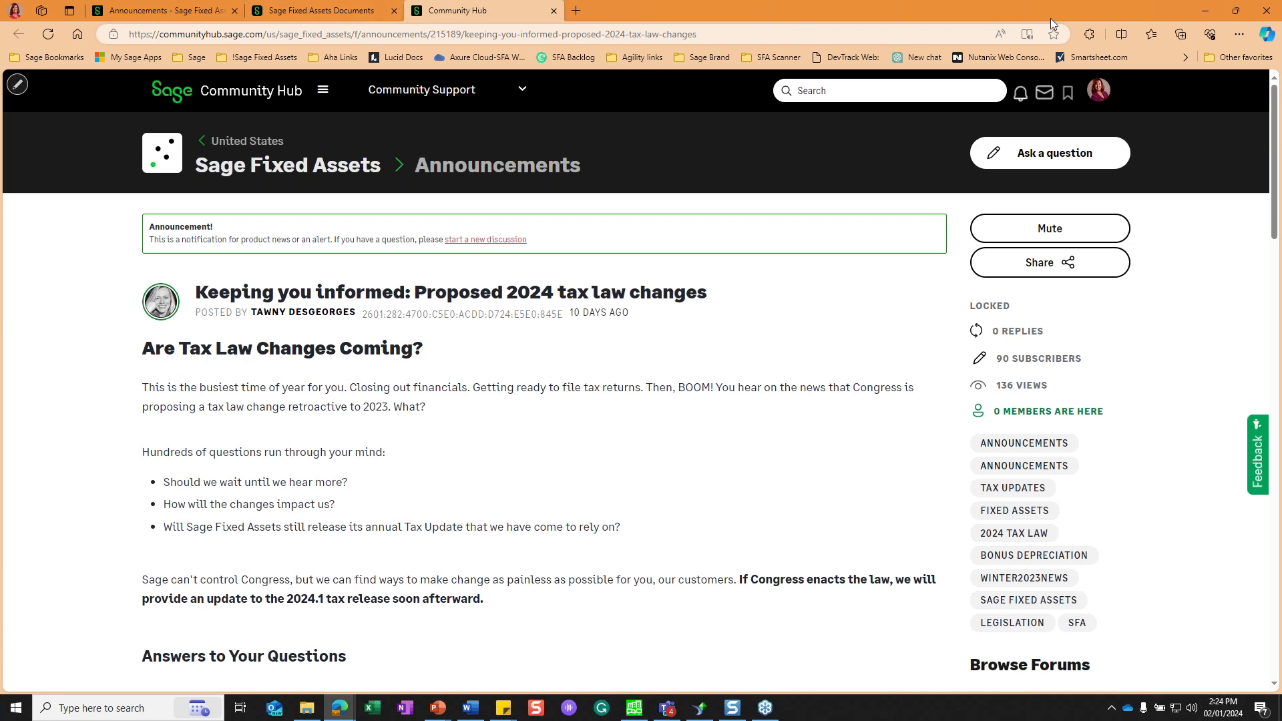
Open the Sage Community Hub Announcements page from the slide and toggle its forum notifications off and back on.
click(1203, 11)
click(625, 586)
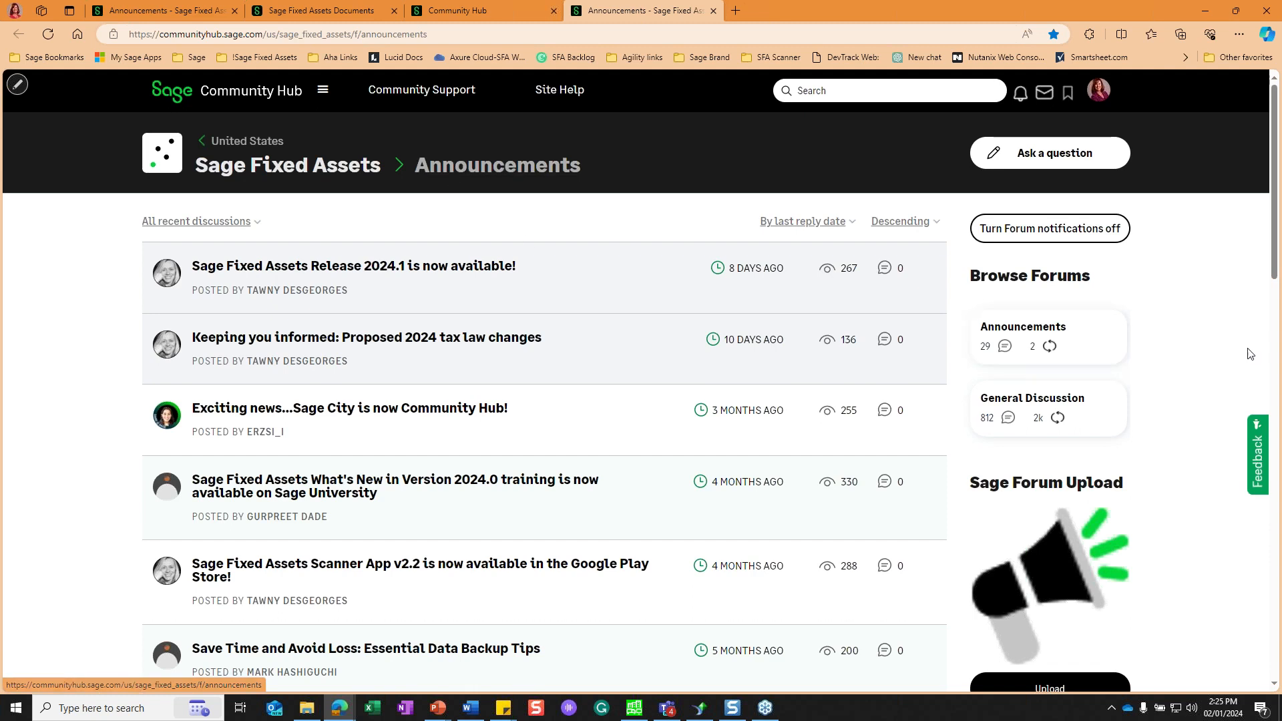
click(1037, 245)
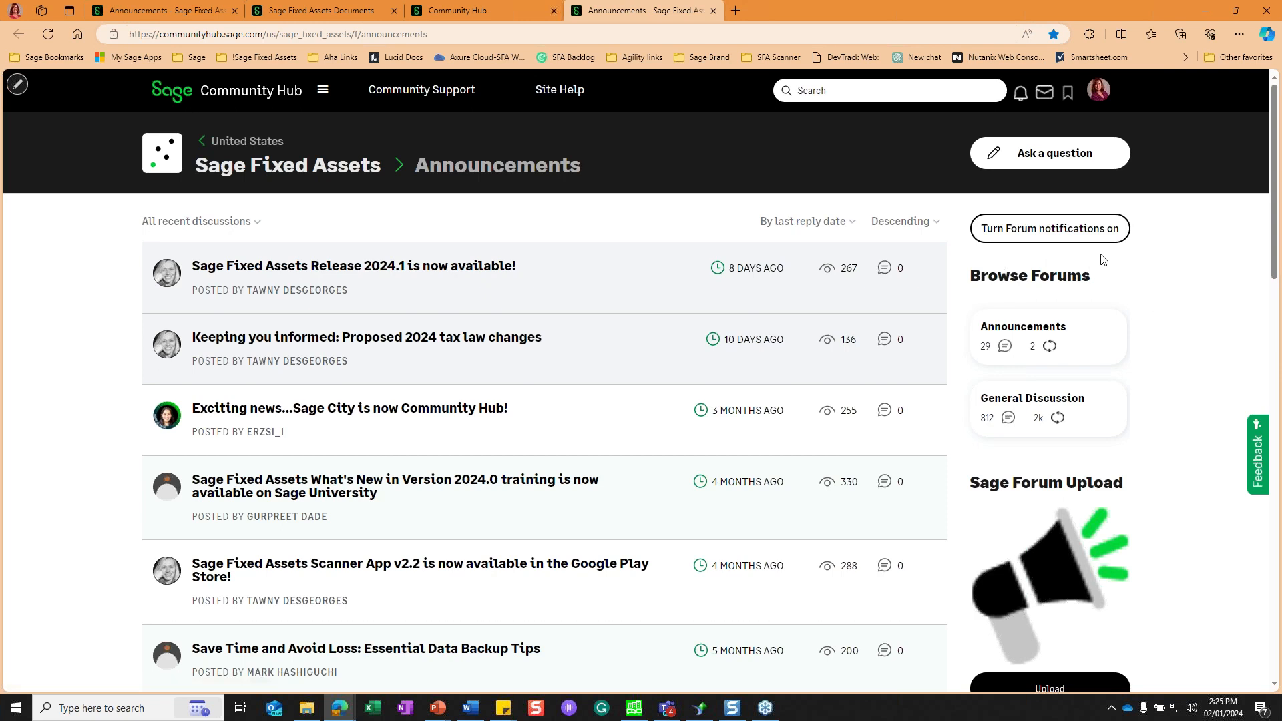
click(1101, 230)
click(1204, 19)
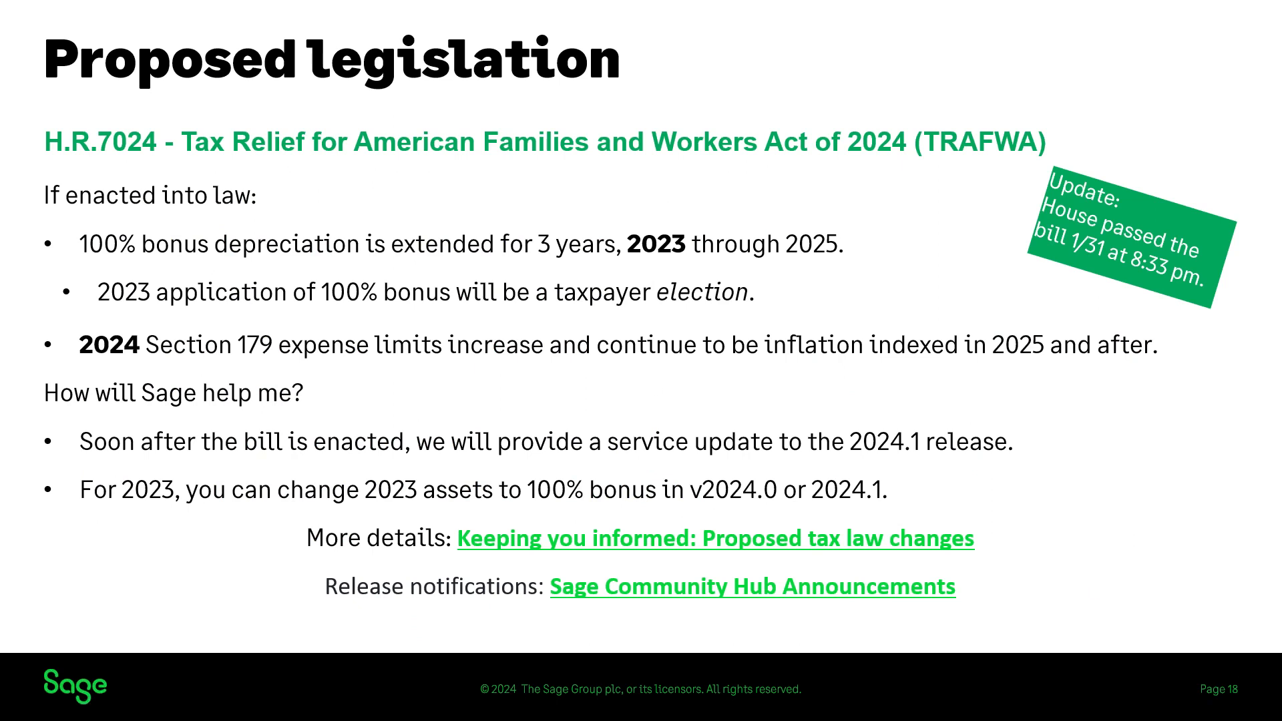
Switch to Sage Fixed Assets - Depreciation with the Cafe Noir USA sample company and maximize its window.
key(alt+Tab)
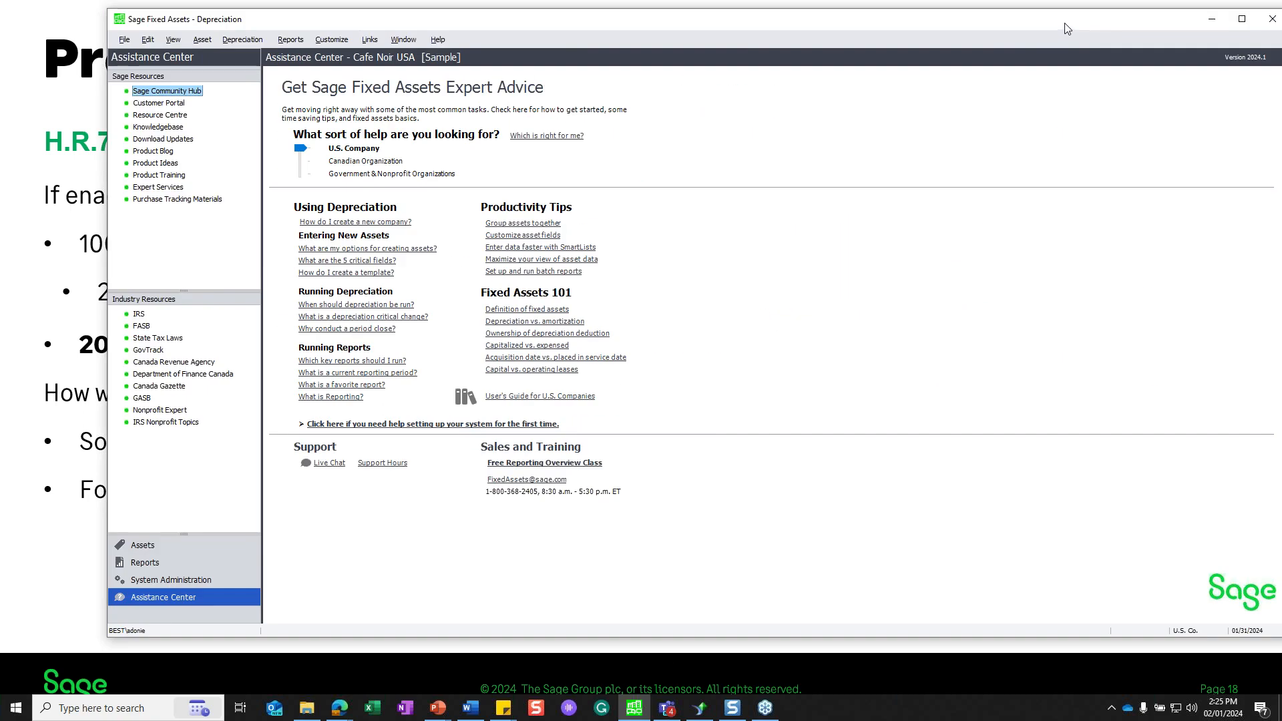
drag(1034, 20, 969, 16)
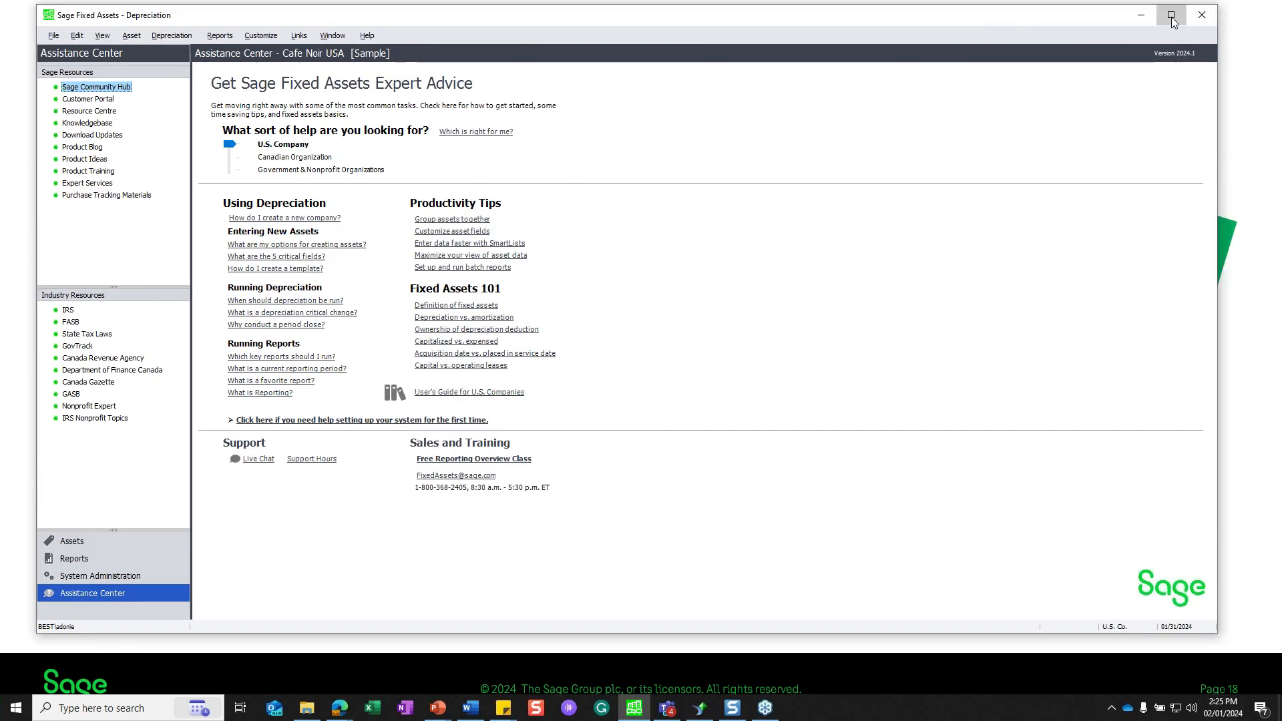
click(1171, 17)
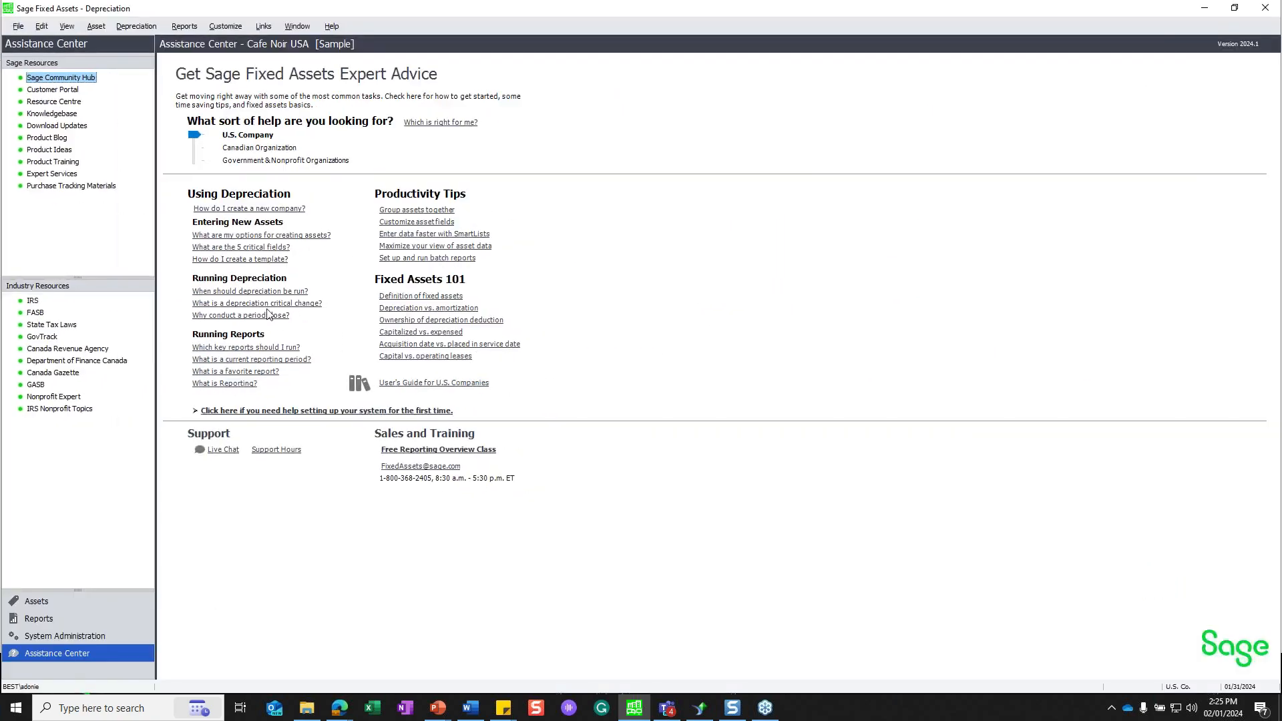
Show the asset list and limit it to the 2023 bonus-only additions group.
click(95, 604)
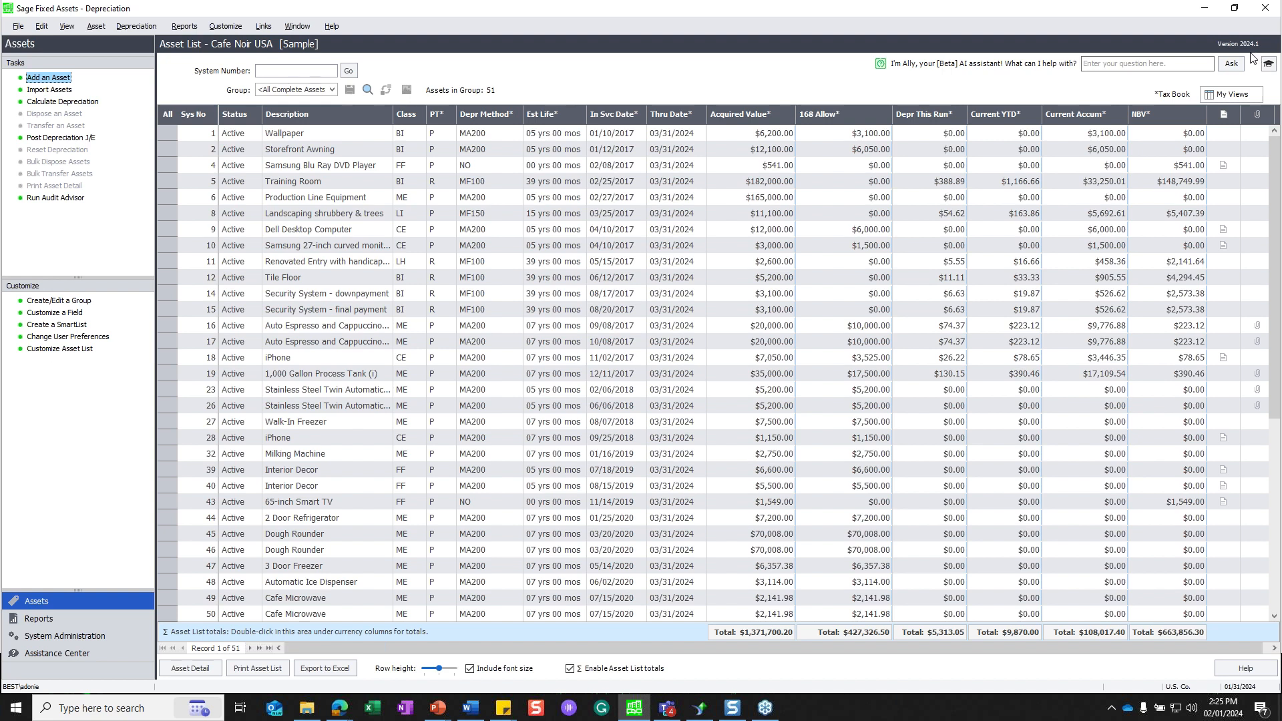
click(332, 91)
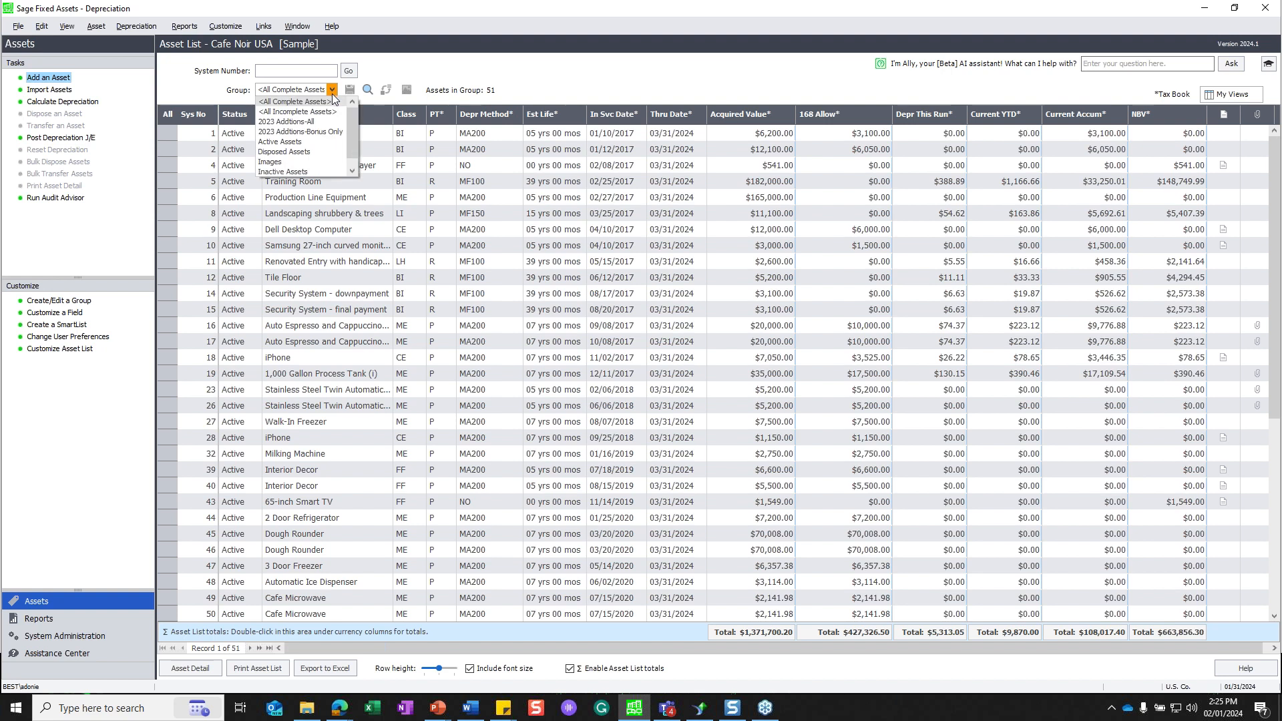
click(321, 132)
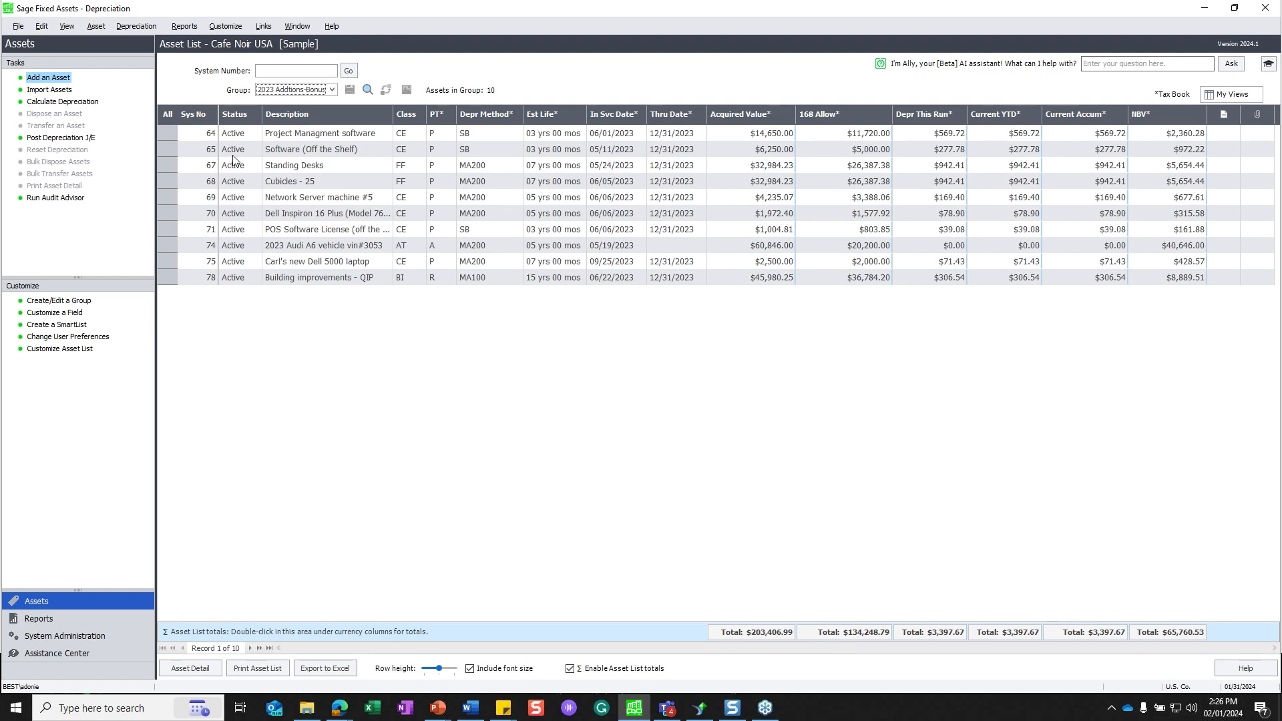
Select the Software (Off the Shelf) asset and view the depreciation commands available for it, including the 168 Allowance Switch.
click(258, 152)
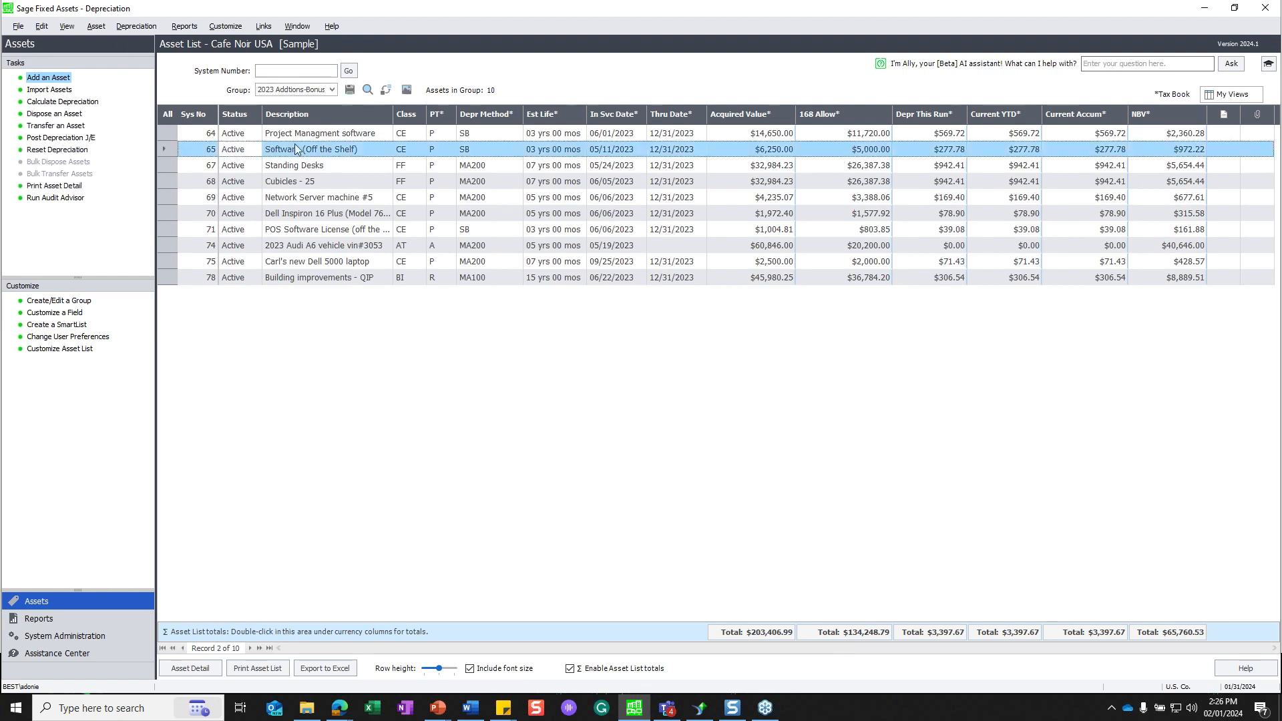
click(136, 26)
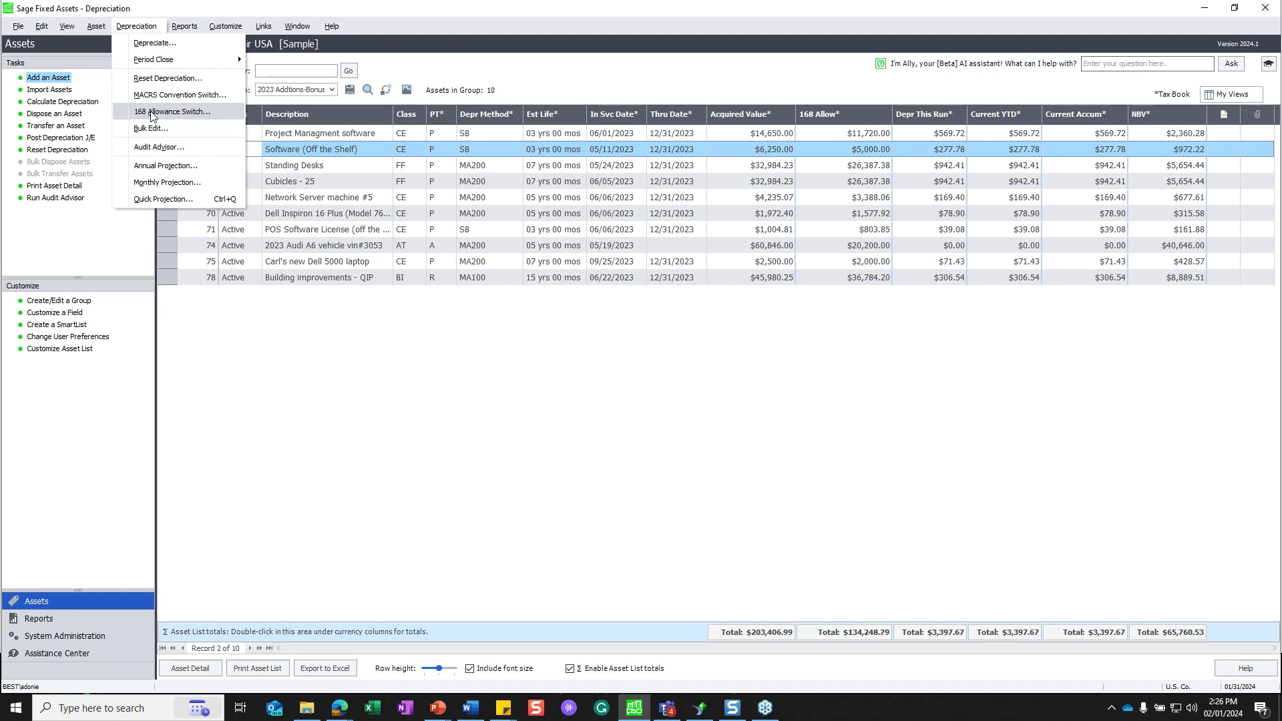
click(274, 179)
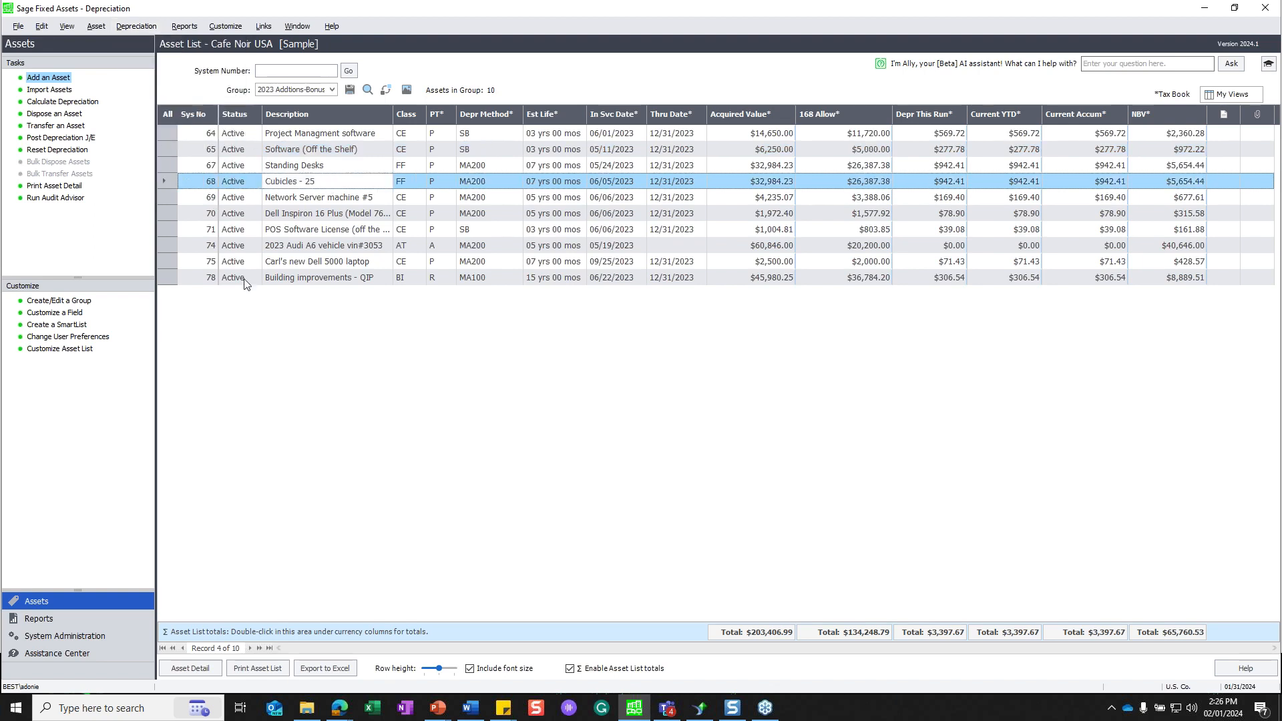
Select all assets in the 2023 bonus additions list and open the 168 Allowance Switch.
click(169, 113)
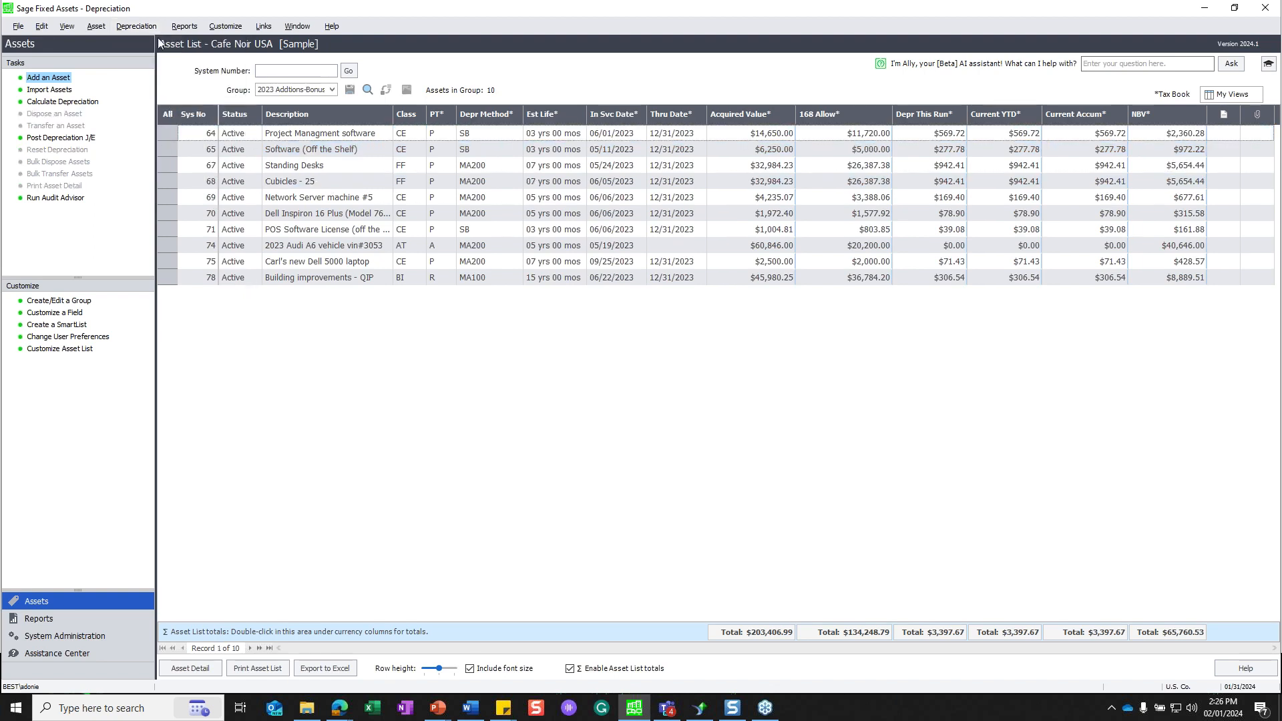
click(152, 31)
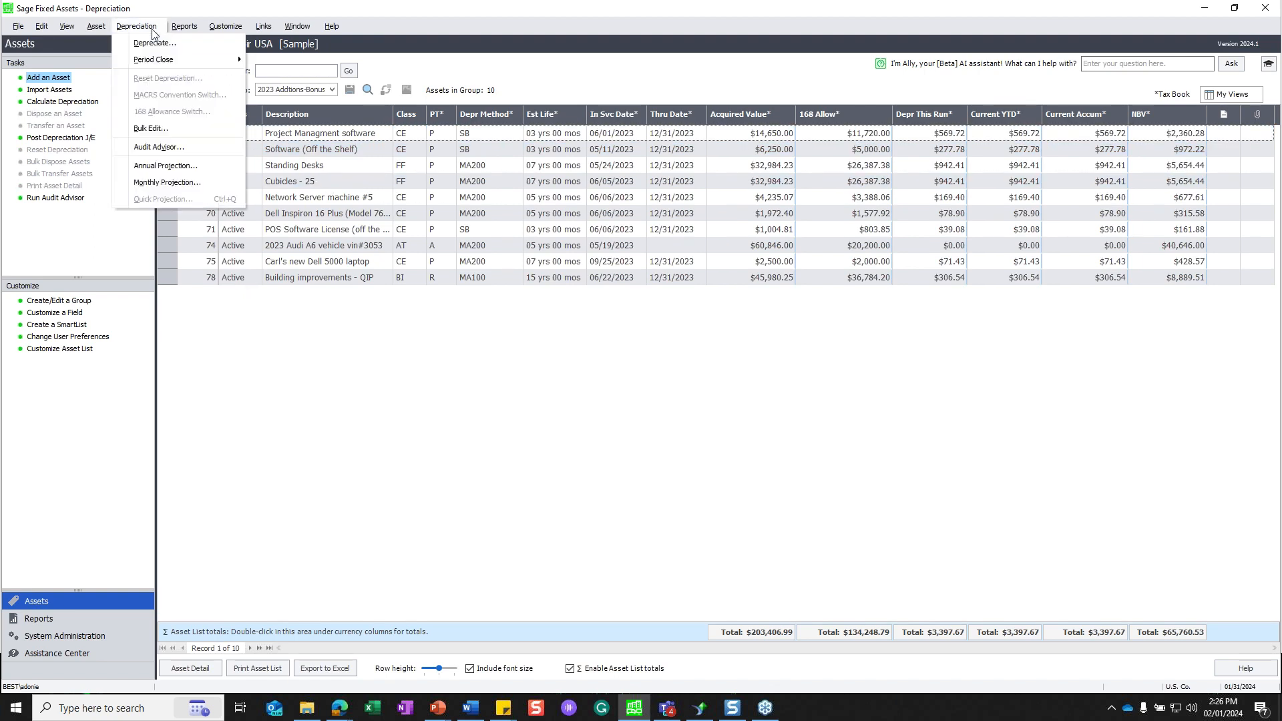
click(399, 213)
click(171, 112)
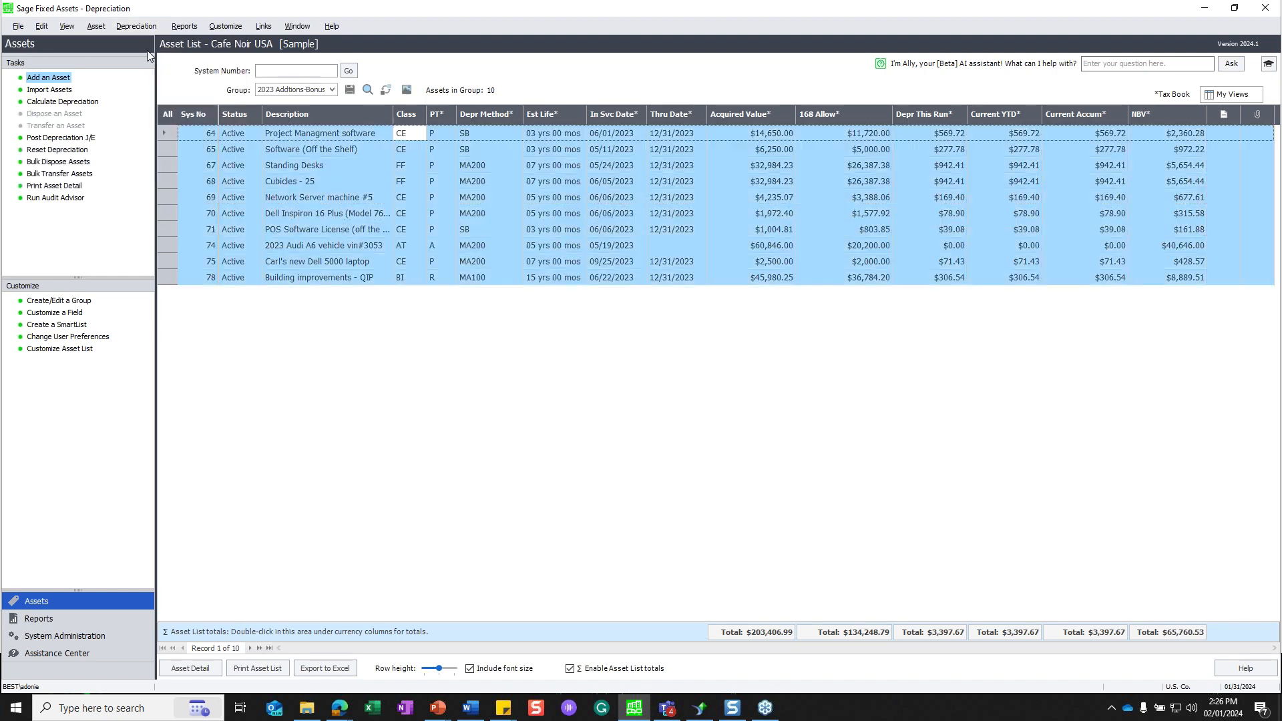
click(137, 27)
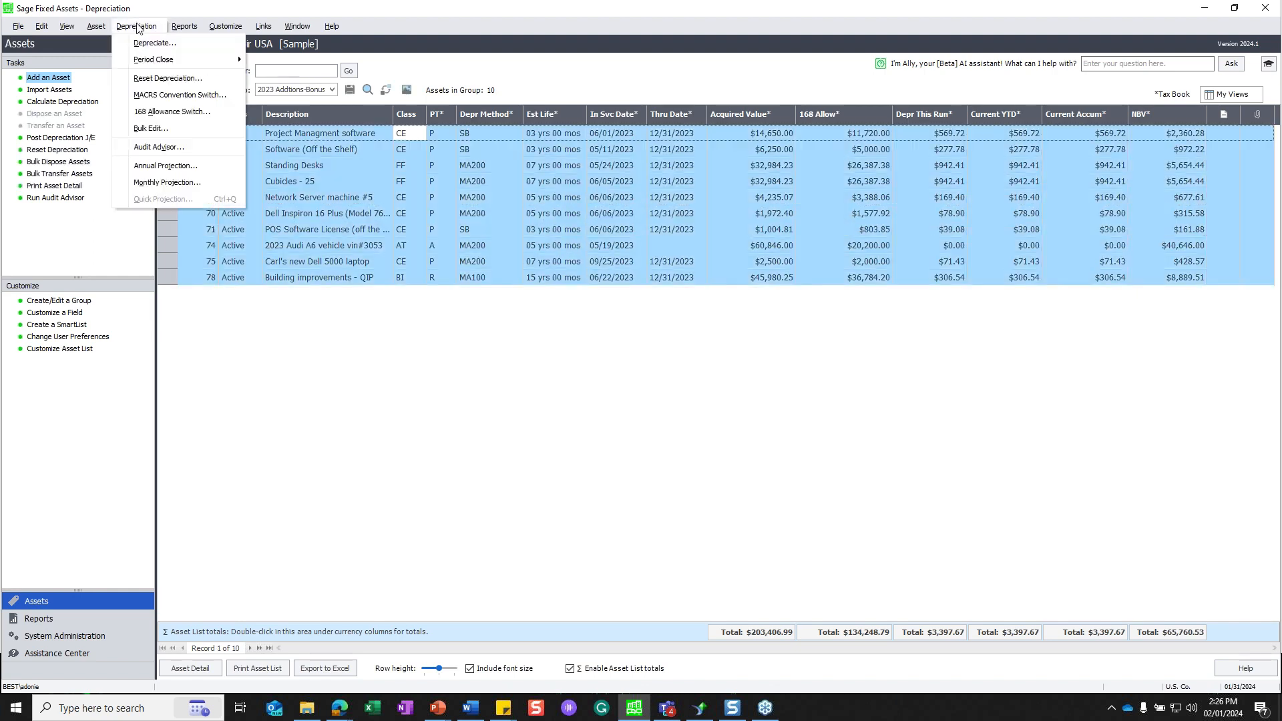
click(160, 112)
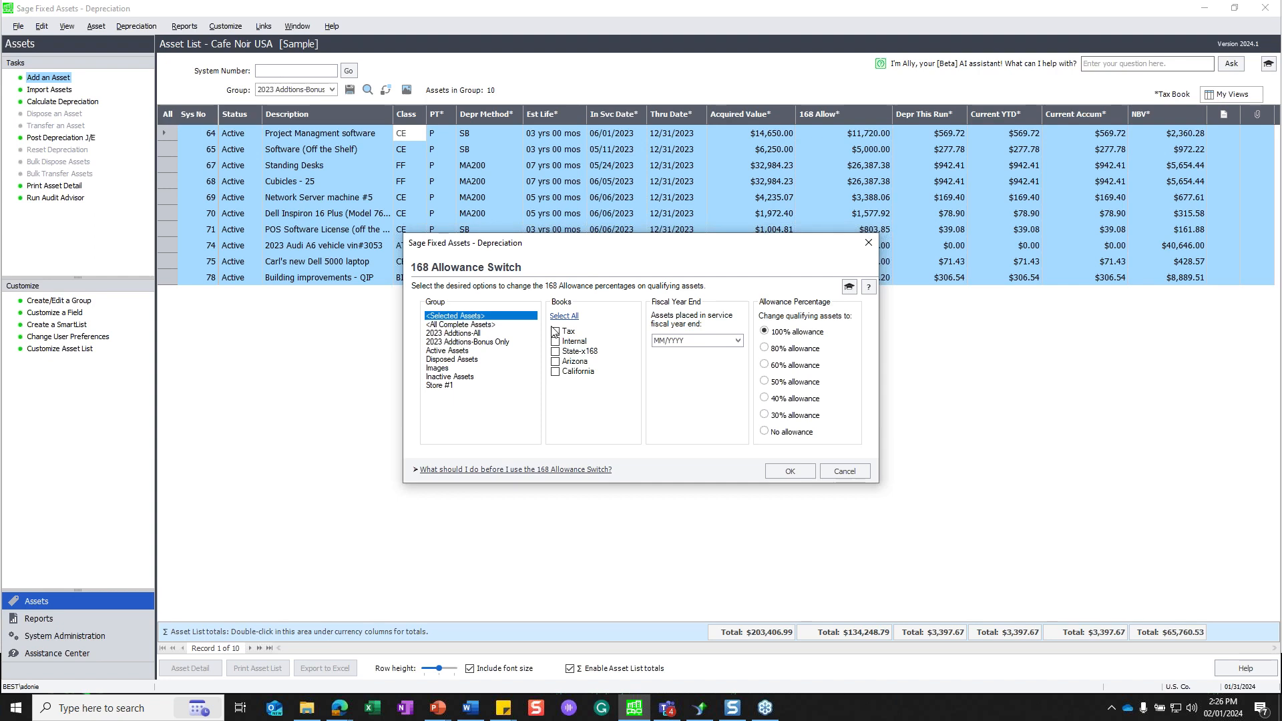
Switch the 2023 Addtions-Bonus Only group to 100% allowance in the Tax book for fiscal year end 12/2023, then close the dialog.
click(469, 343)
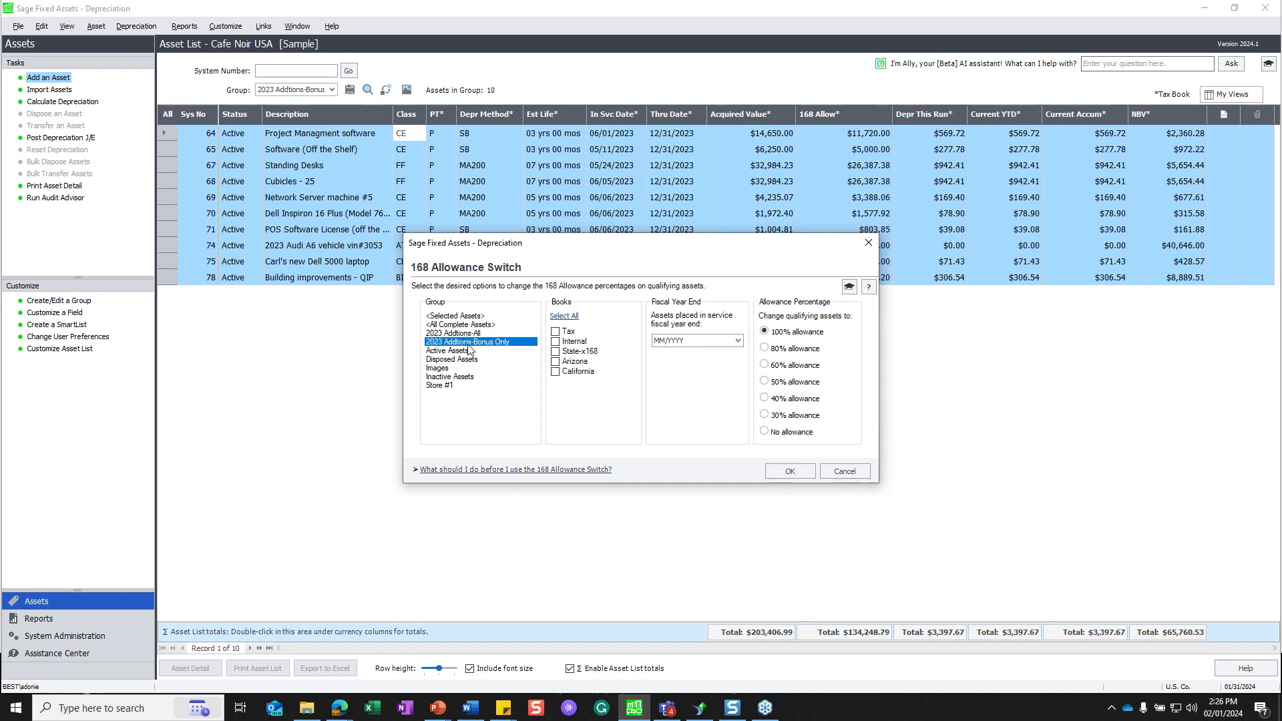
click(559, 333)
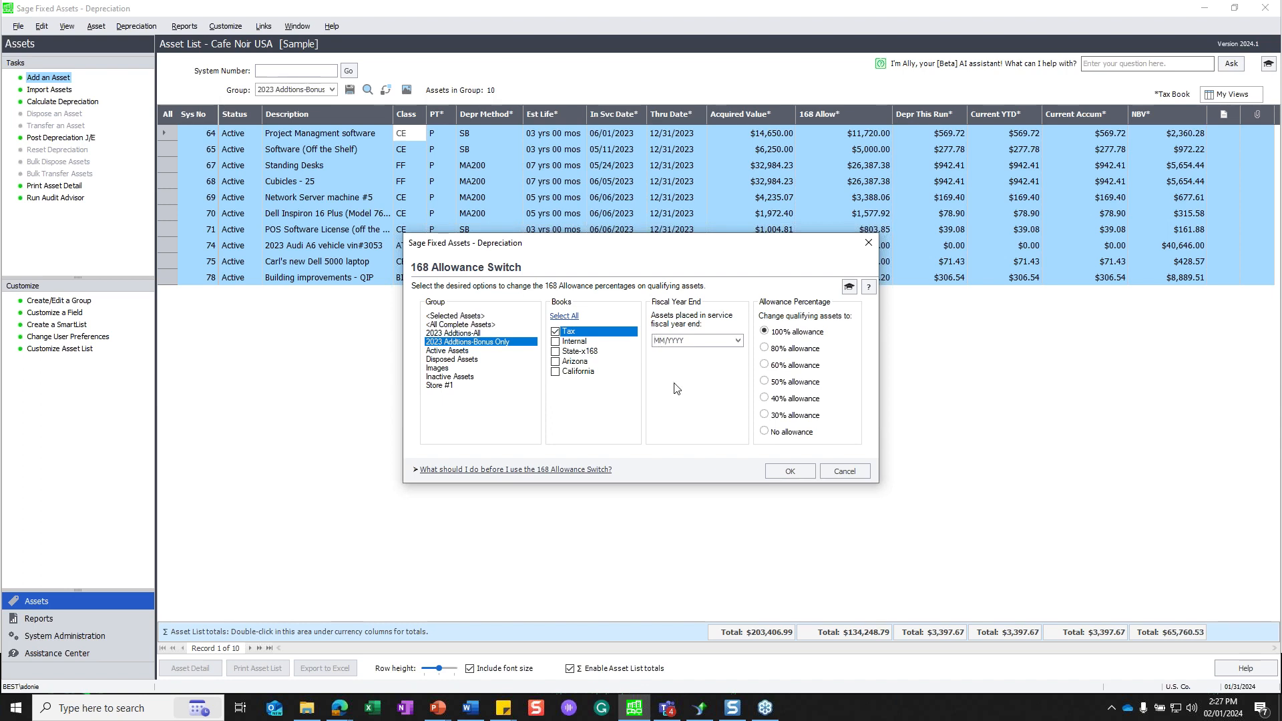
text(12/2023)
key(Tab)
click(790, 472)
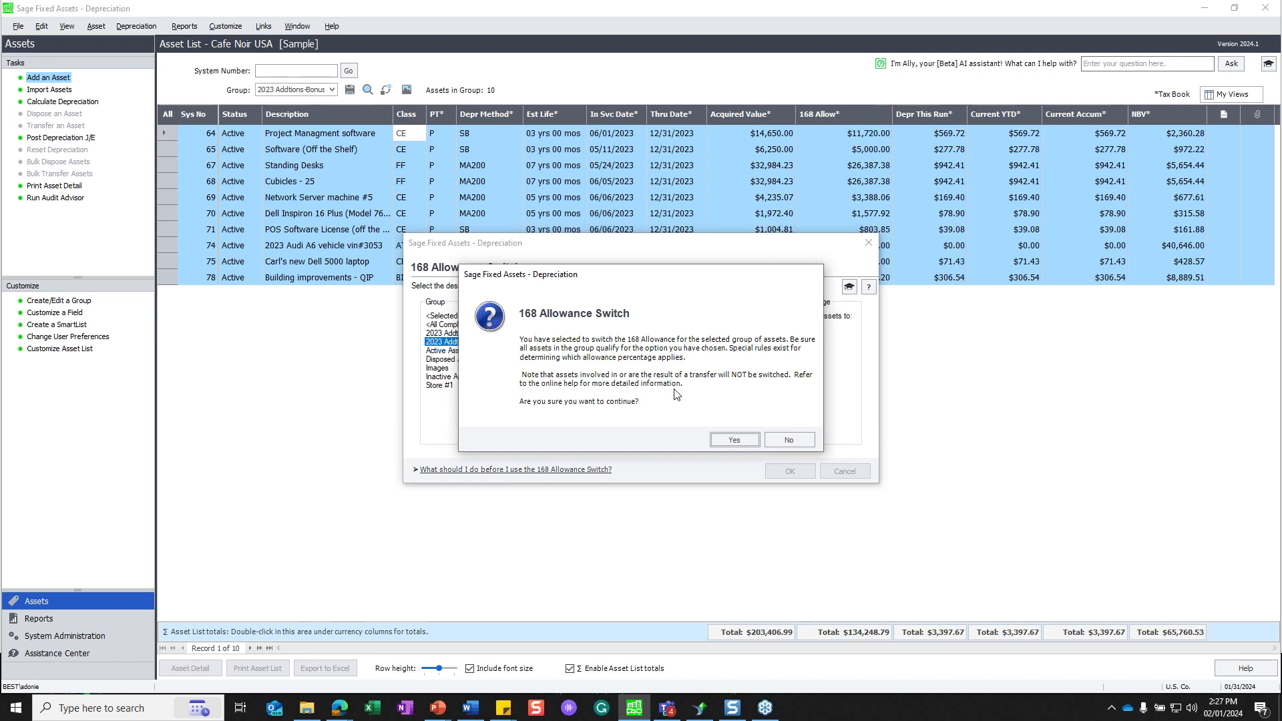
click(721, 443)
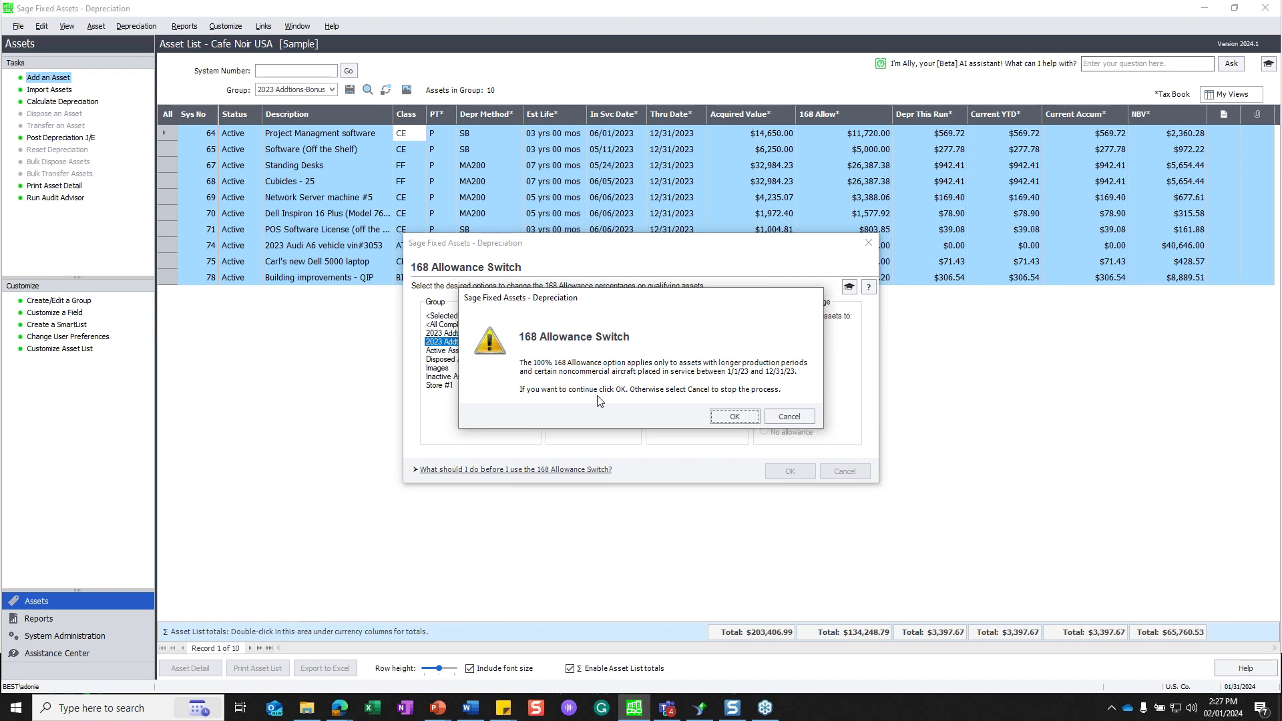
click(732, 417)
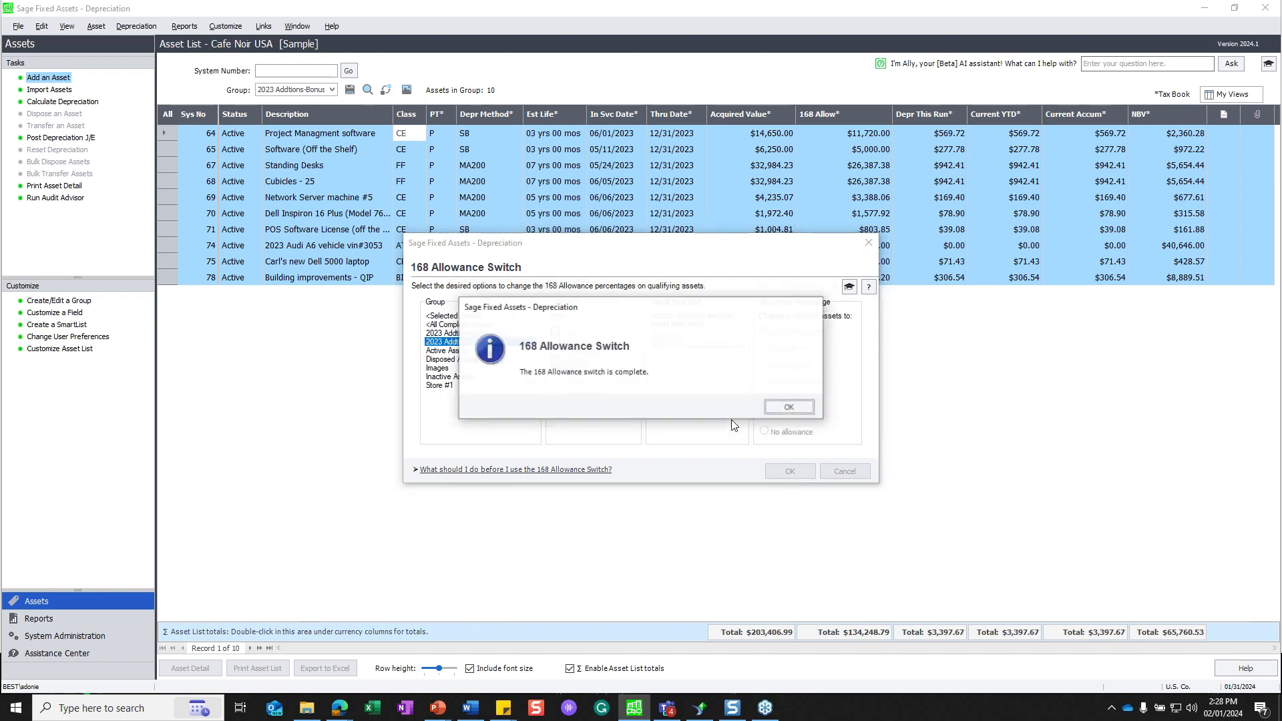
click(802, 408)
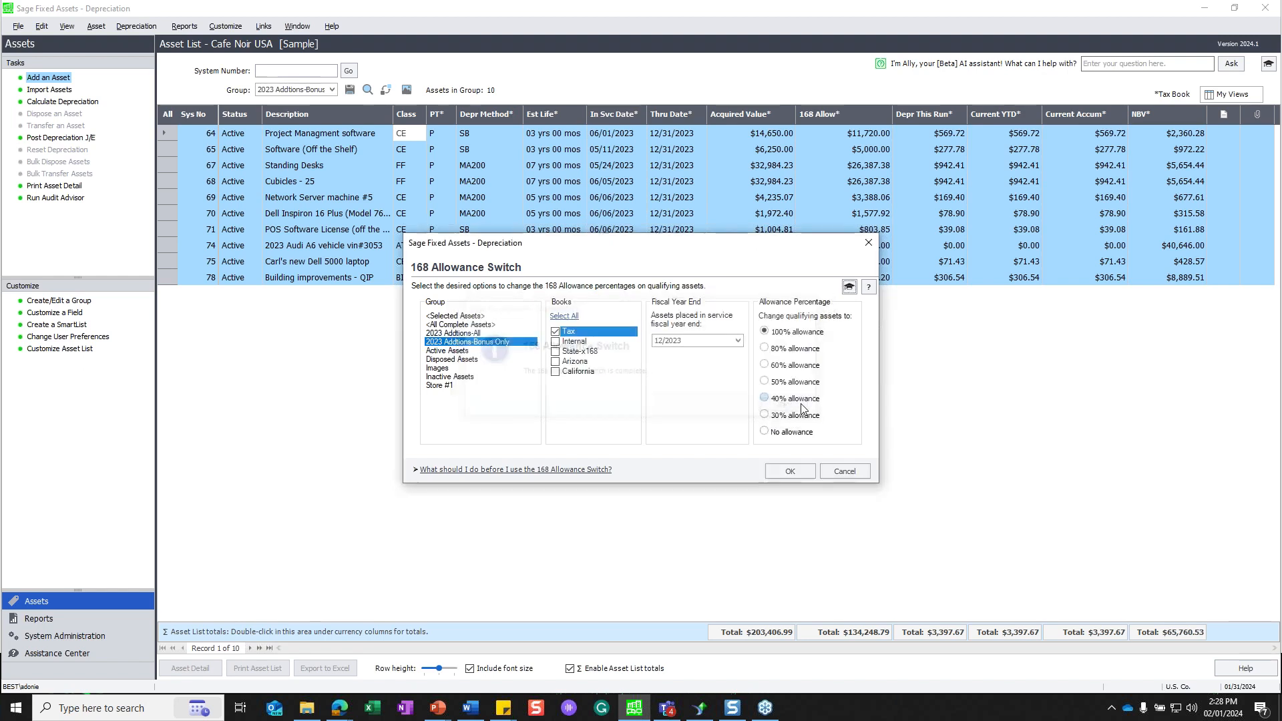
click(843, 472)
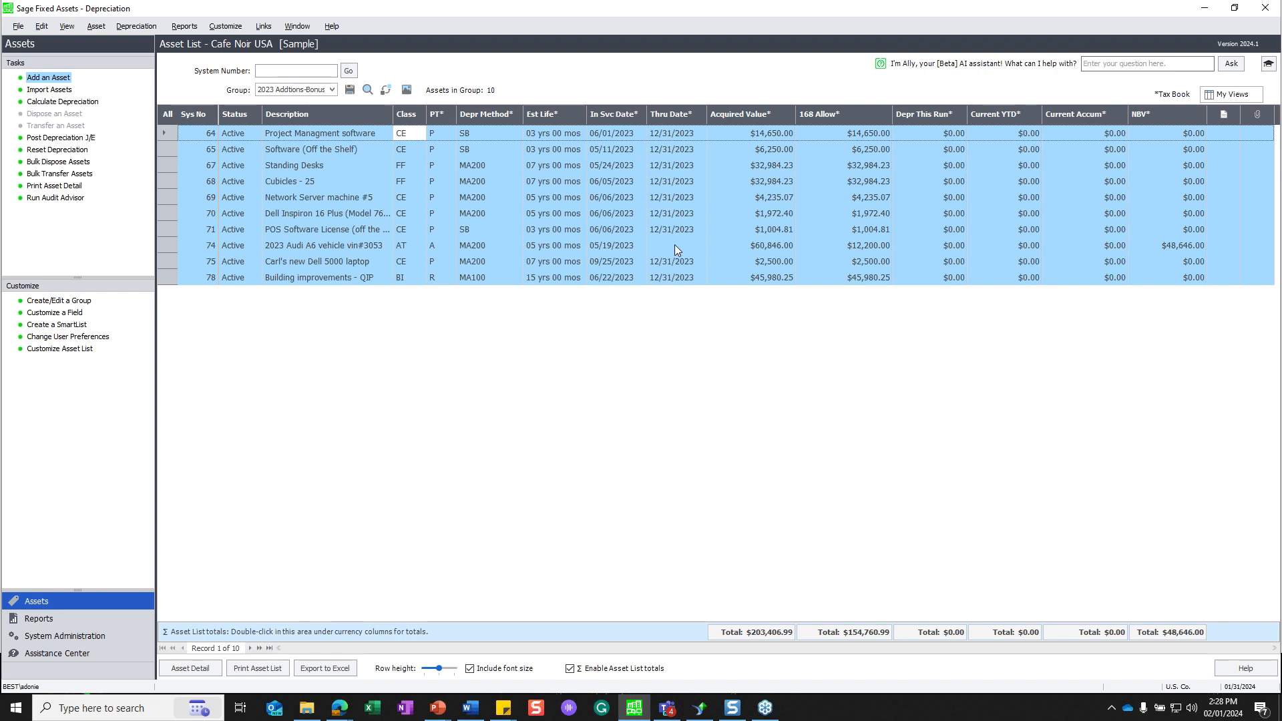
Select only the 2023 Audi A6 vehicle and examine its 168 allowance, through date and net book value.
click(335, 247)
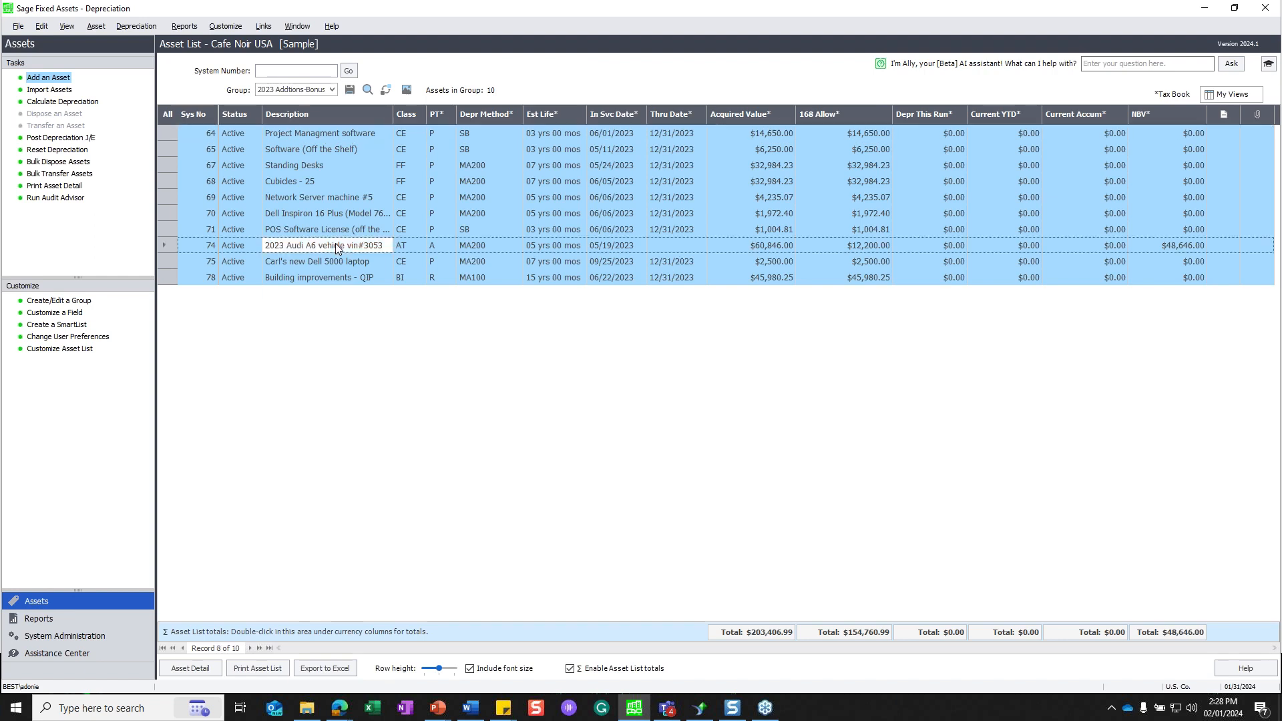
click(337, 247)
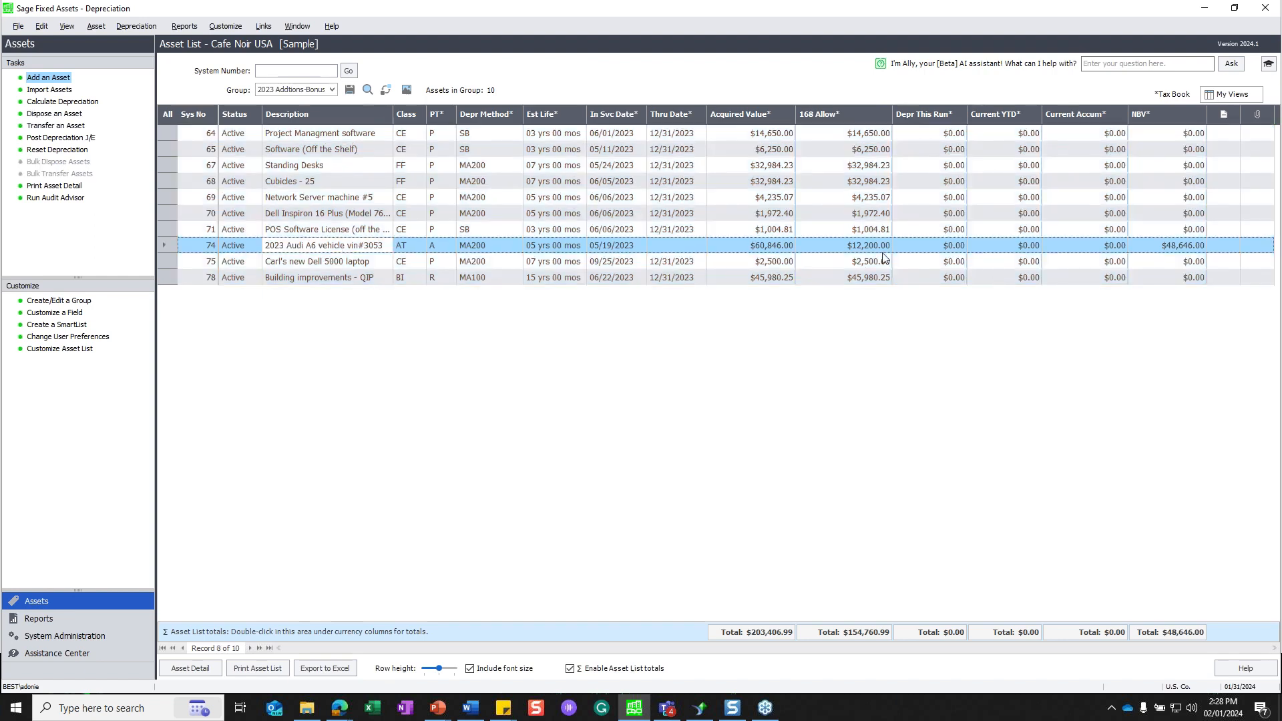
click(681, 247)
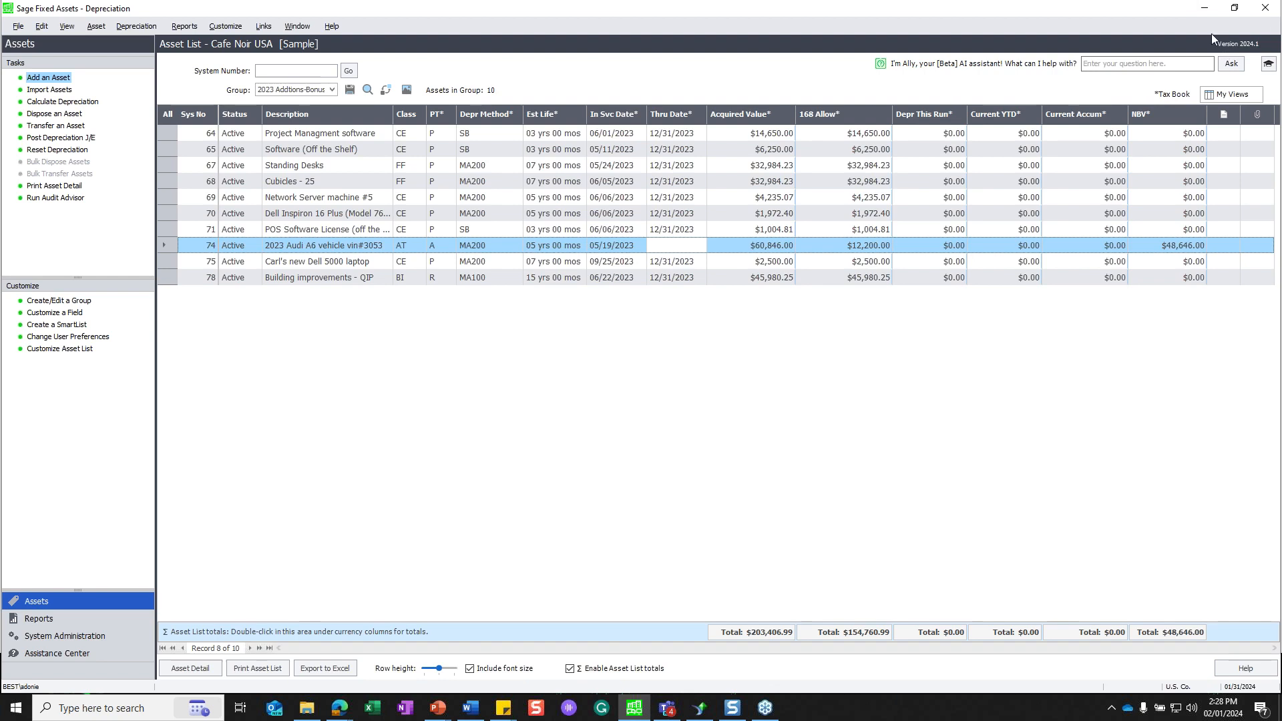
Return to the presentation and advance through the slides to the Sage Intacct AP/PO step on entering credentials.
click(1205, 9)
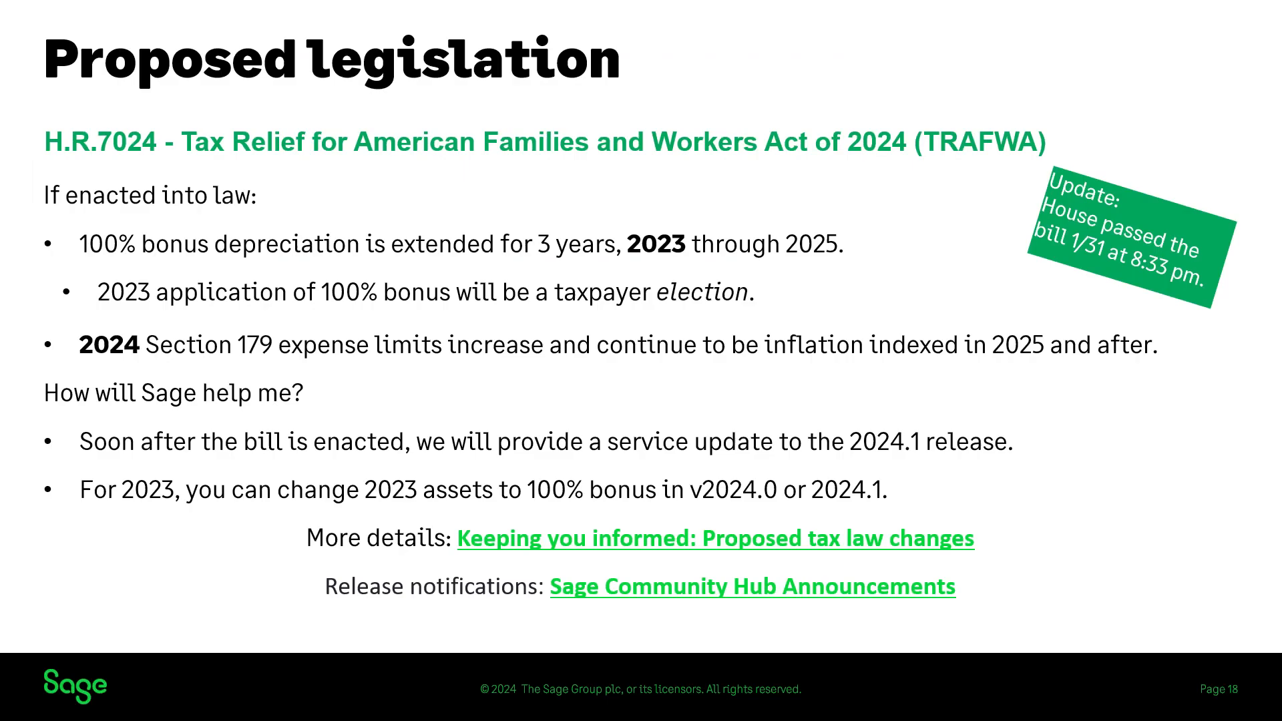
click(398, 365)
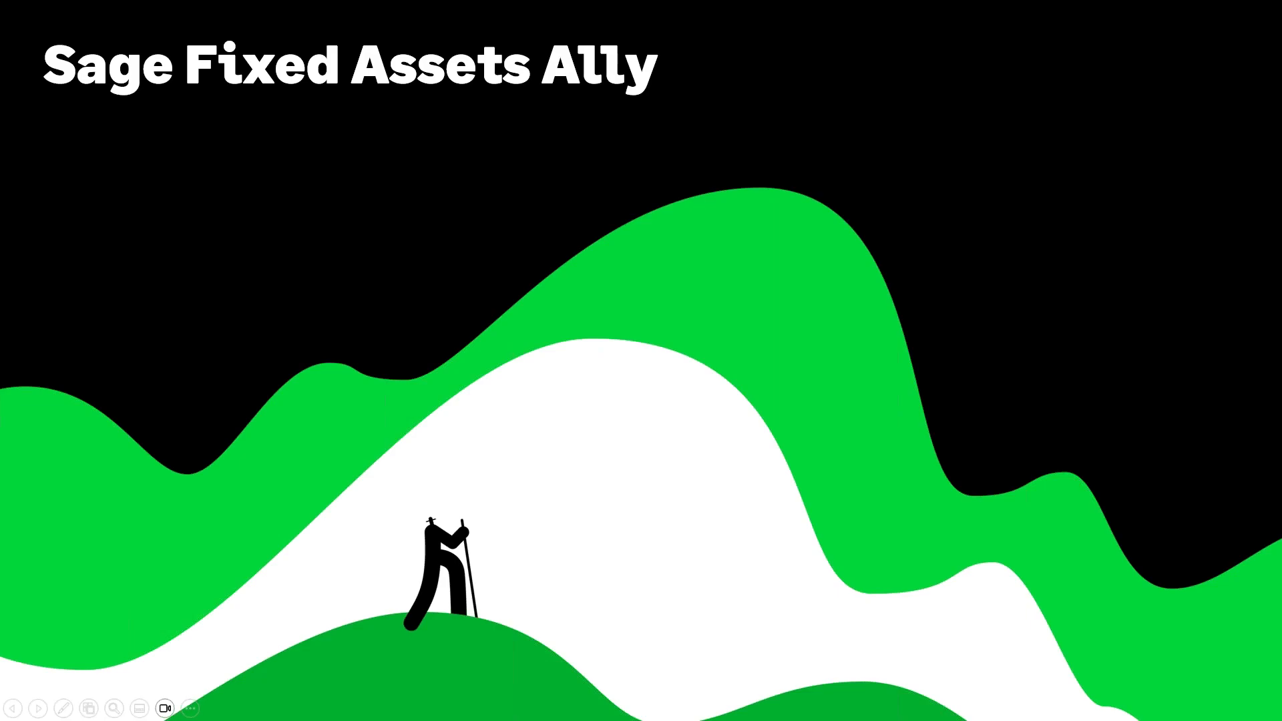
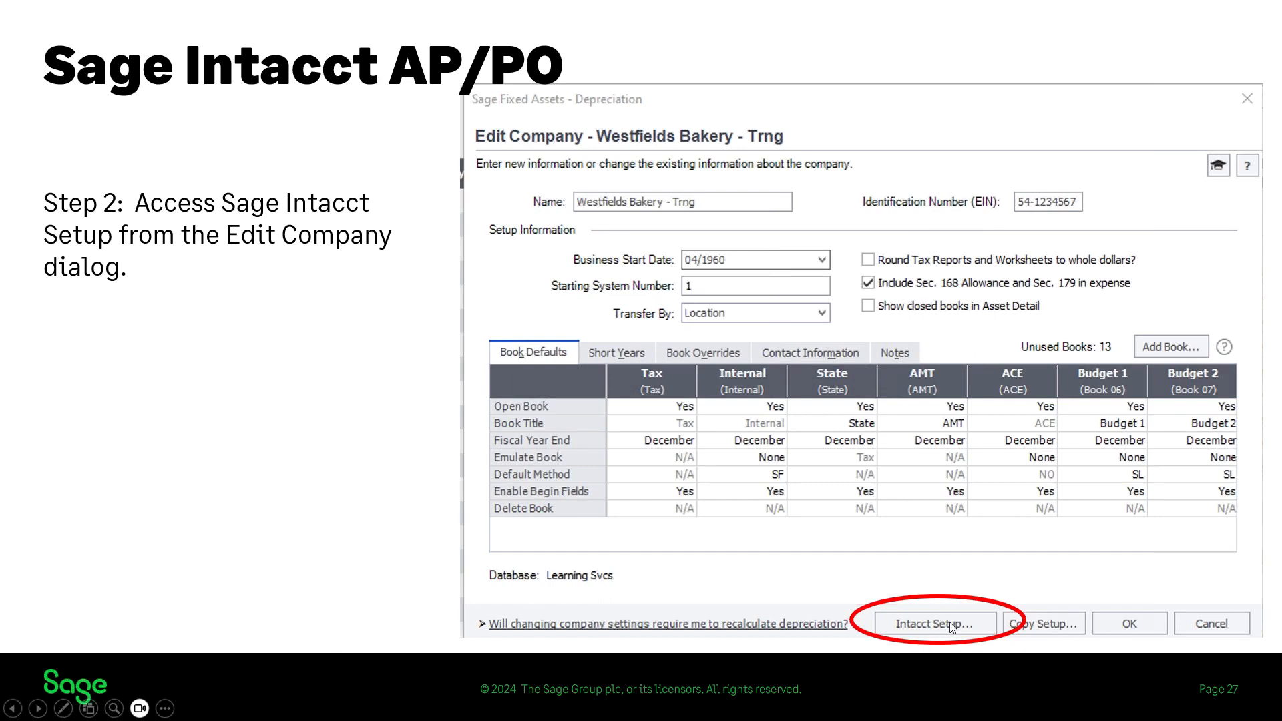
click(269, 351)
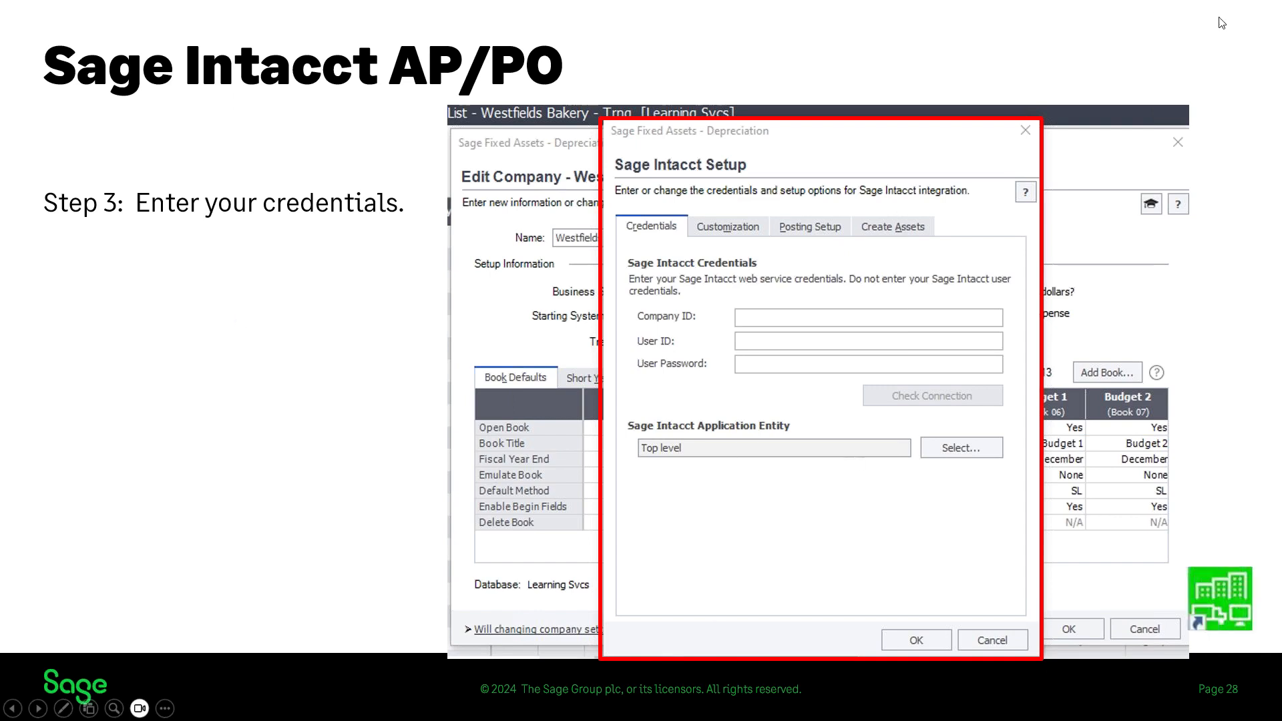
End the slide show and switch to Sage Fixed Assets - Premier Depreciation.
right_click(278, 310)
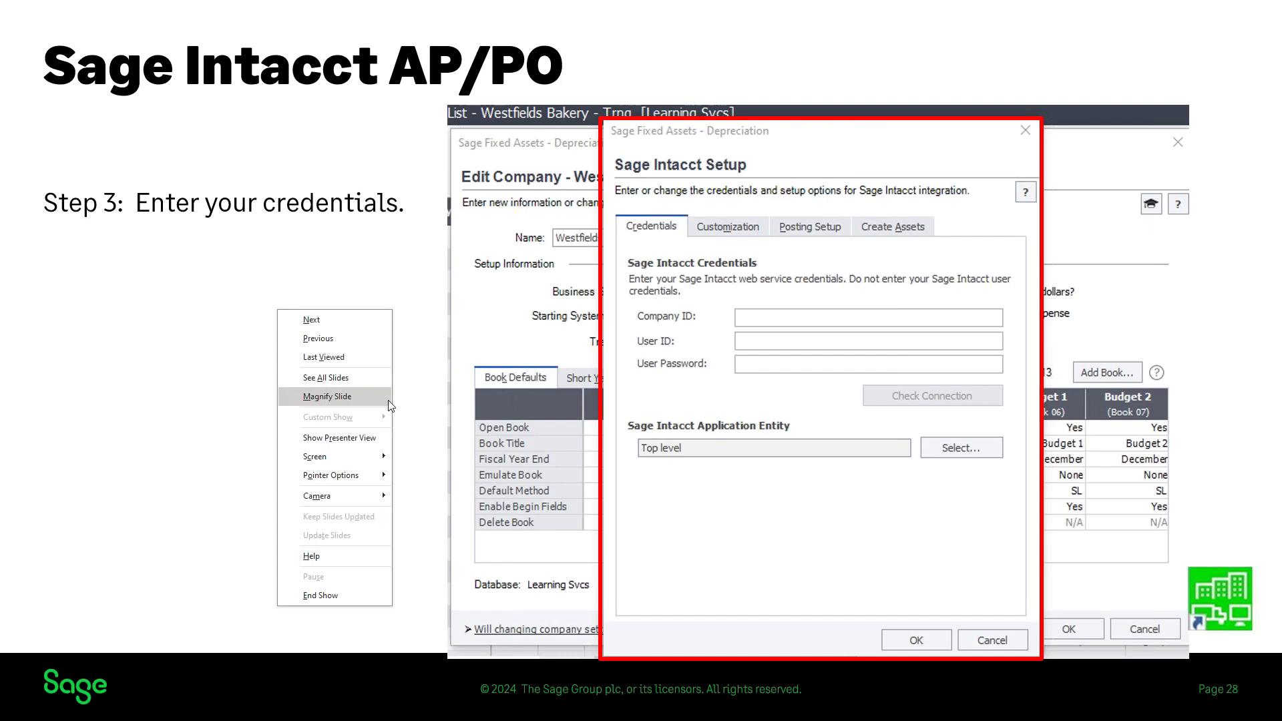
click(325, 596)
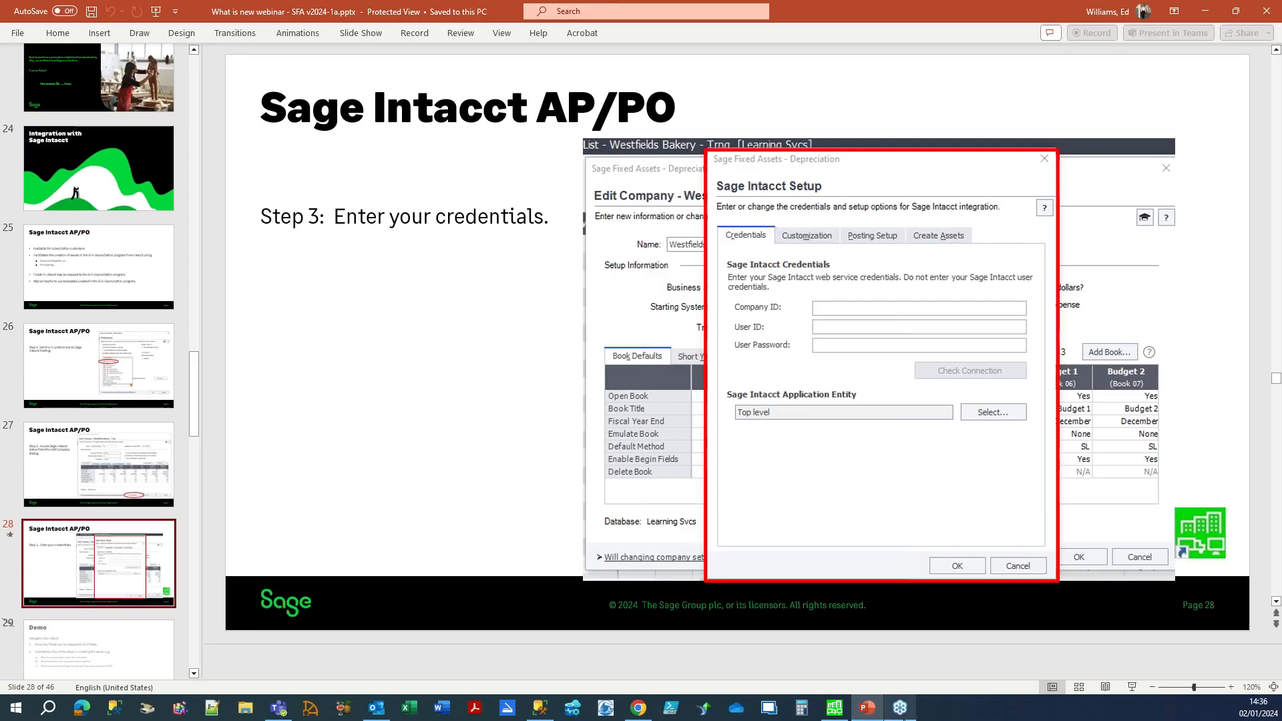
click(835, 708)
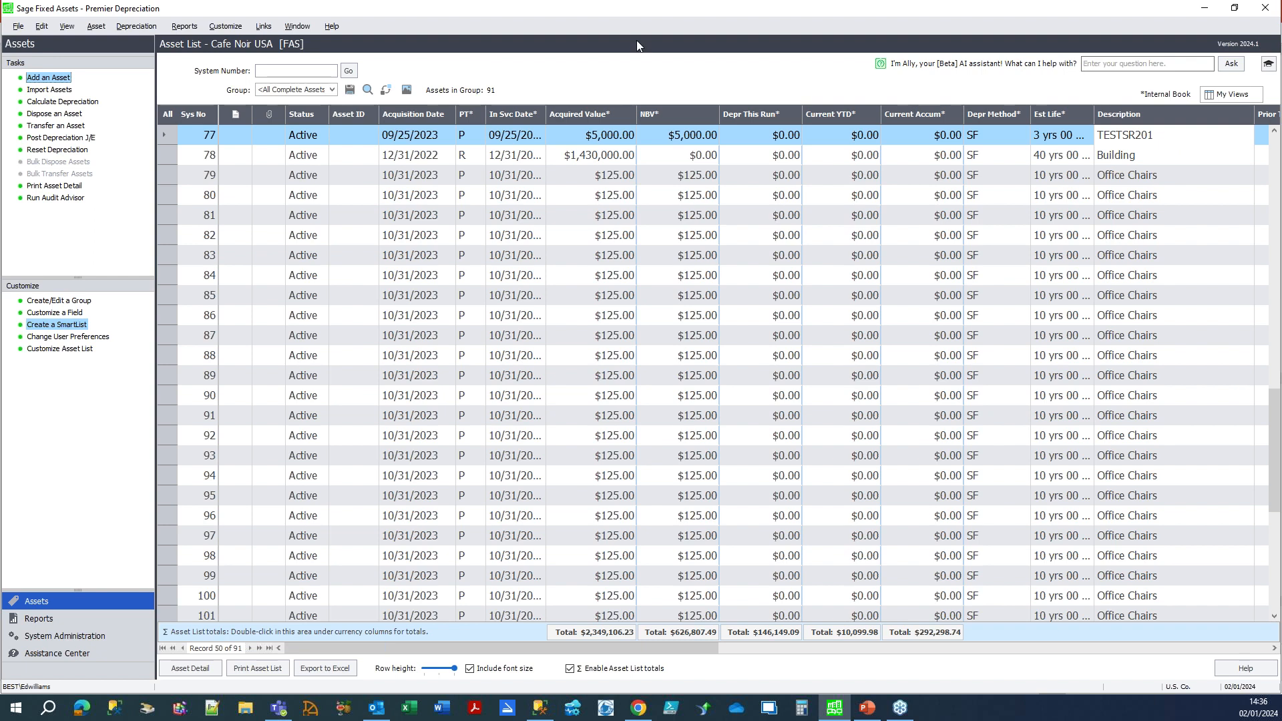
Choose Sage Intacct Posting as the Favorite Link in the preferences and save them.
click(18, 26)
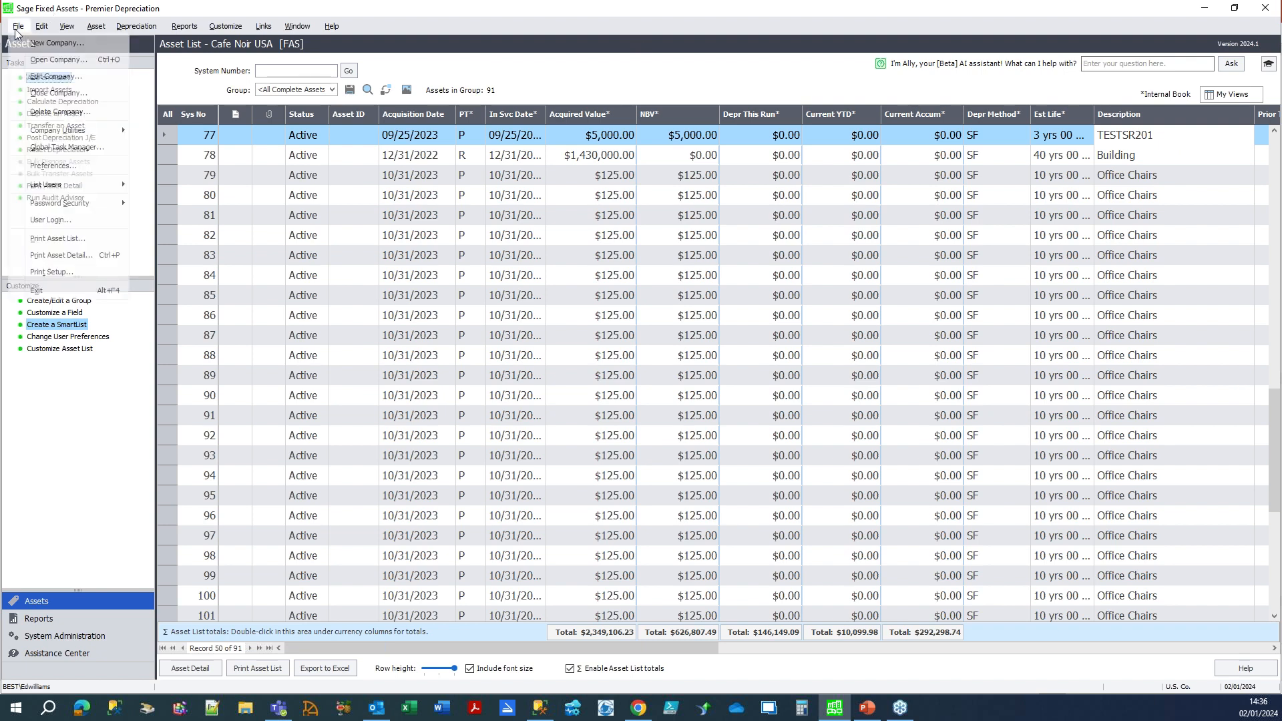
click(37, 166)
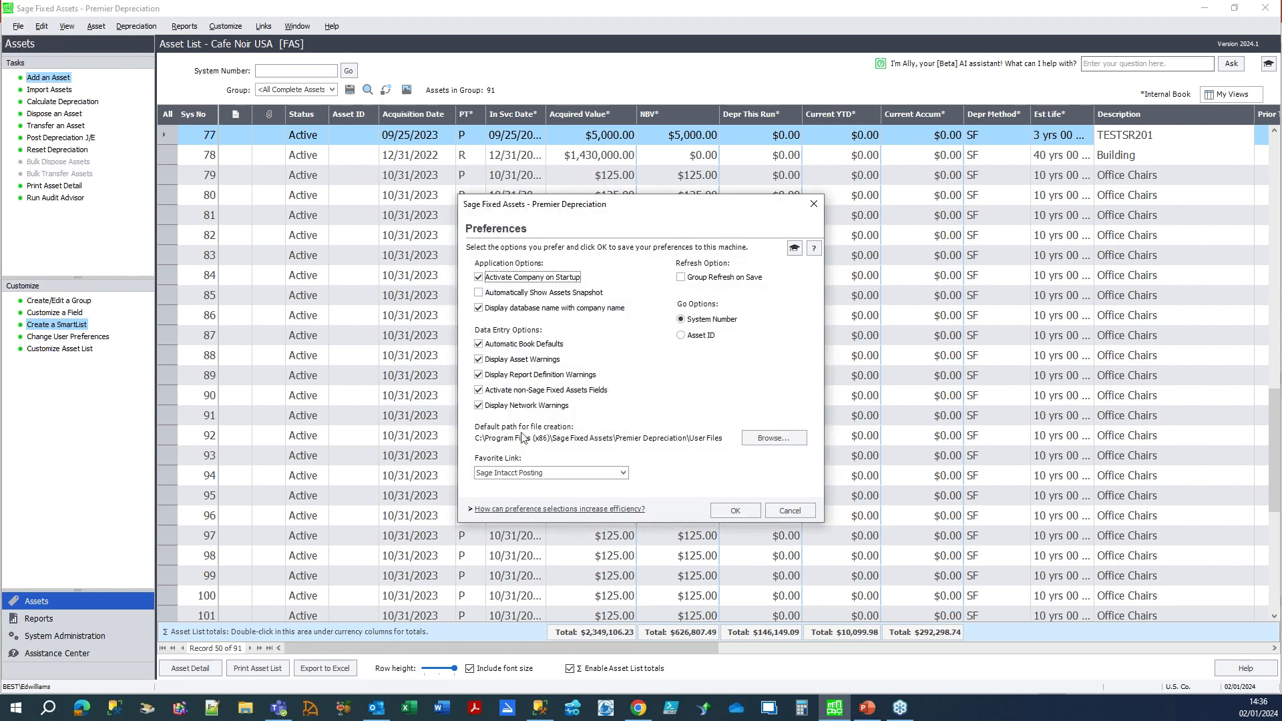
click(622, 473)
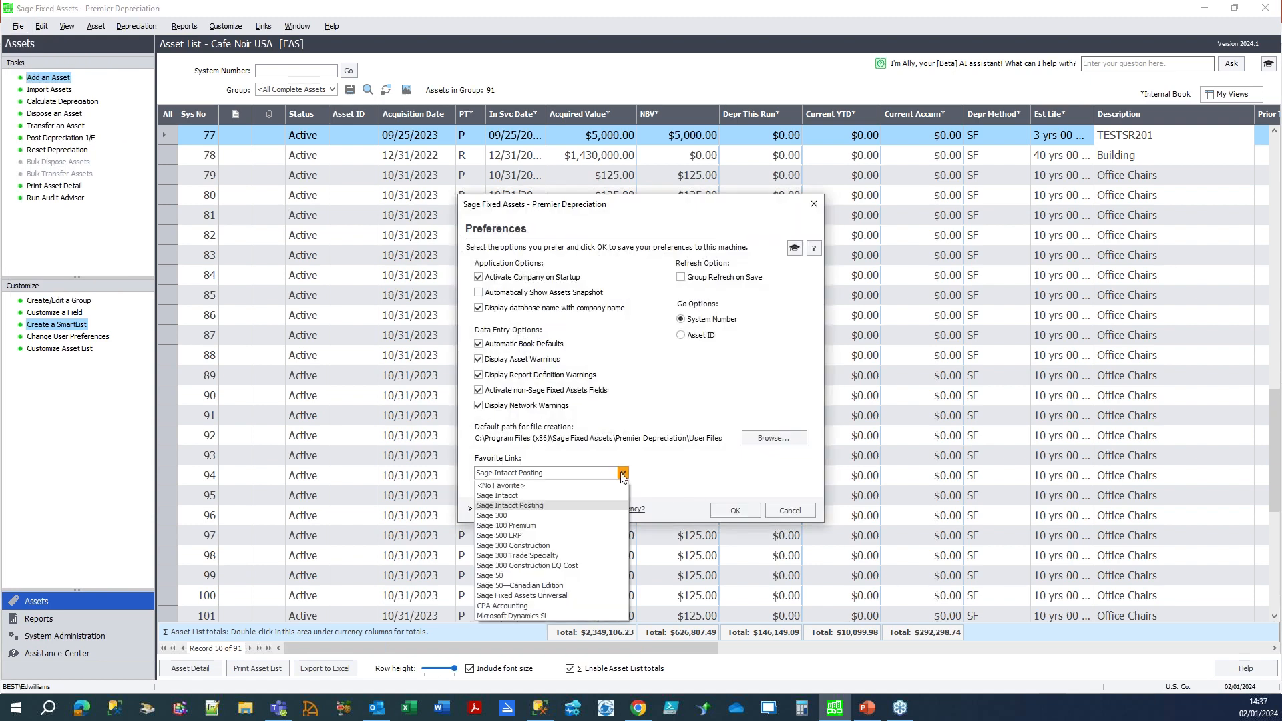
click(538, 505)
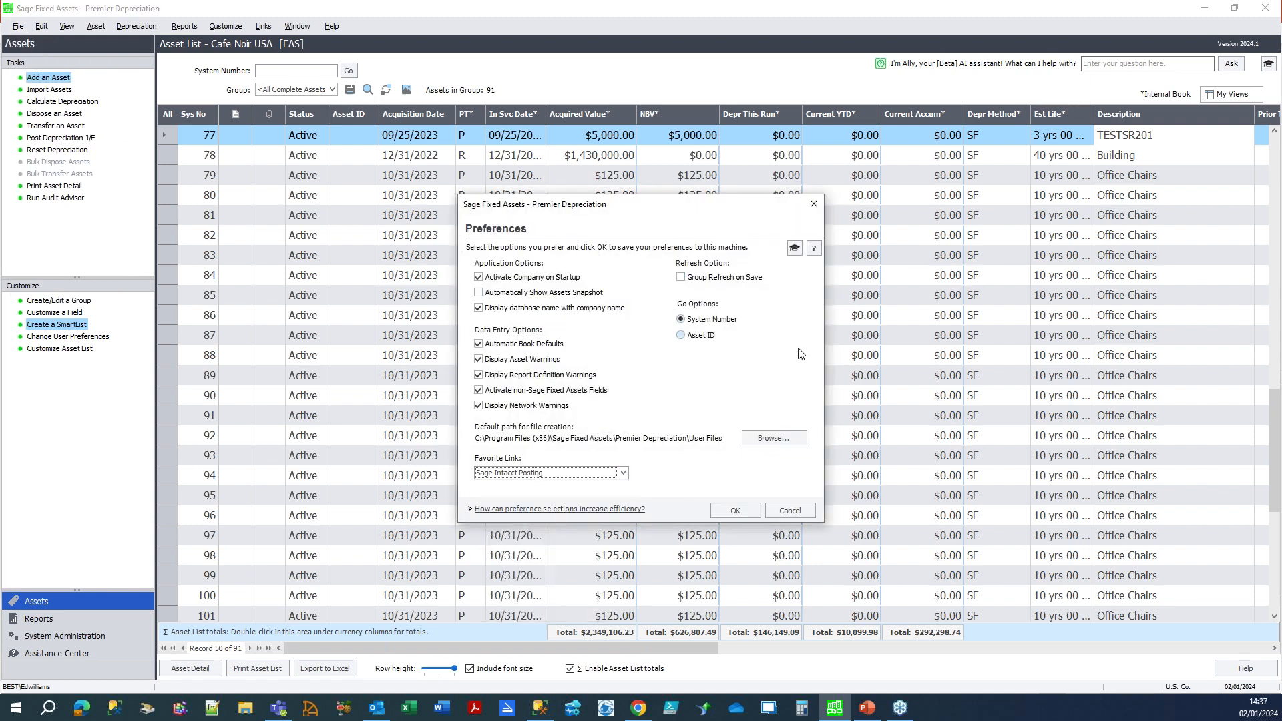
click(735, 511)
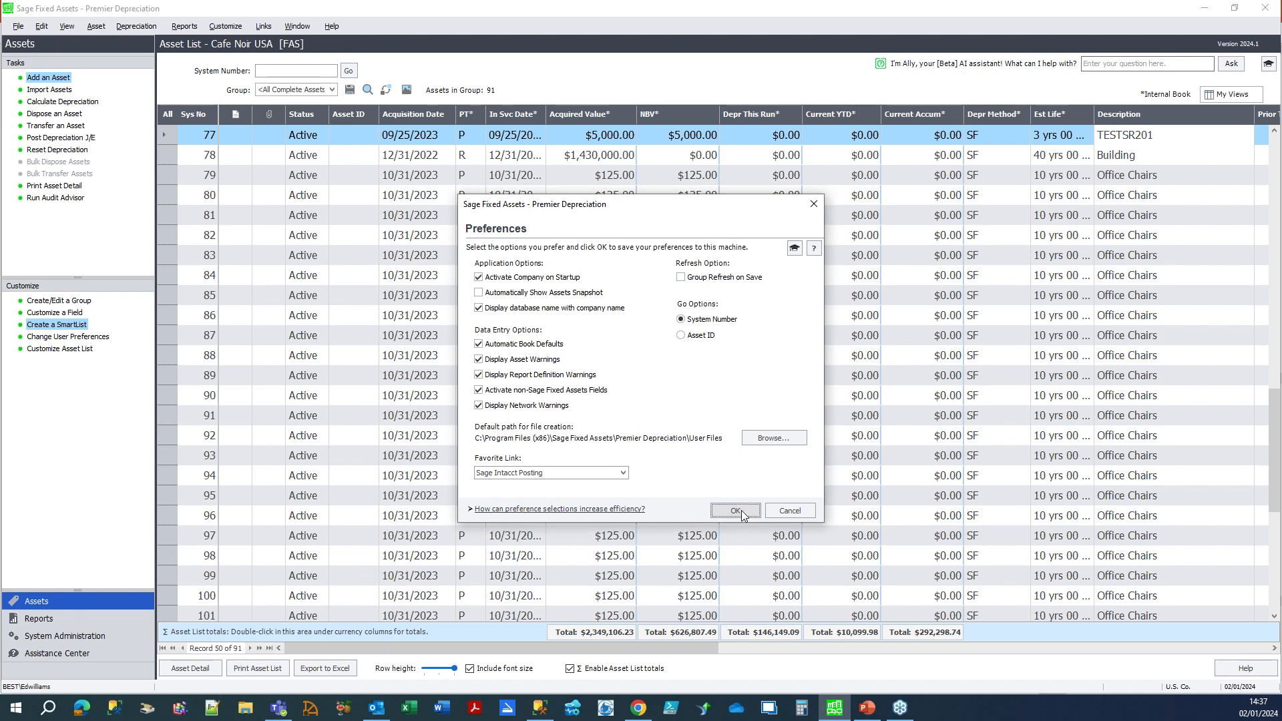
Open the Intacct Setup from the Cafe Noir USA company settings and check the connection with the stored credentials.
click(18, 26)
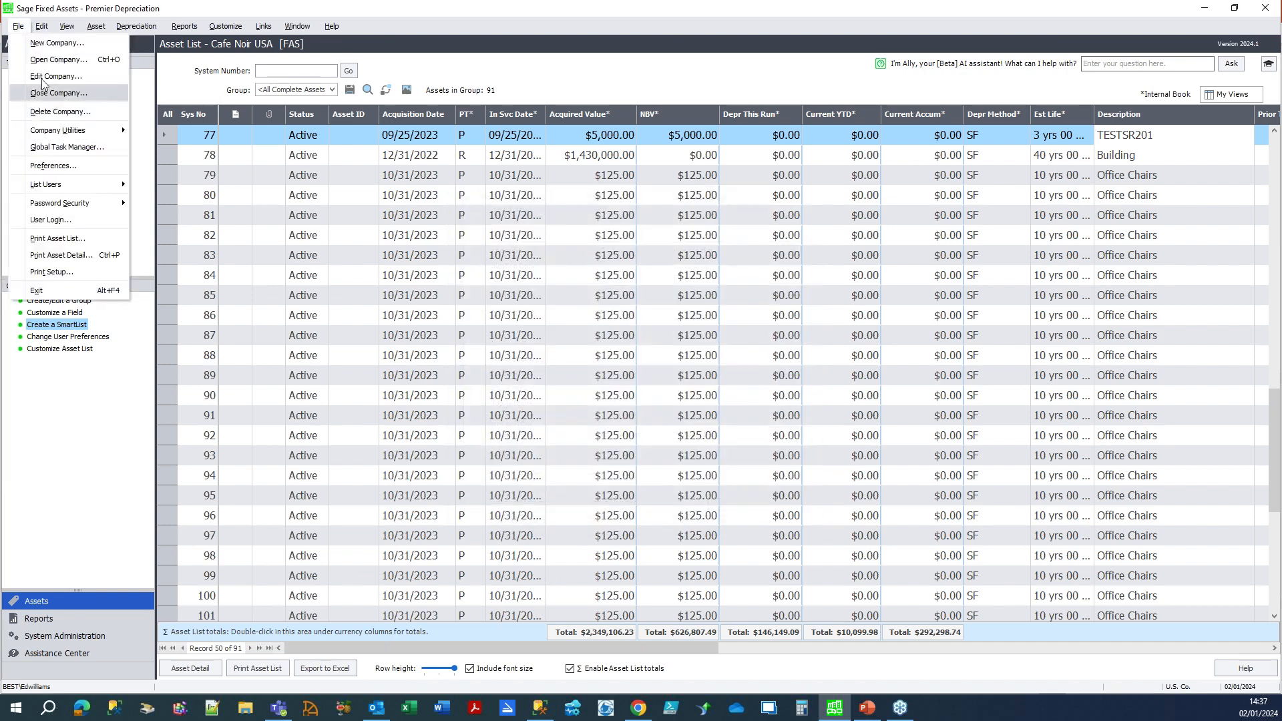
key(Escape)
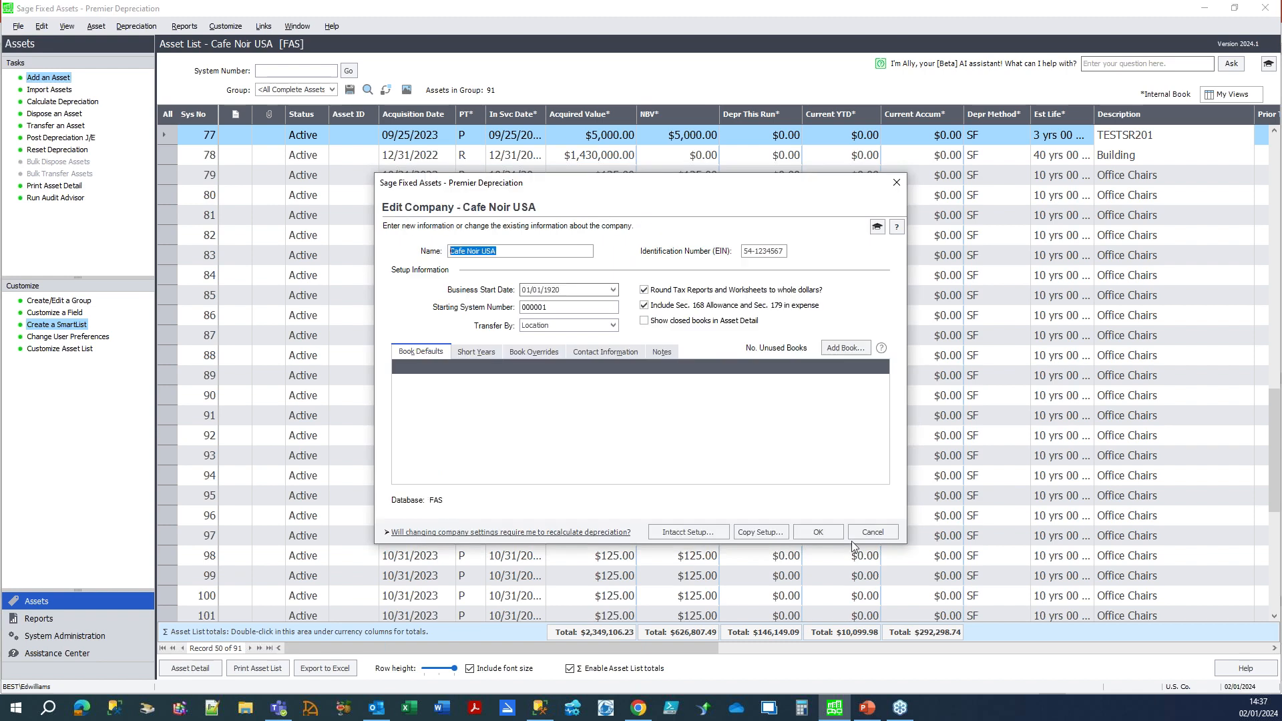
click(725, 532)
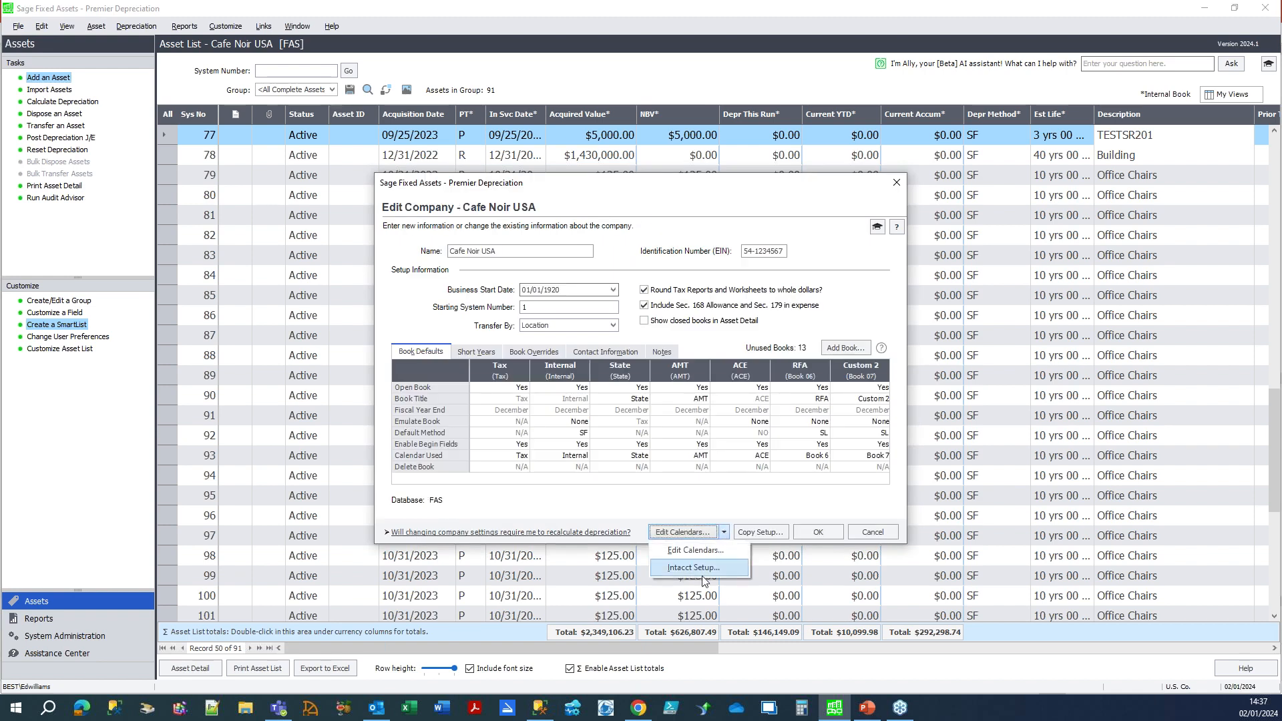
click(694, 567)
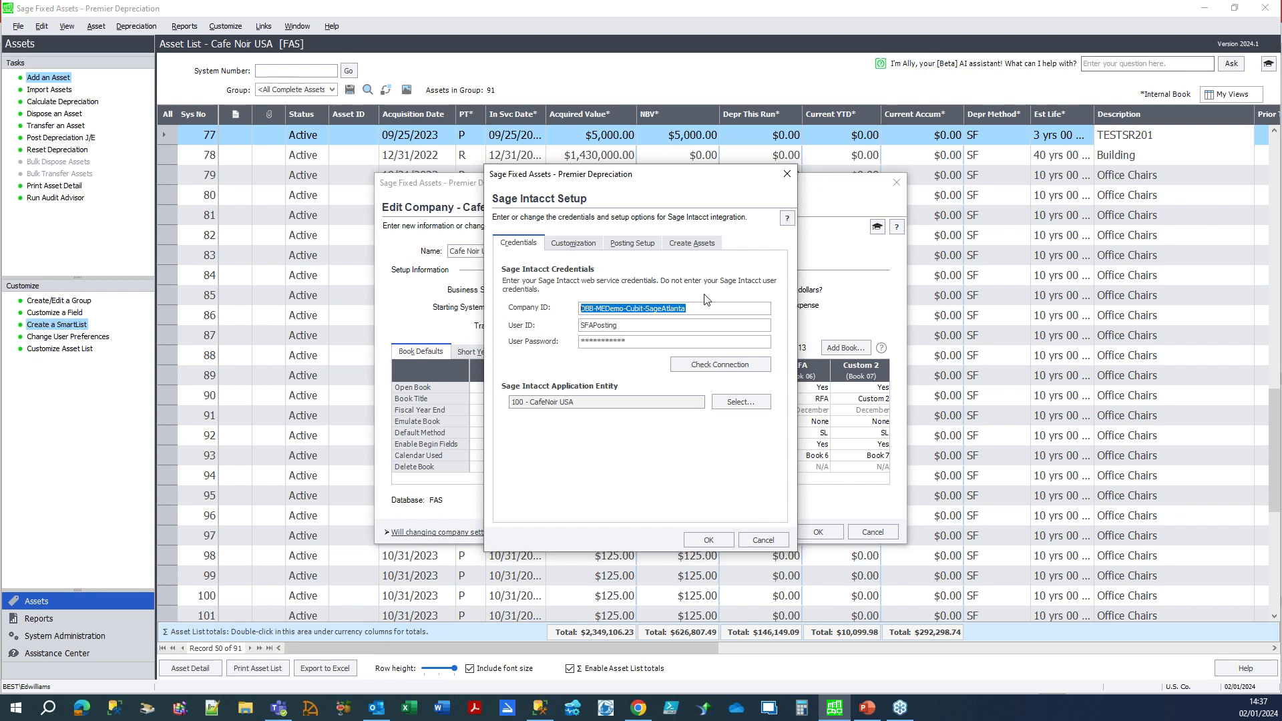
click(711, 366)
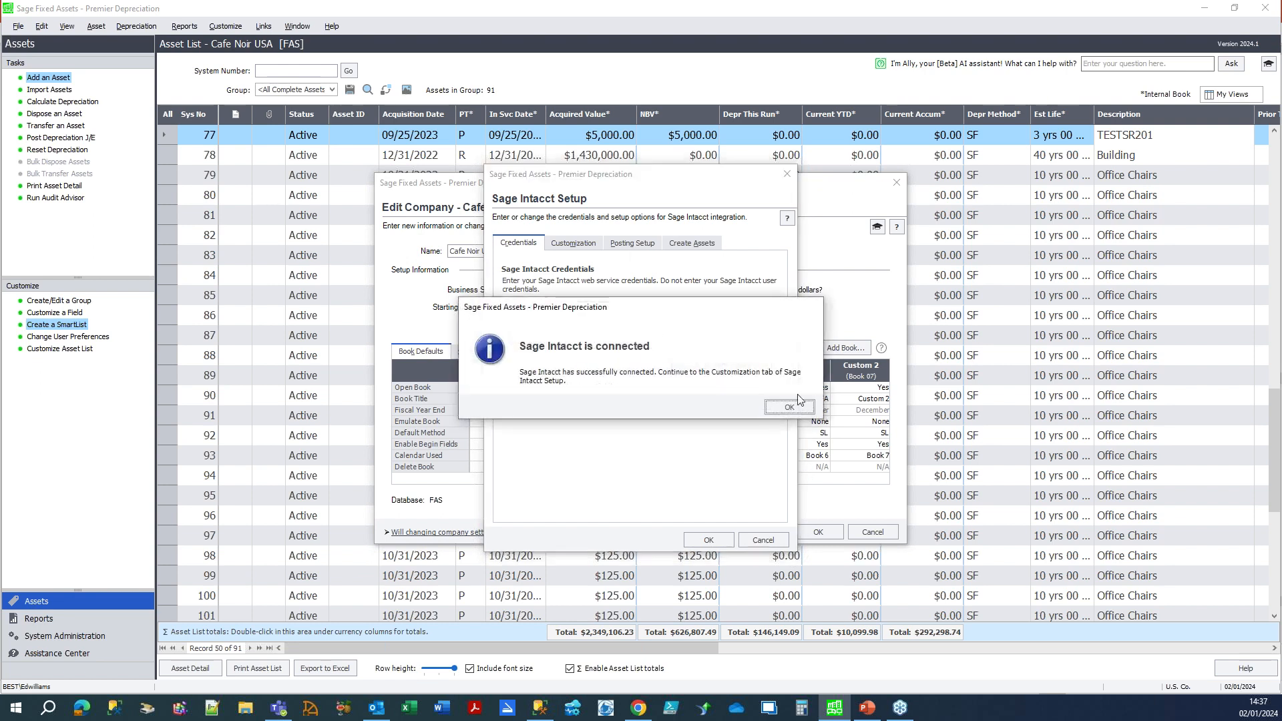
click(809, 408)
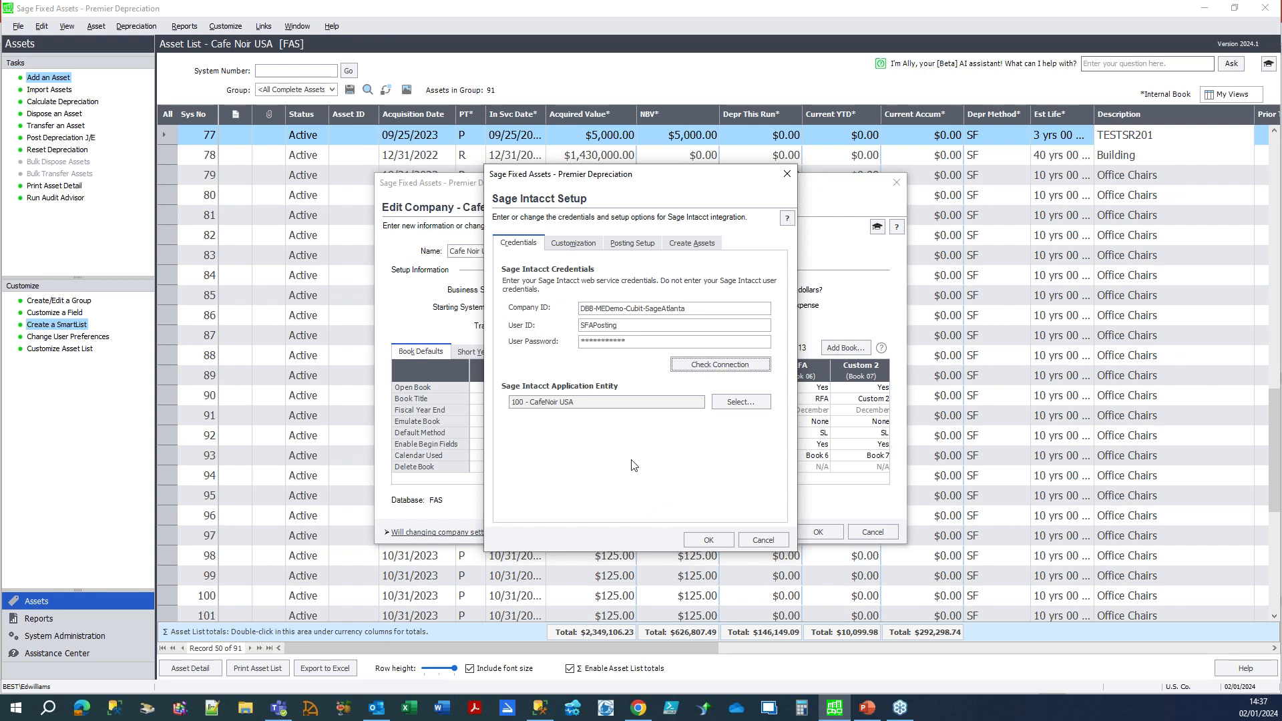
Review the Customization packages, the Posting Setup dimension mapping and the Create Assets field mapping in the Sage Intacct Setup.
click(567, 244)
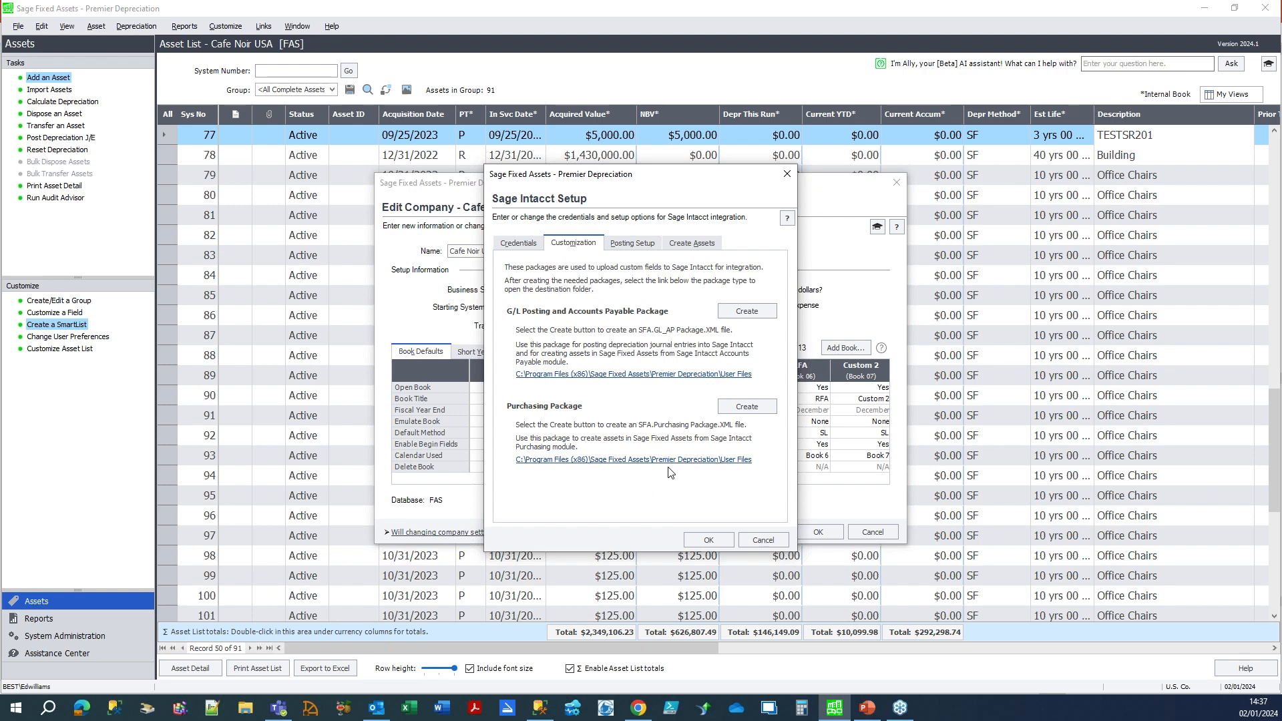
click(646, 244)
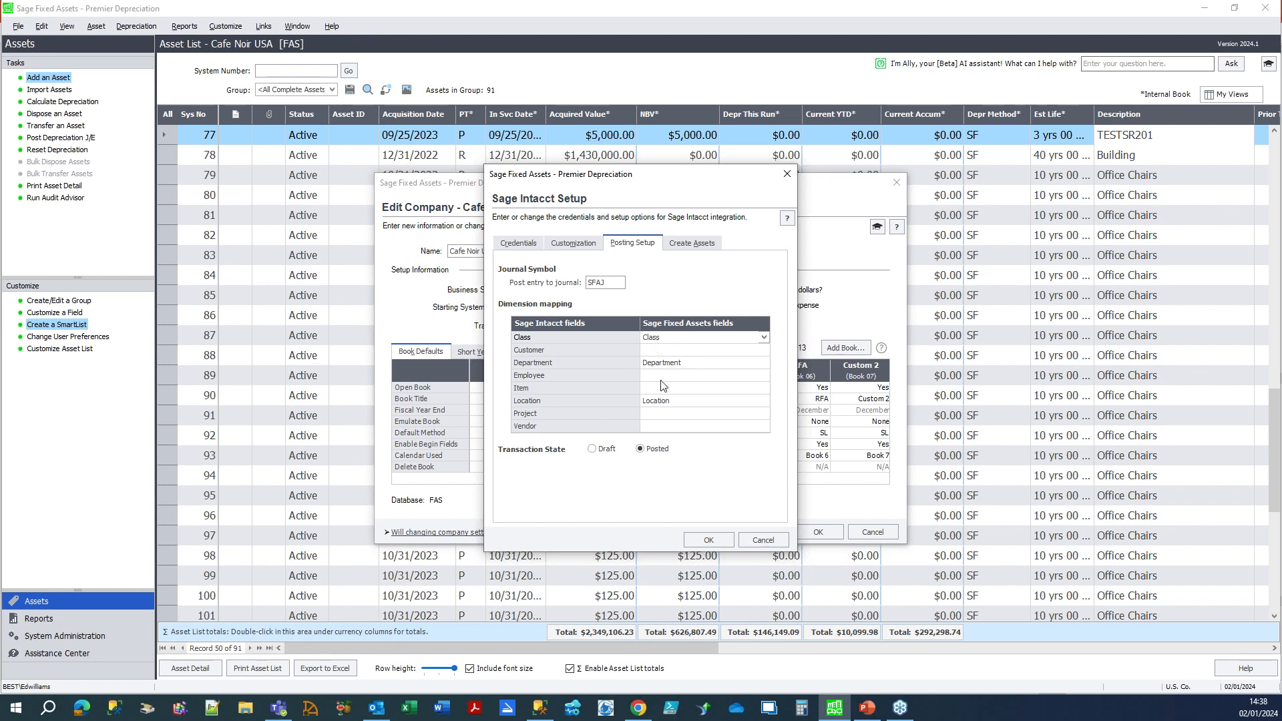
click(695, 242)
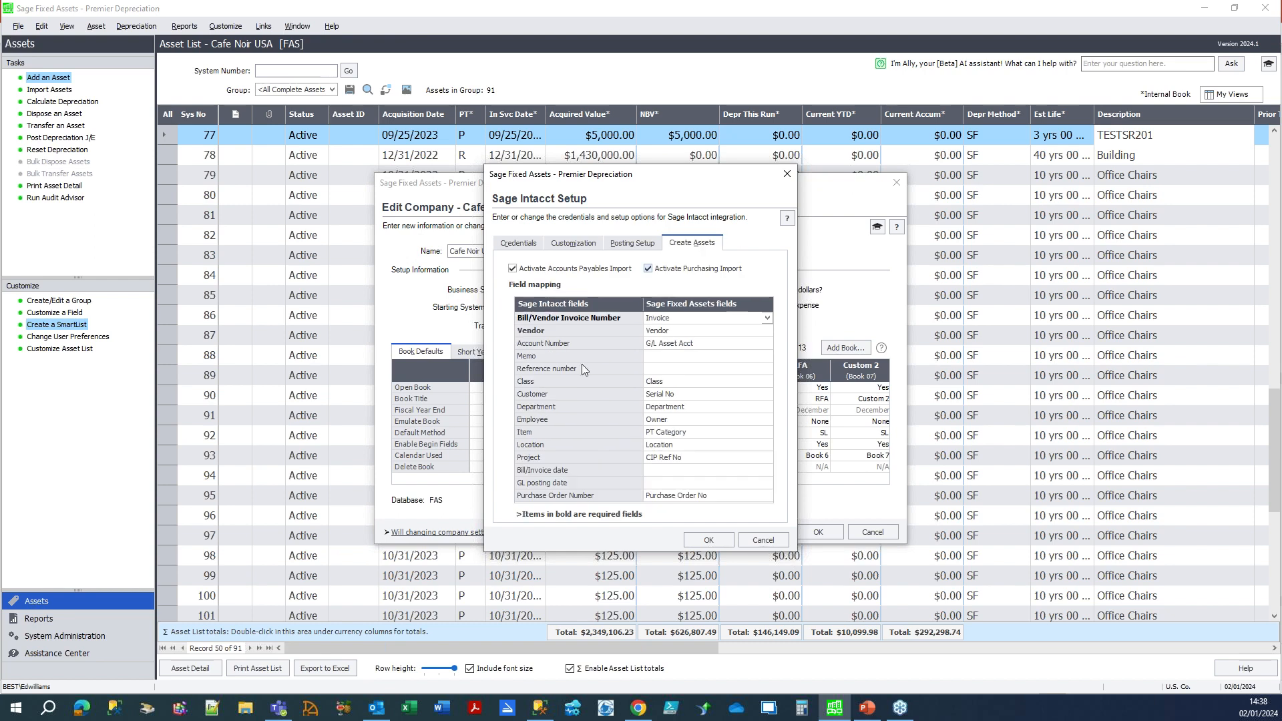
Turn Activate Purchasing Import off and back on, then save the Sage Intacct Setup and the Cafe Noir USA company settings.
click(646, 269)
click(788, 407)
click(647, 269)
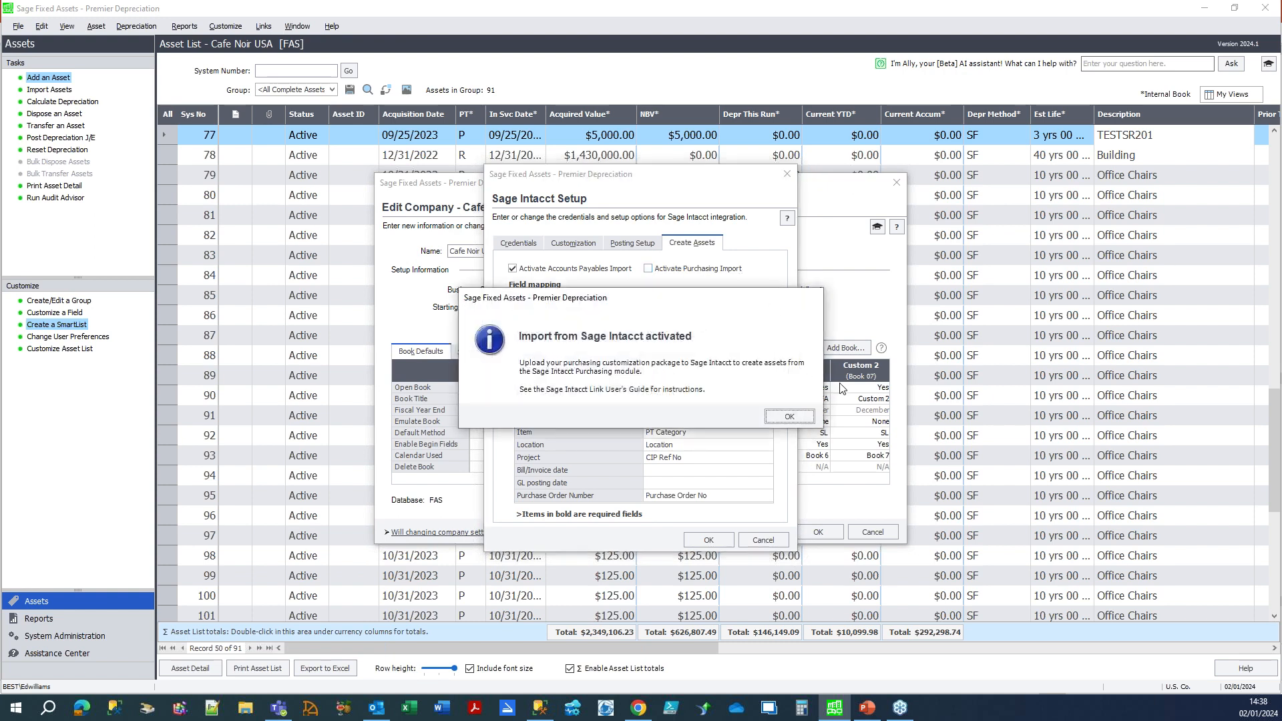
click(786, 417)
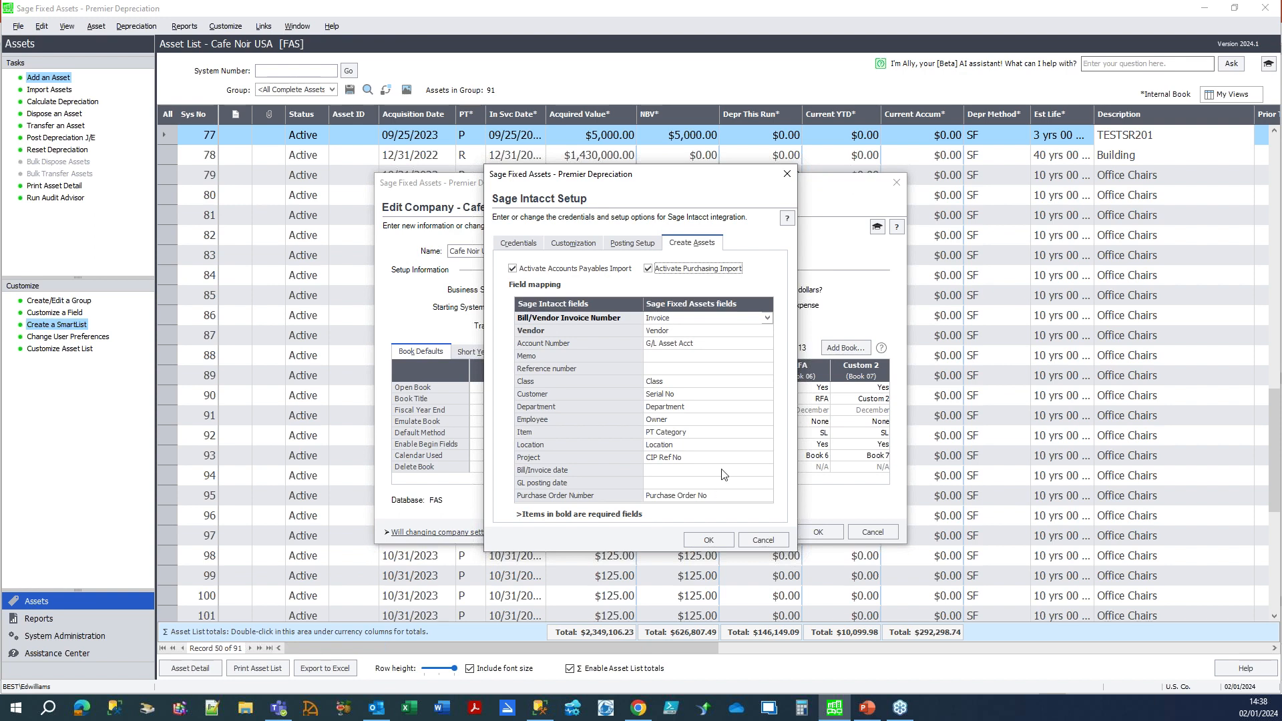
click(709, 540)
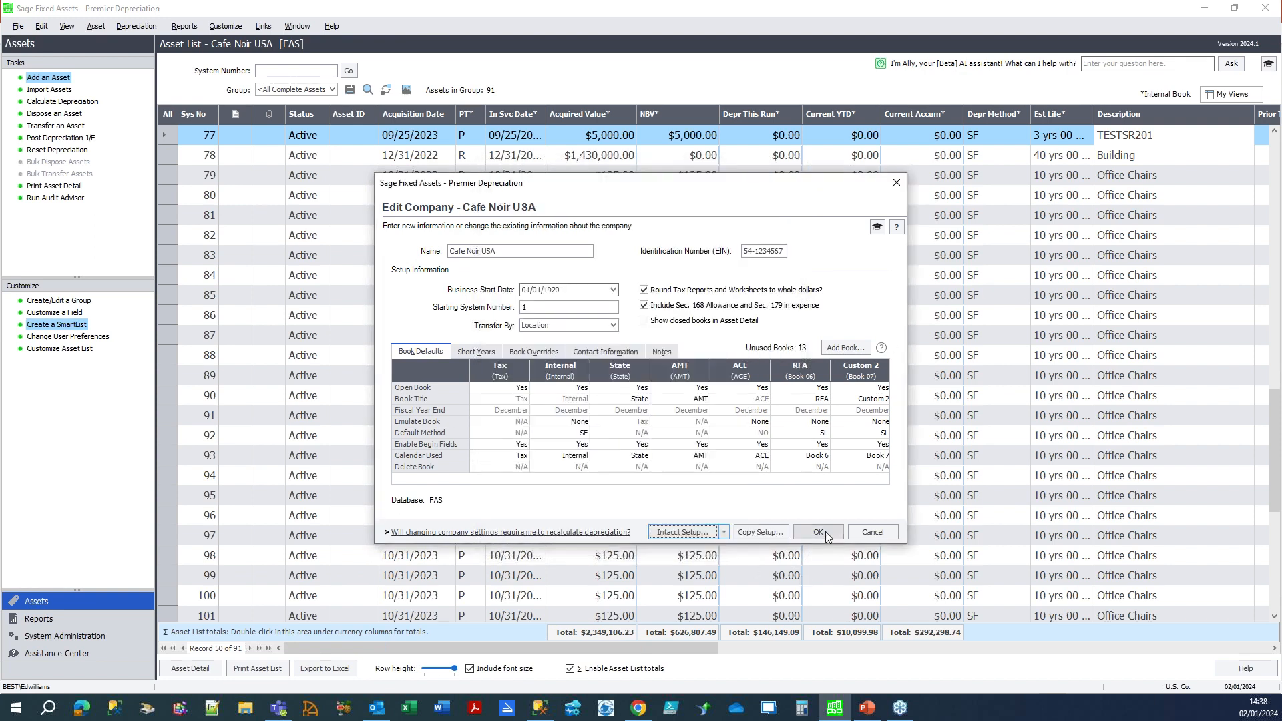
click(825, 532)
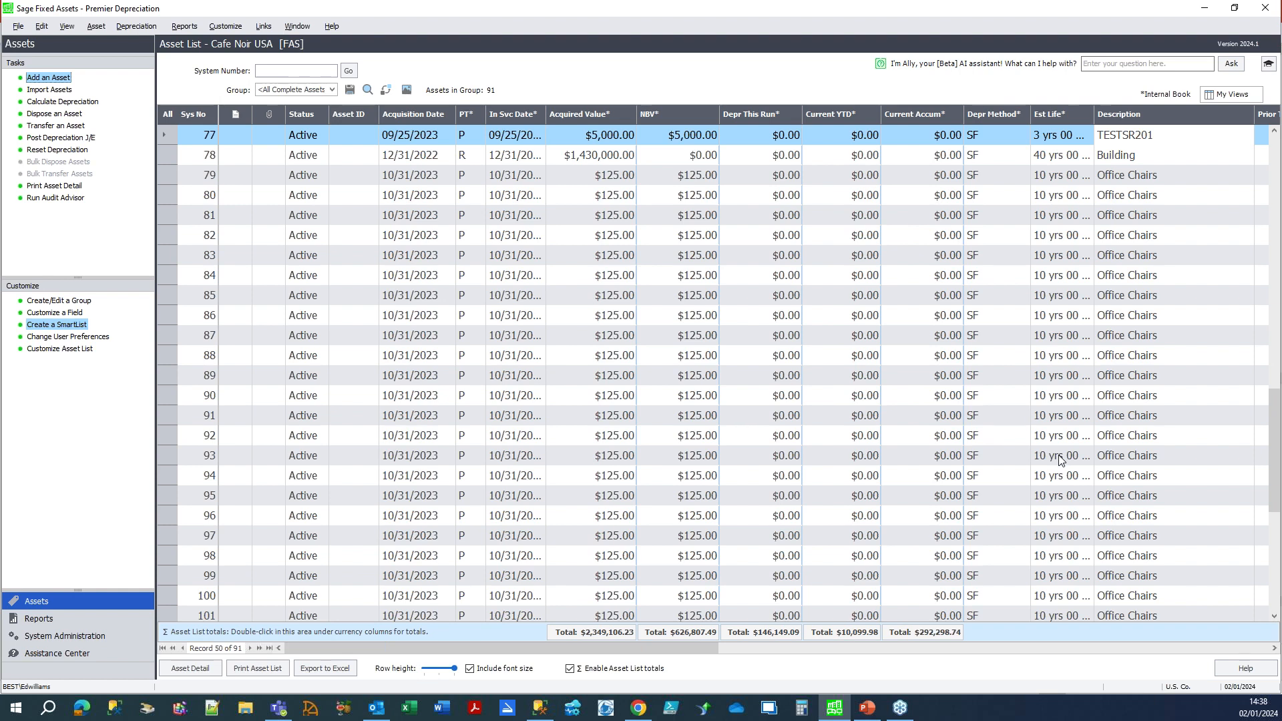
Start the Sage Intacct AP/PO asset addition link, closing the current company, and retrieve the Sage Intacct data for Cafe Noir USA.
click(263, 25)
mouse_move(314, 62)
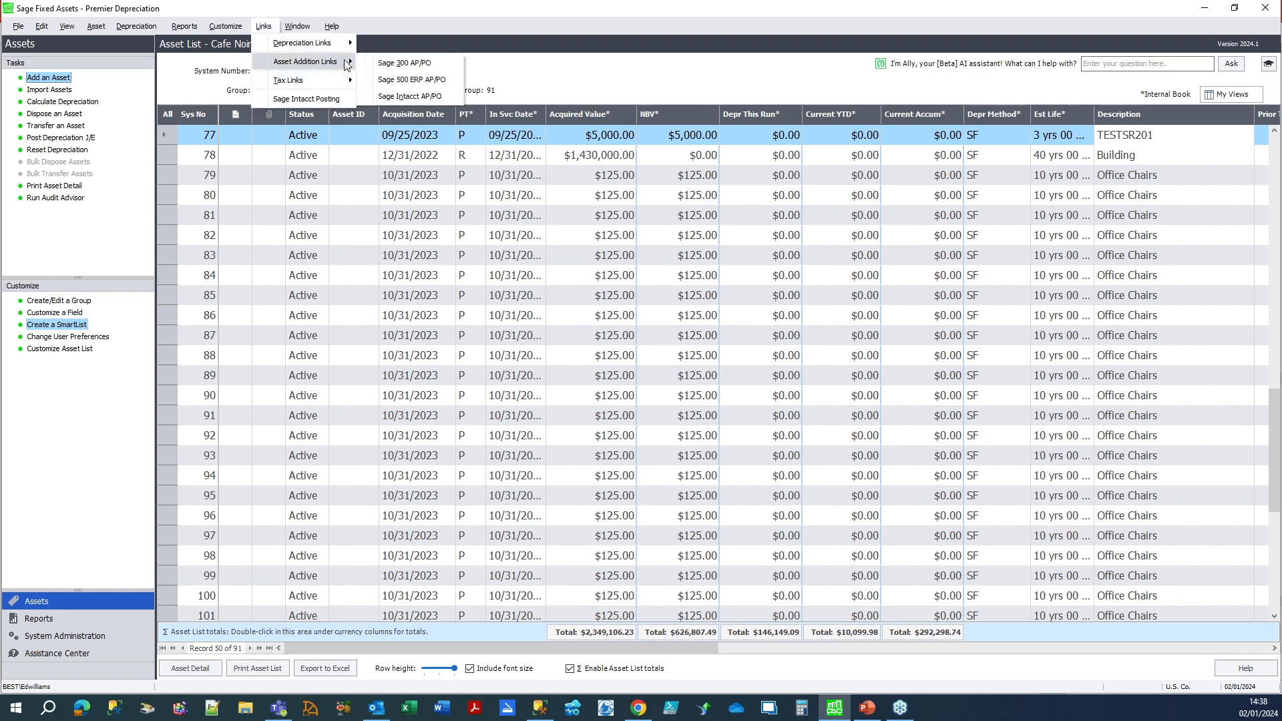
click(404, 97)
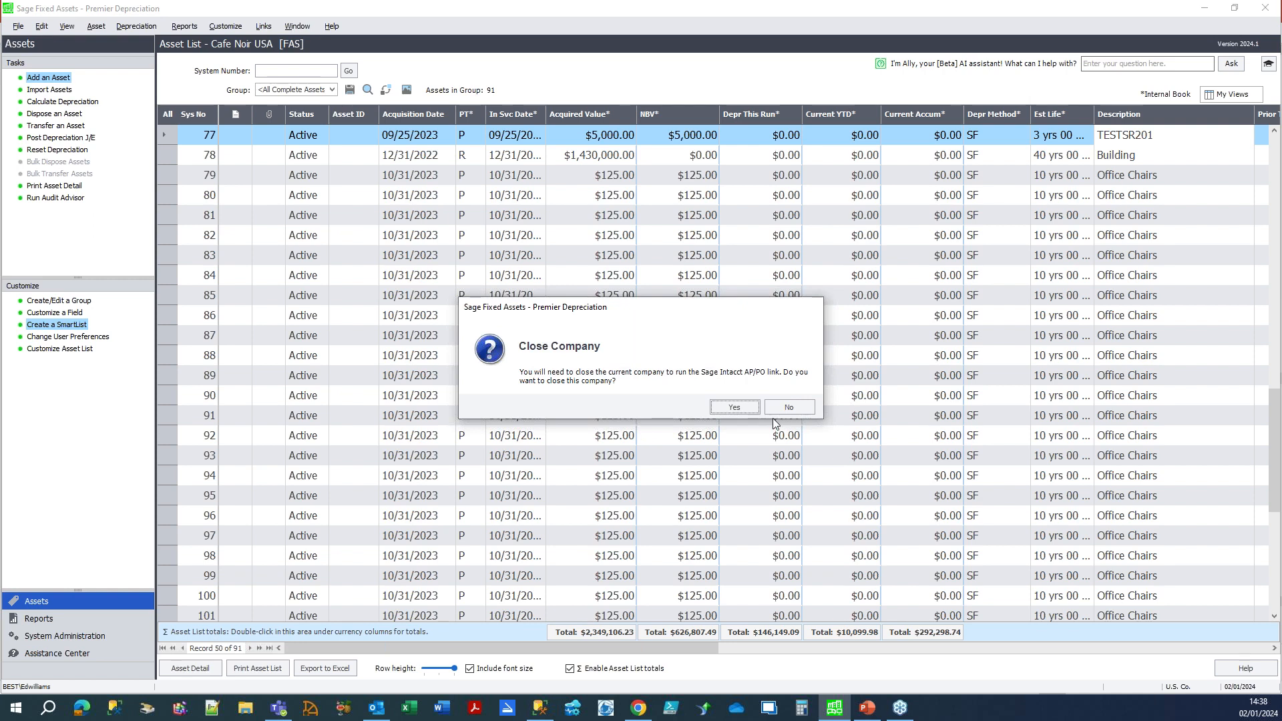
click(734, 407)
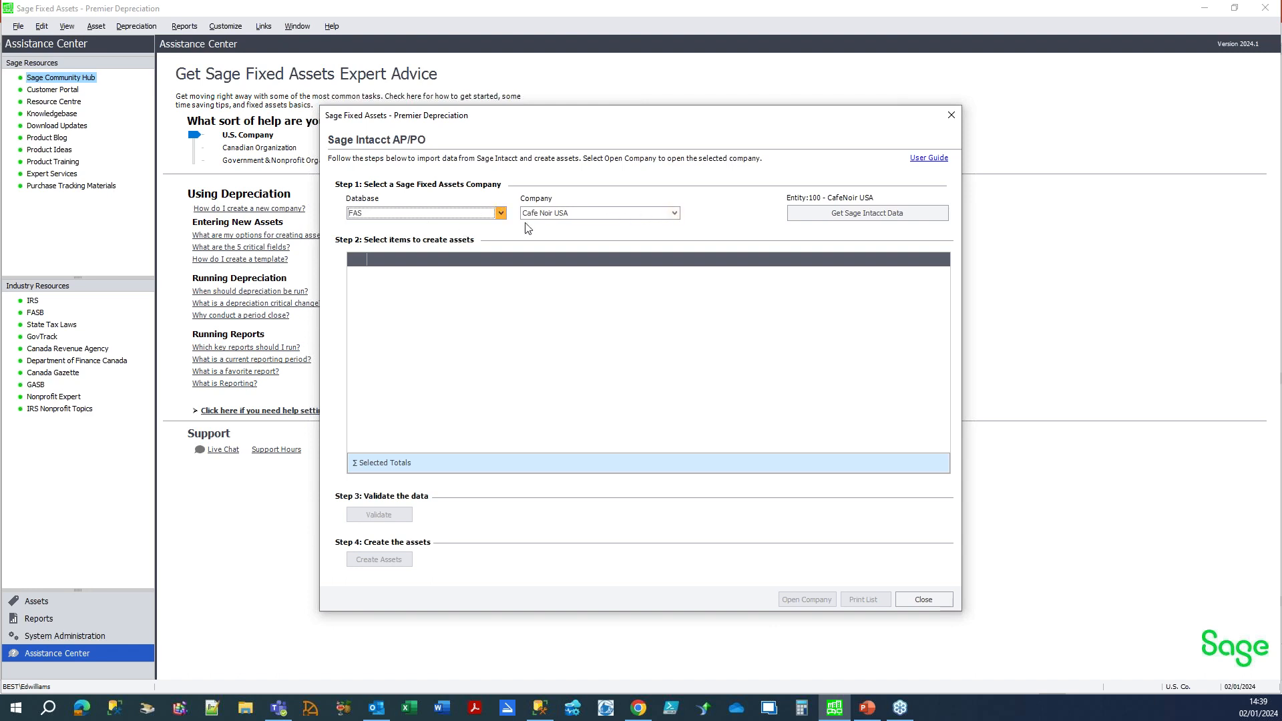
click(858, 218)
click(856, 215)
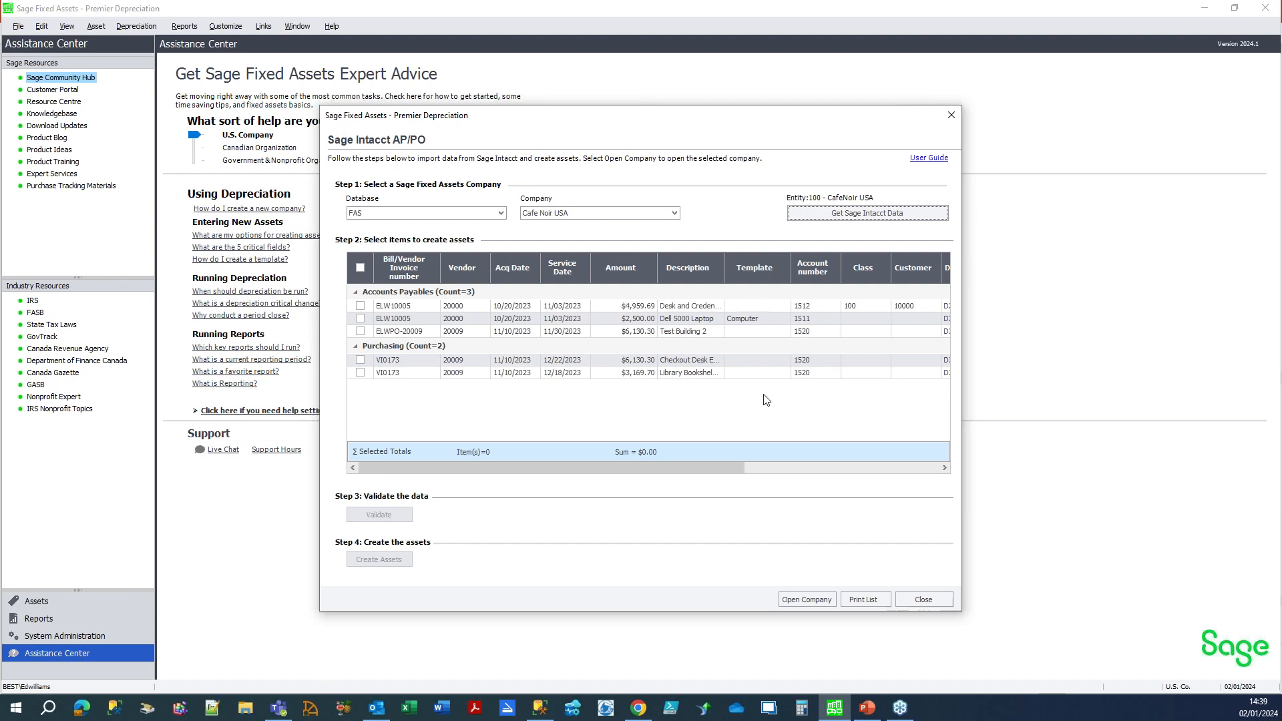
Select all Accounts Payables and Purchasing items, validate them, and return from the Import Exceptions Report to the link.
click(361, 267)
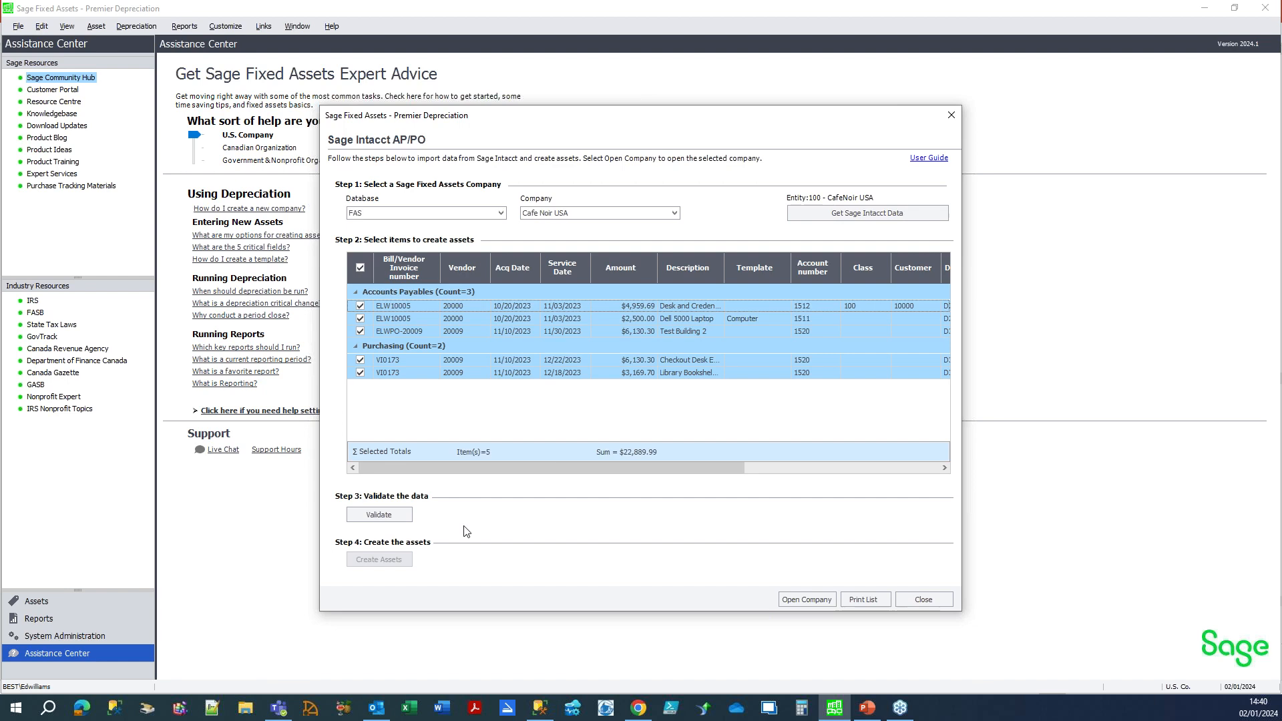
click(394, 516)
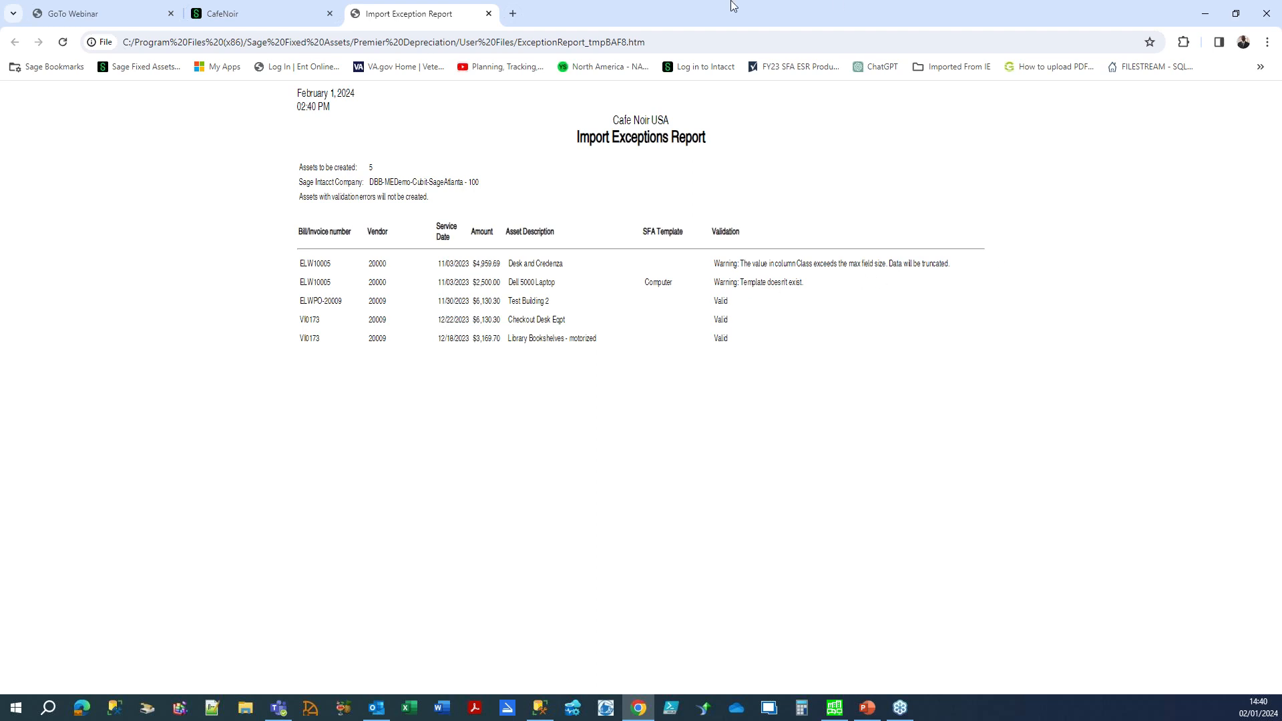
click(1203, 19)
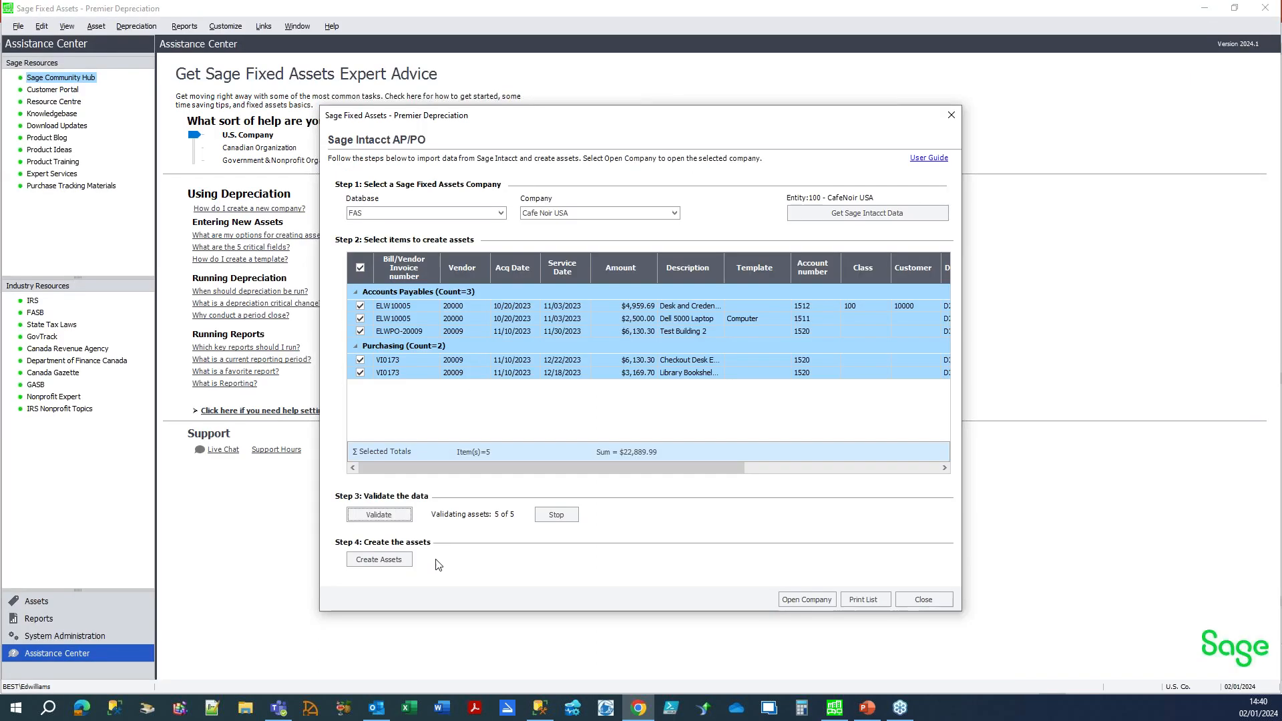
Create the assets from the validated items, leave the Import Execution Report and close the Sage Intacct AP/PO link.
click(391, 566)
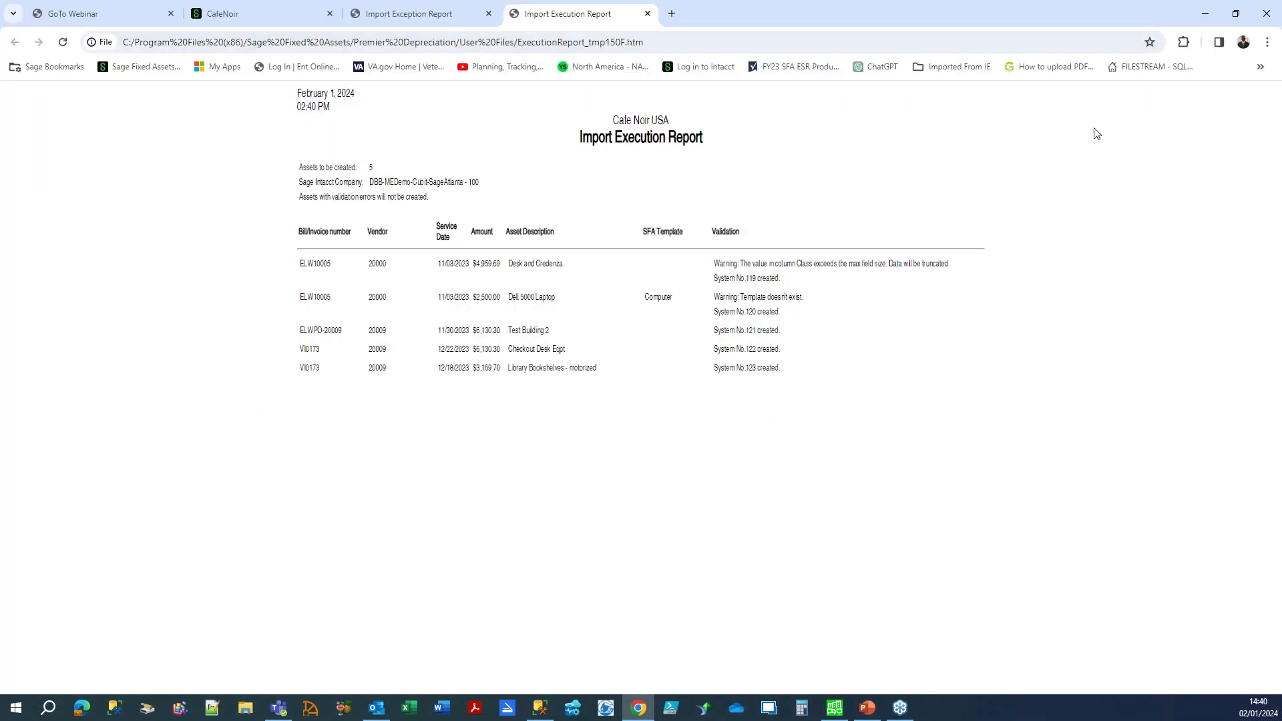
click(1212, 19)
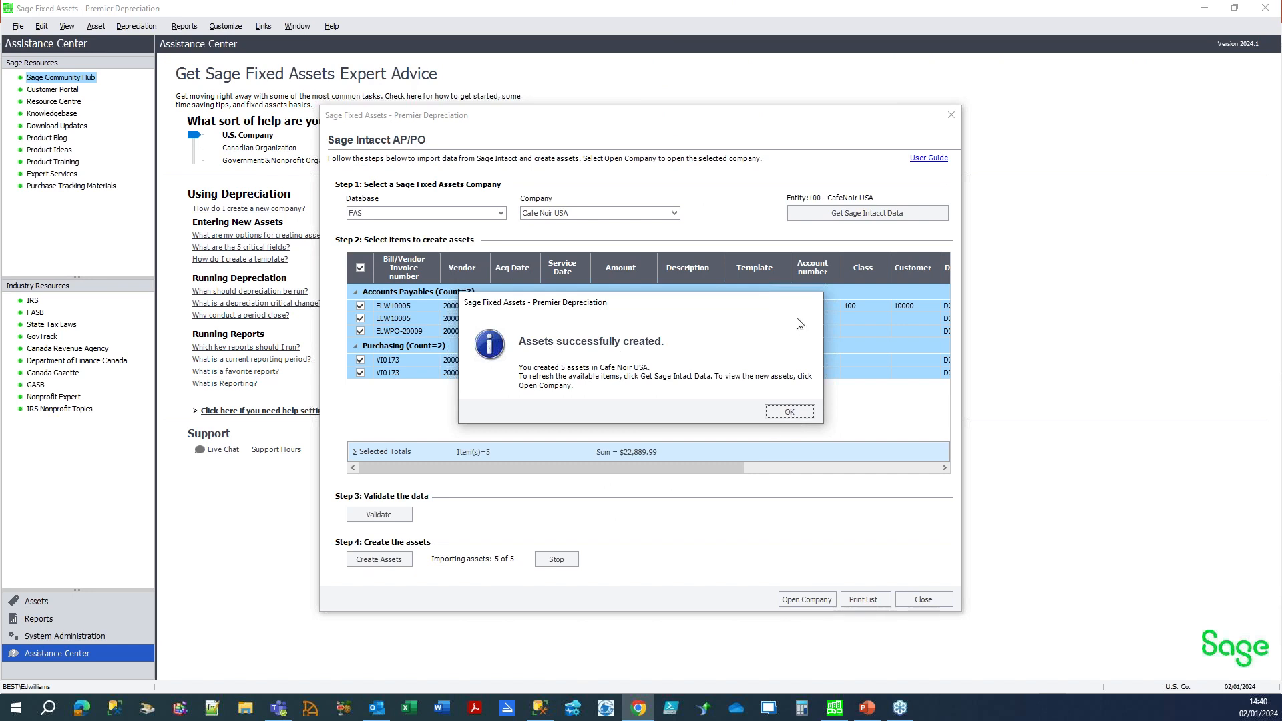
click(786, 413)
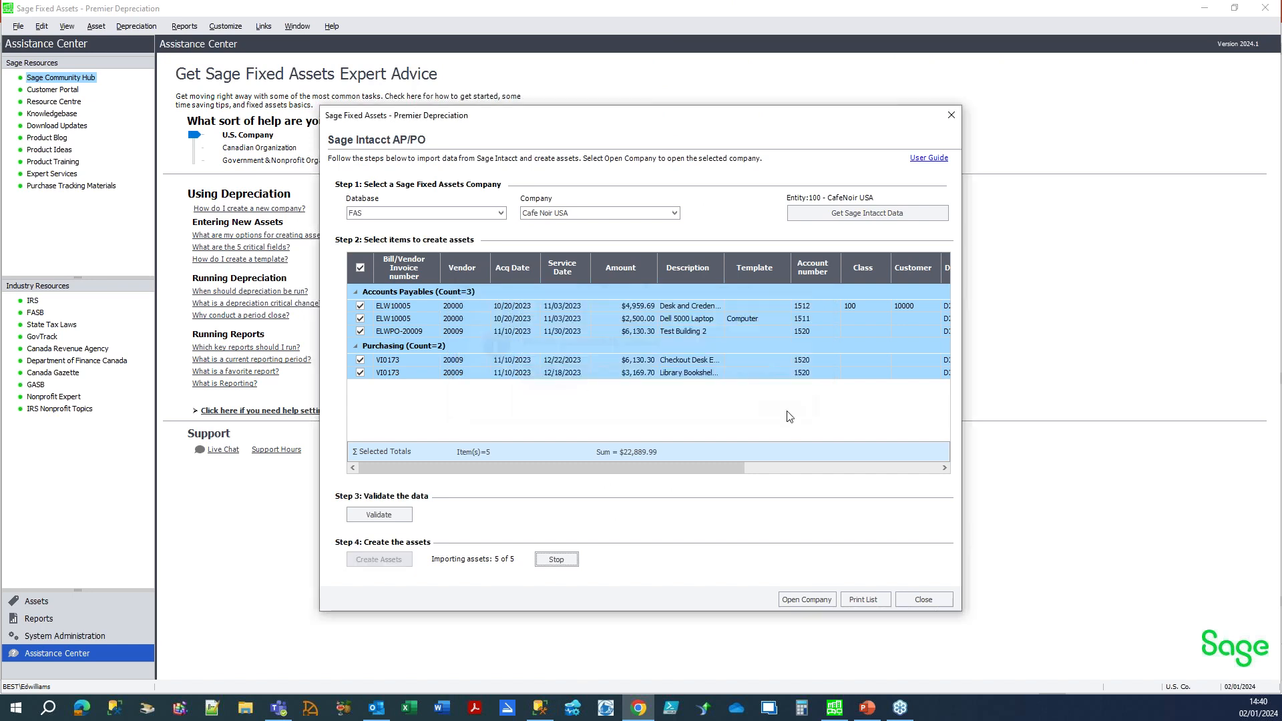
click(924, 600)
Reopen the Cafe Noir USA company and open the detail of the imported Library Bookshelves - motorized asset.
click(18, 26)
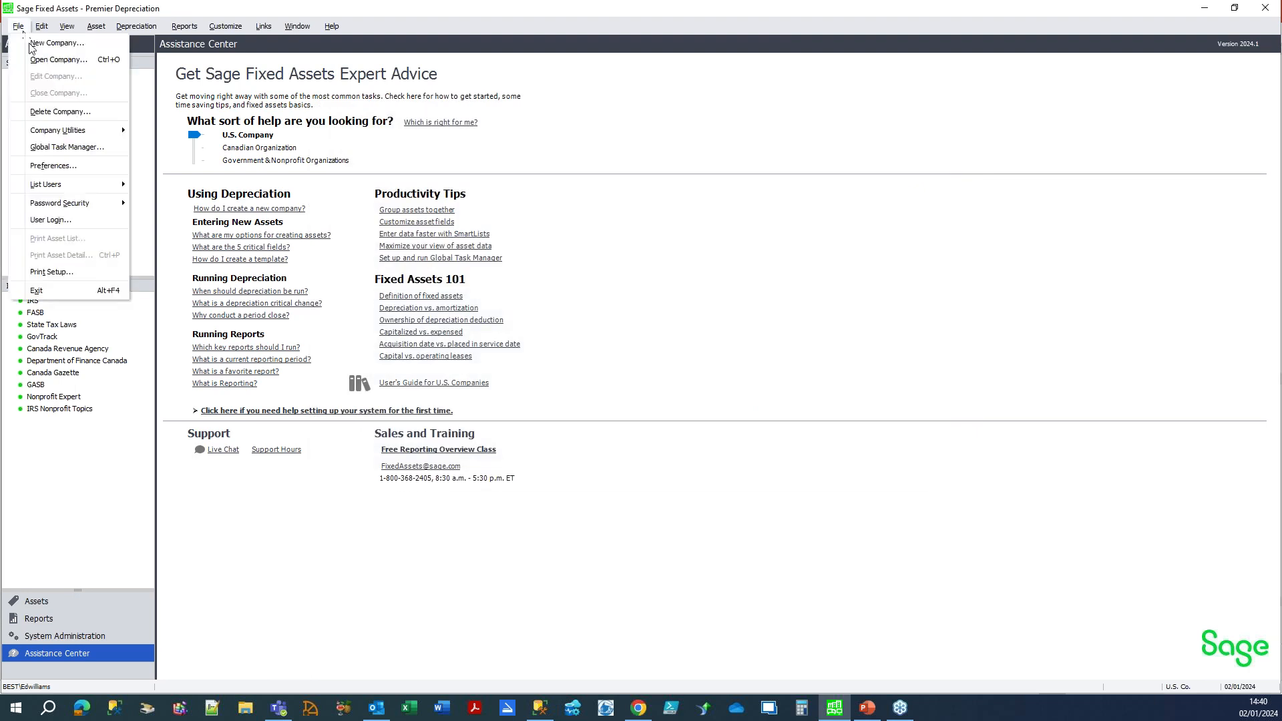
key(Escape)
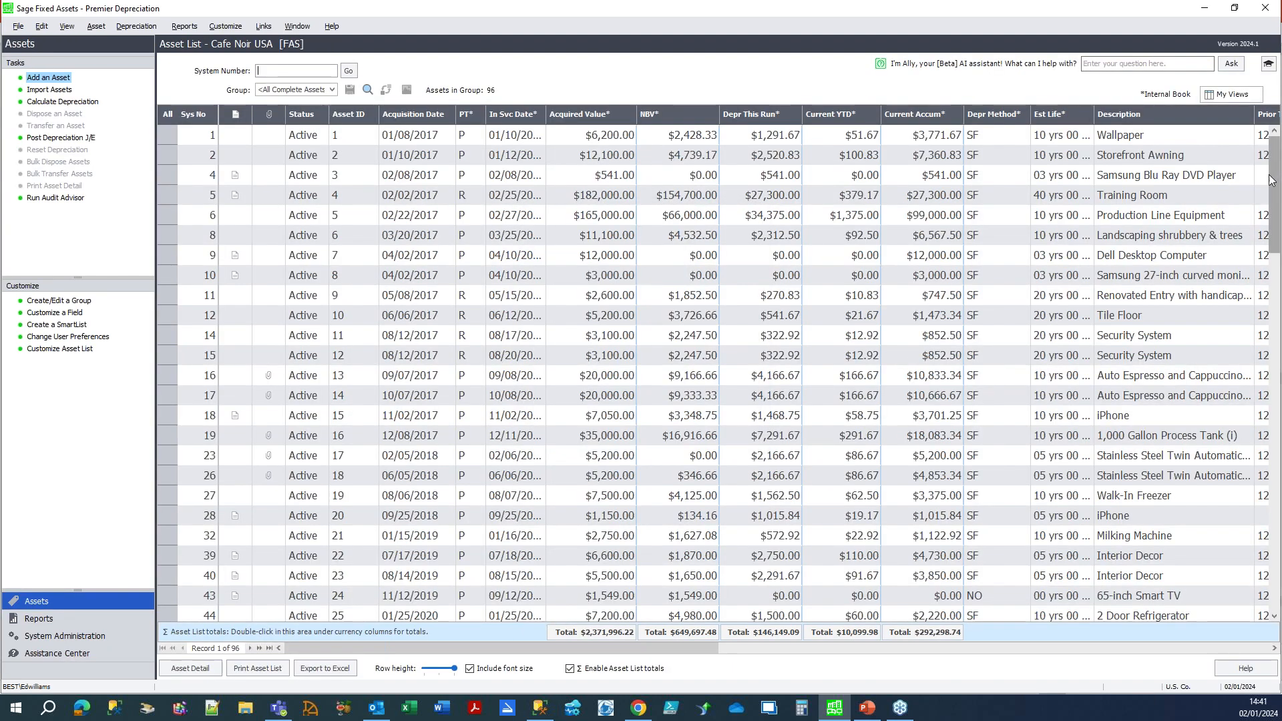
drag(1276, 178, 1191, 573)
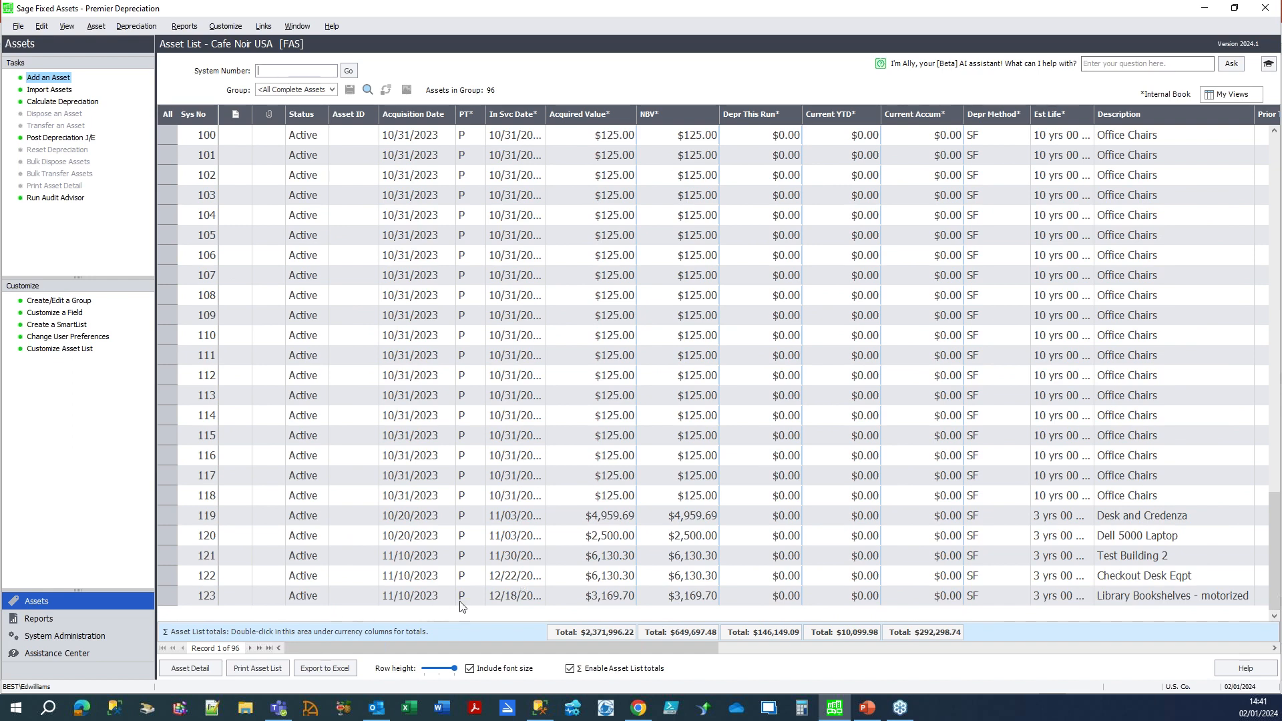
click(426, 596)
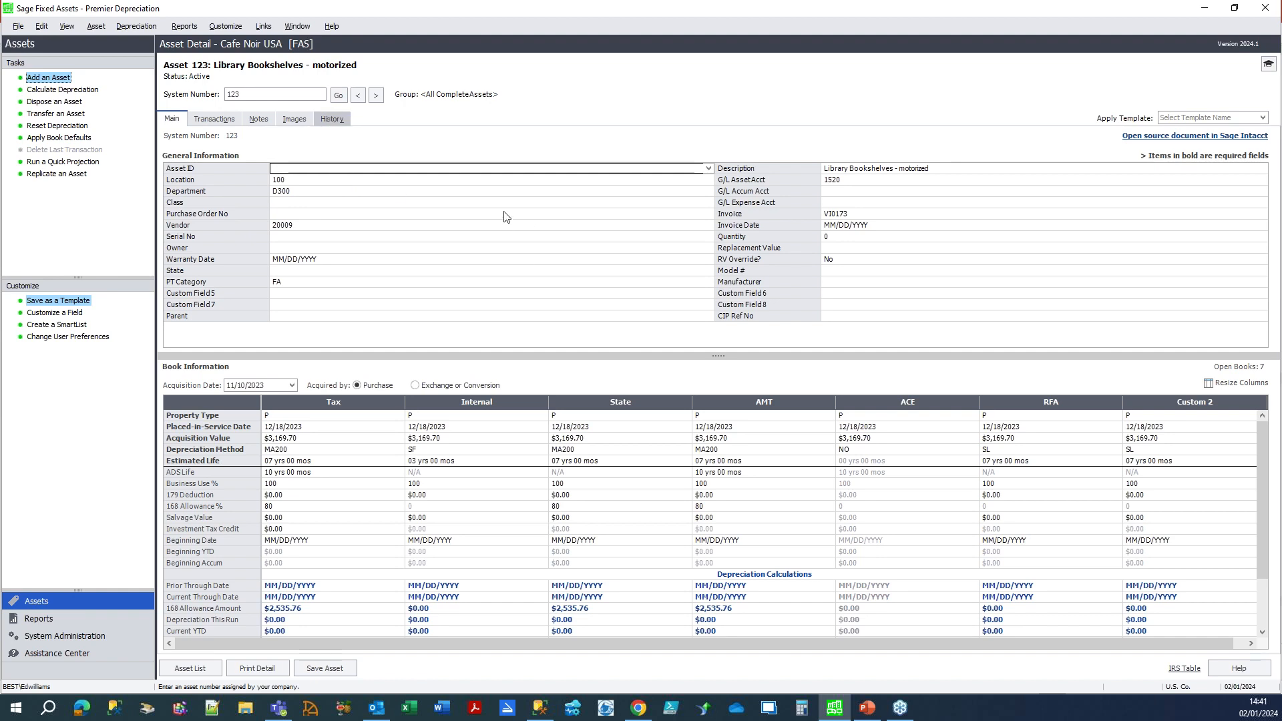
Check the bookshelves asset's history, view its source document in Sage Intacct, and return to Sage Fixed Assets.
click(344, 120)
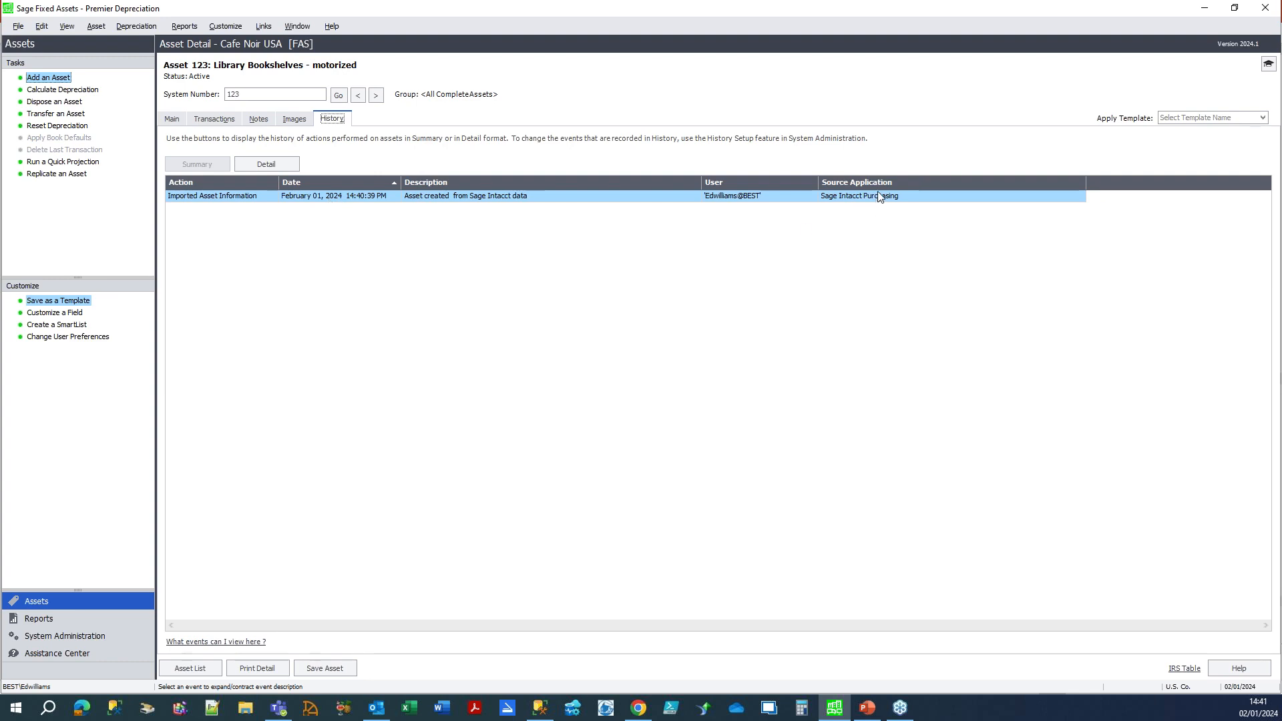
click(161, 124)
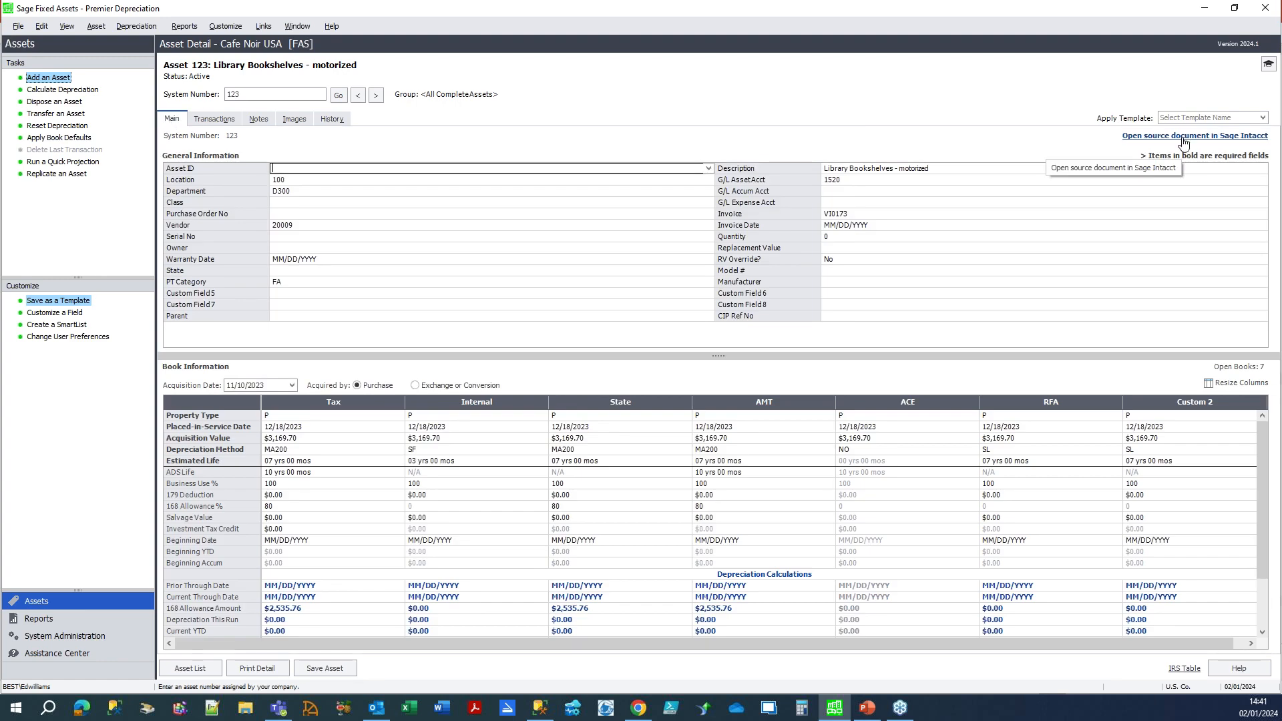
click(1183, 137)
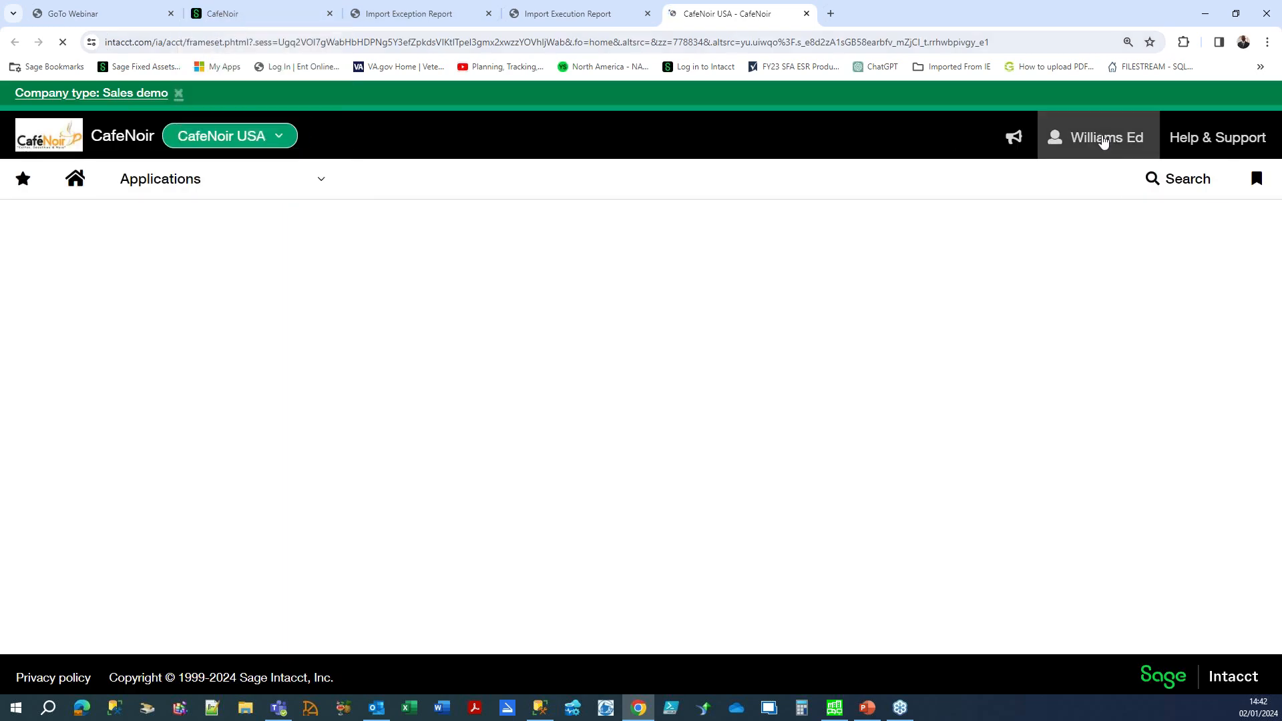
click(1105, 139)
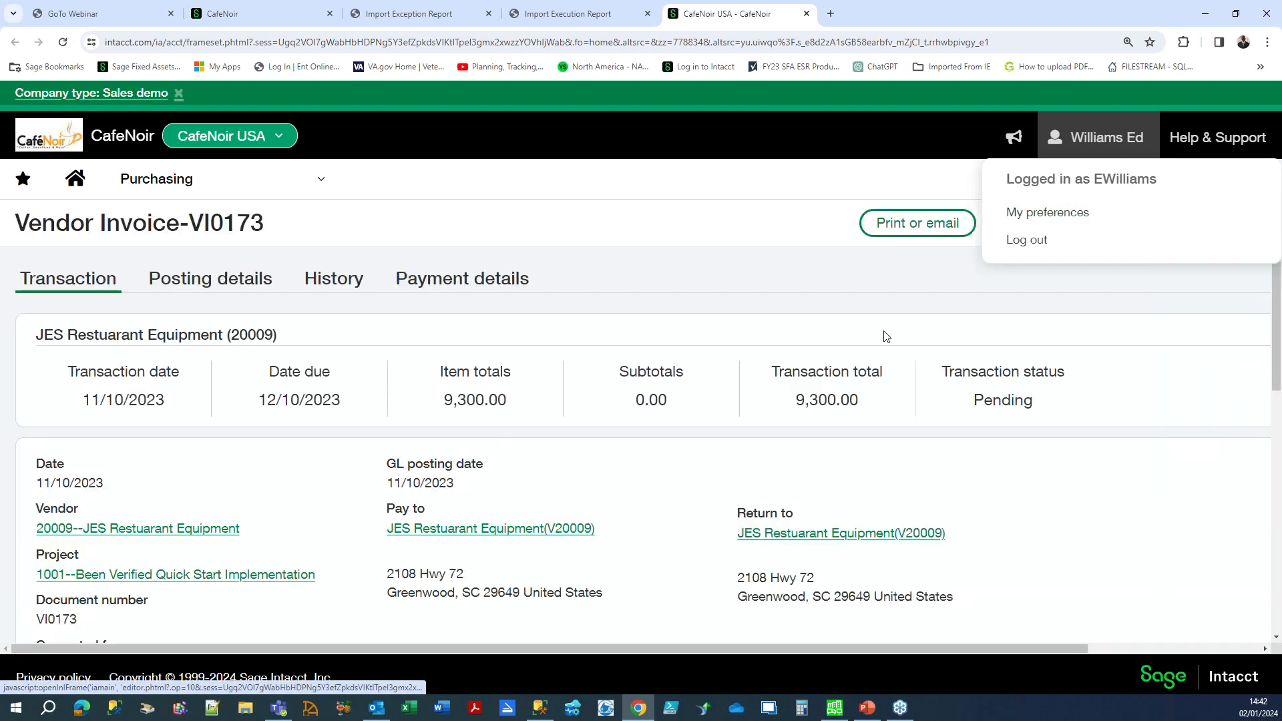
click(796, 137)
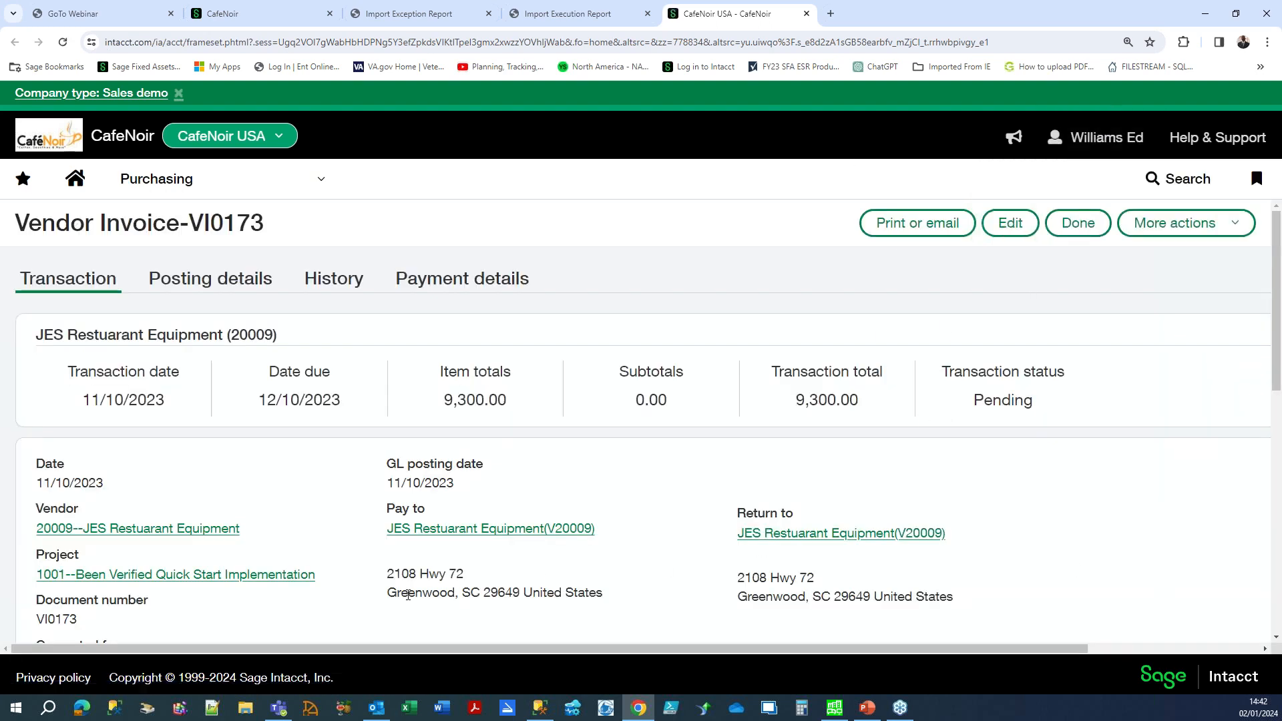
click(1213, 16)
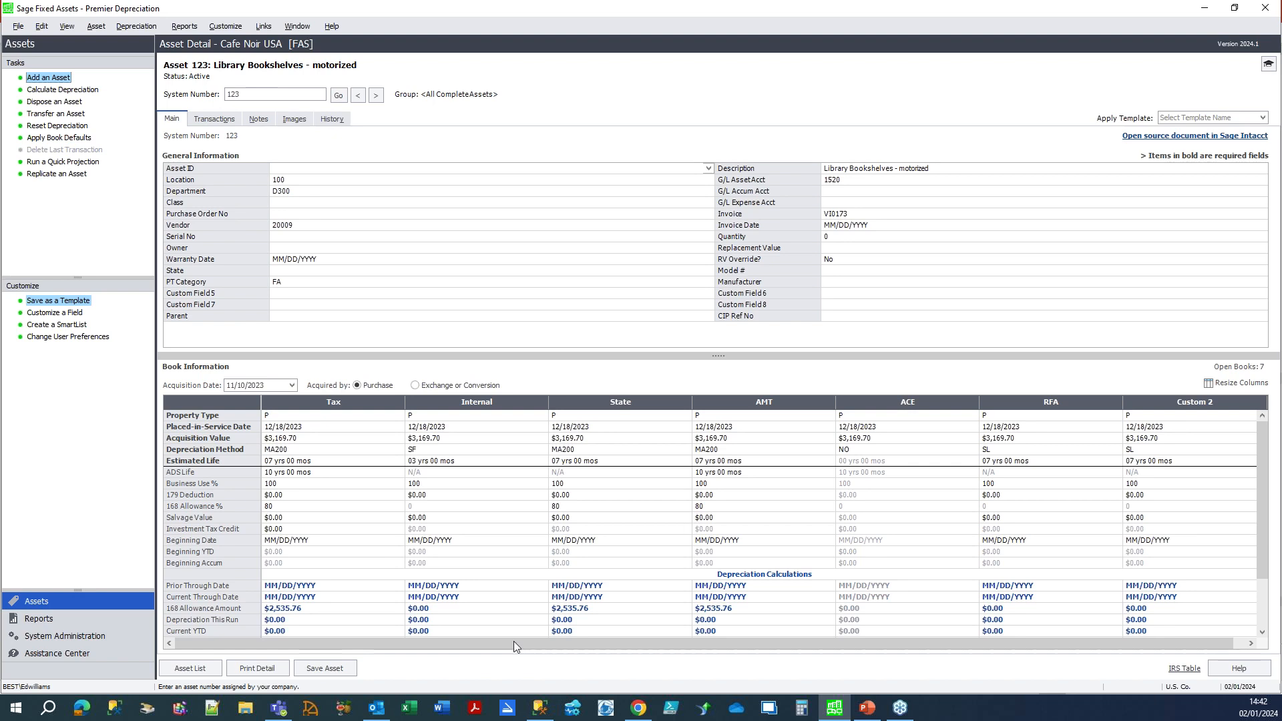
Return to the asset list and view the SmartList entries of the Class field in Customize Fields.
click(191, 668)
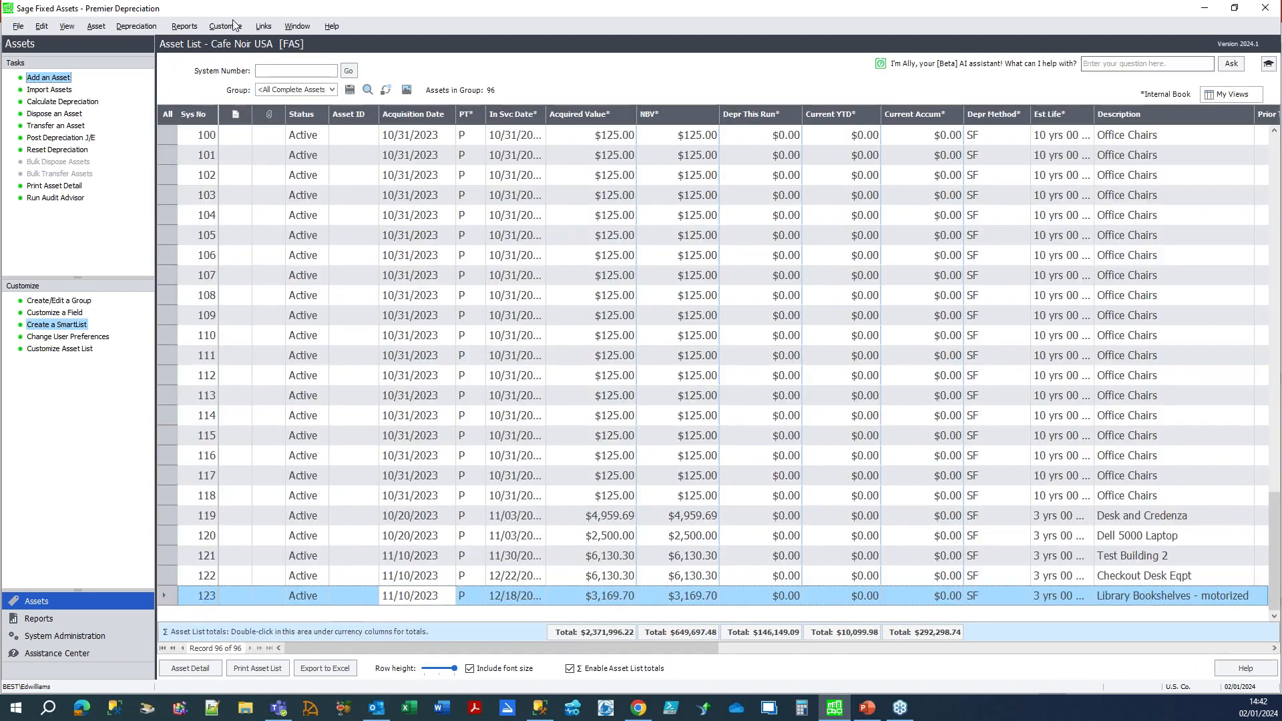
click(226, 30)
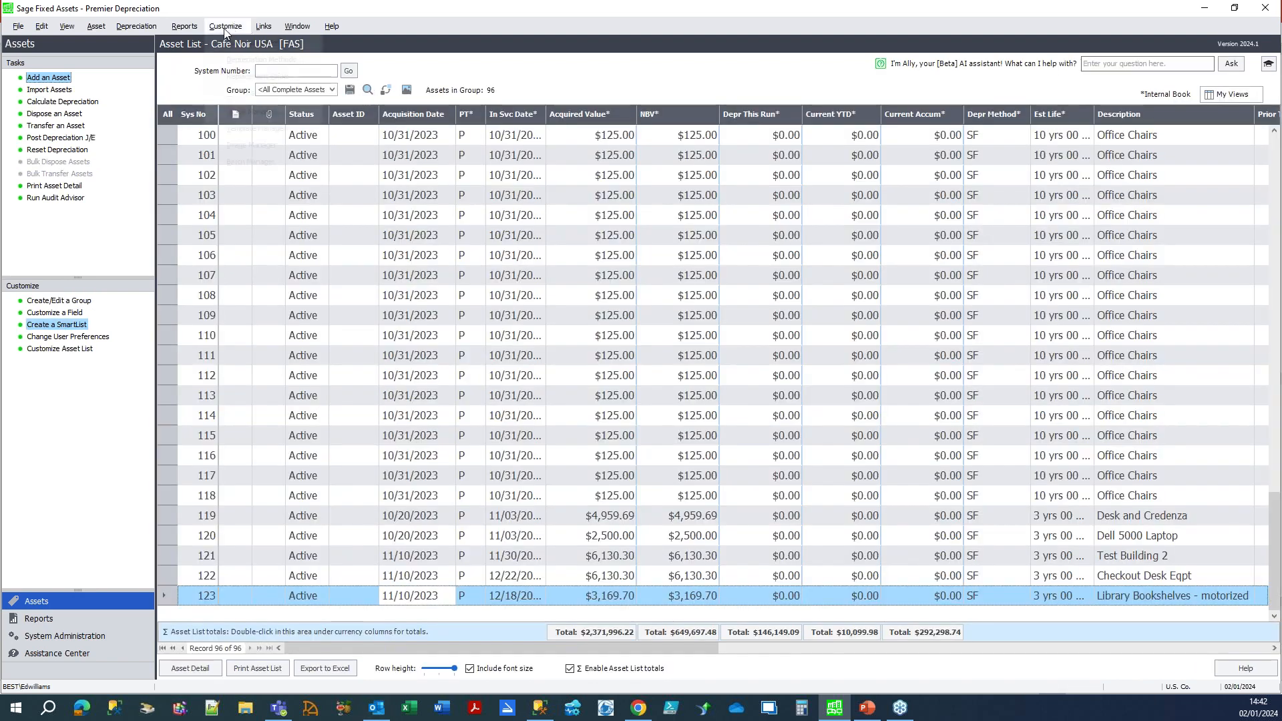
click(256, 44)
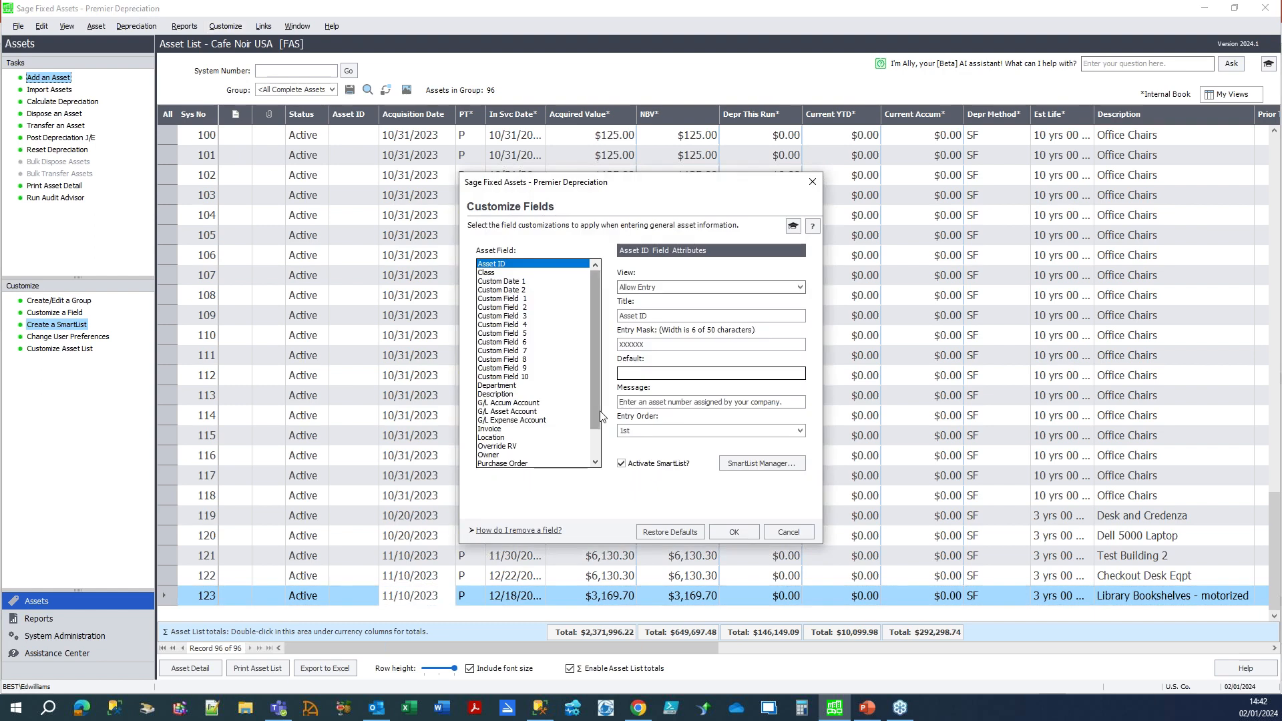
click(486, 274)
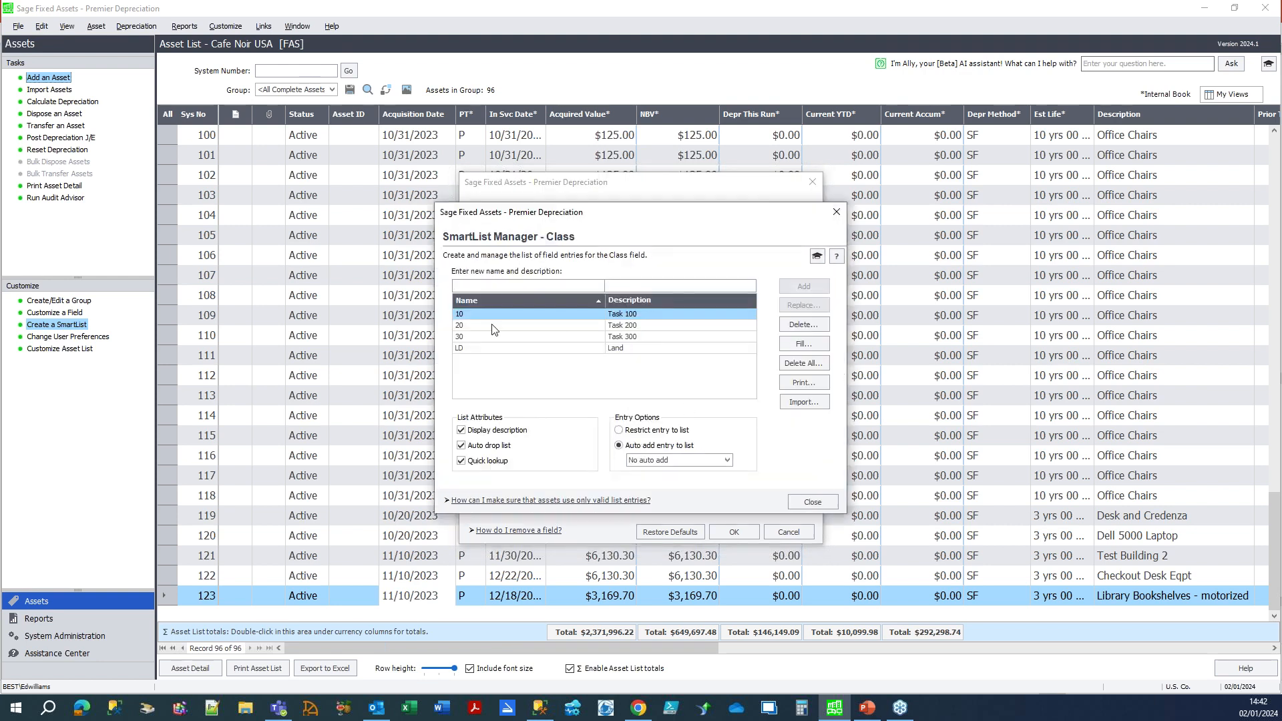
key(Escape)
View the Department field's SmartList entries and leave Customize Fields without saving changes.
click(497, 386)
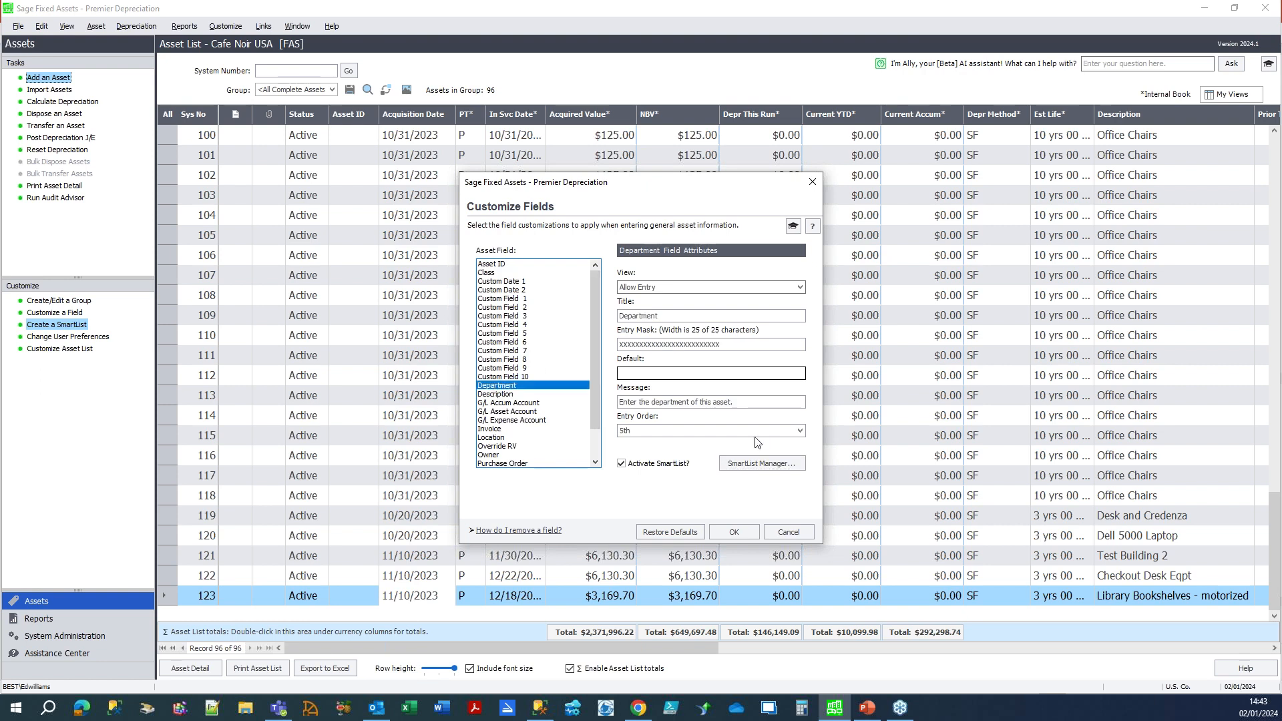
click(749, 465)
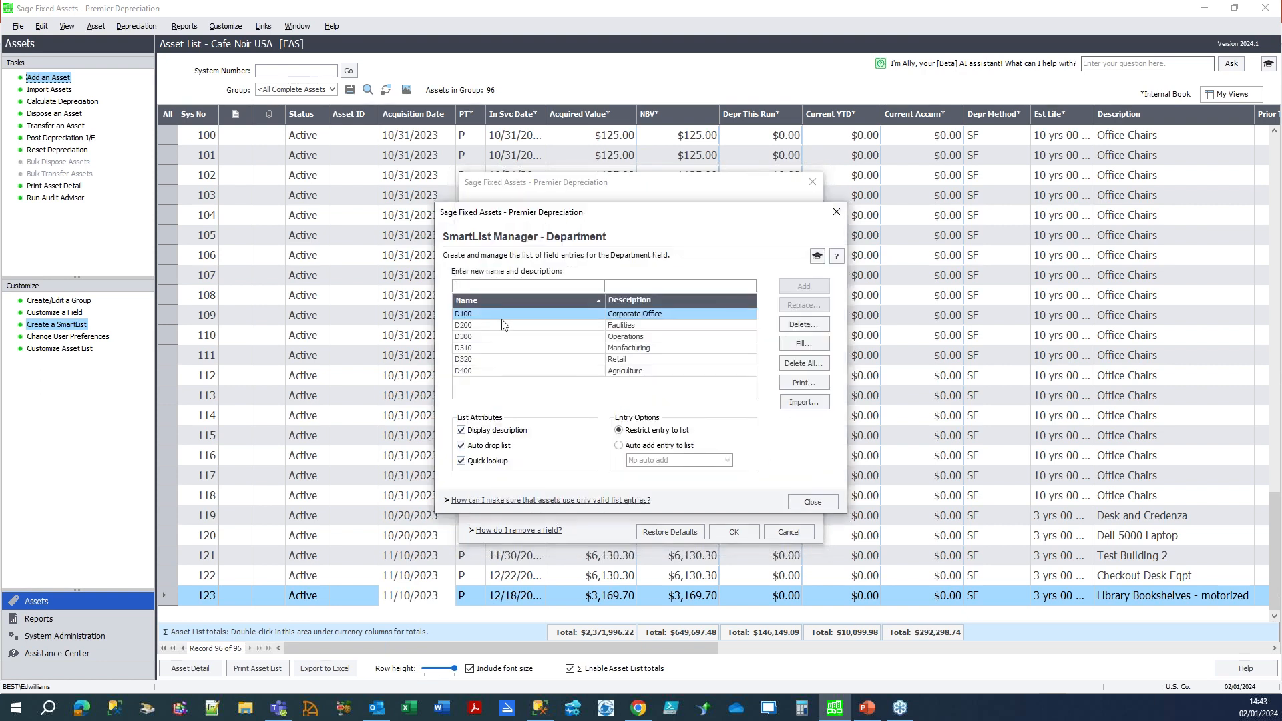
click(808, 502)
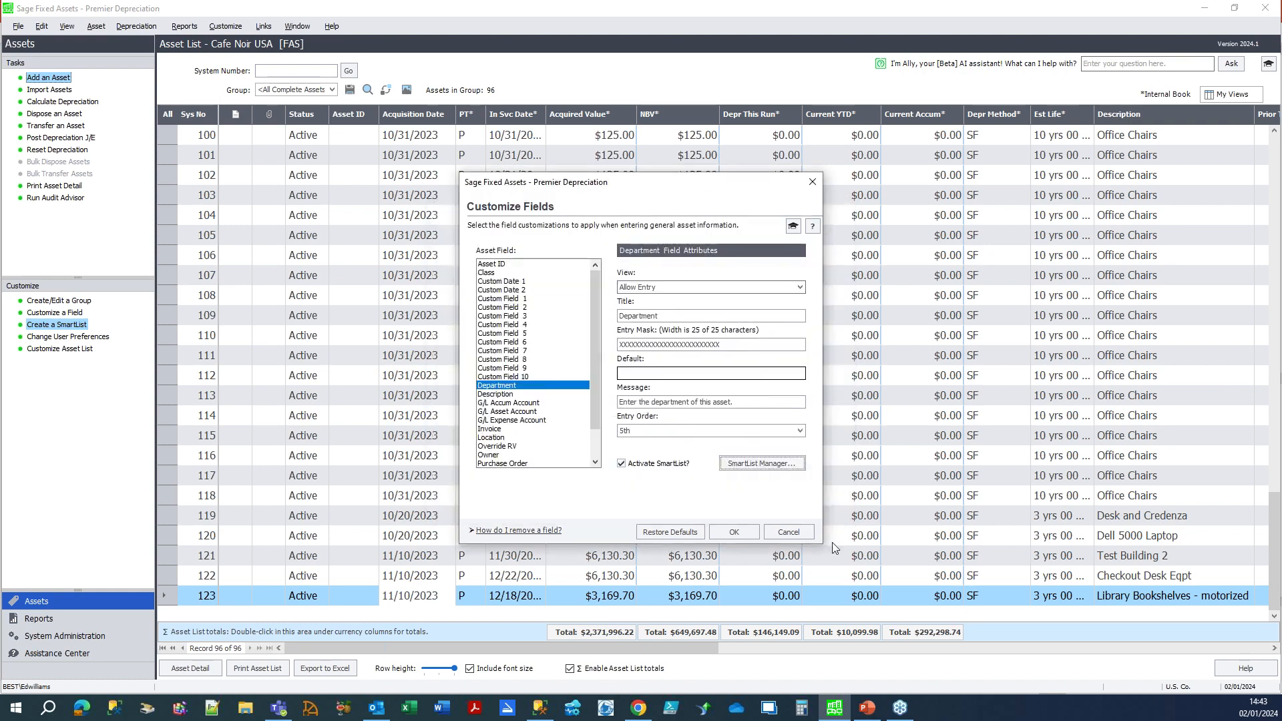
click(788, 532)
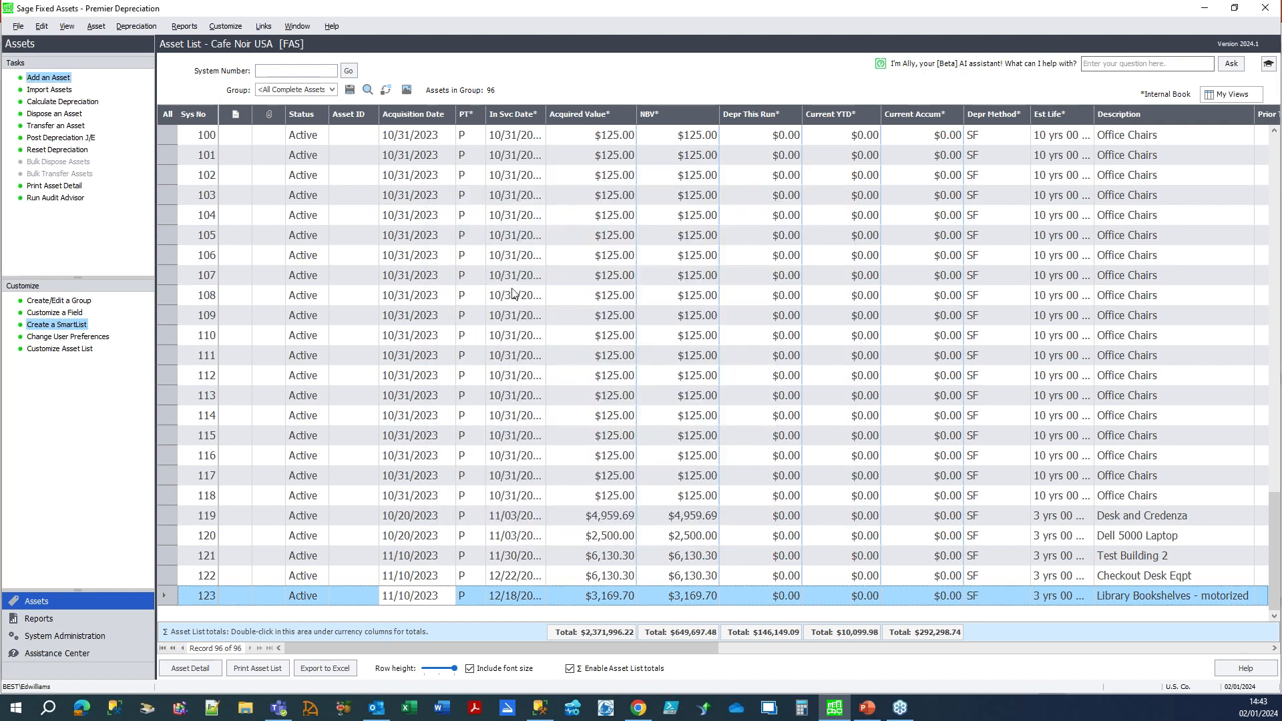
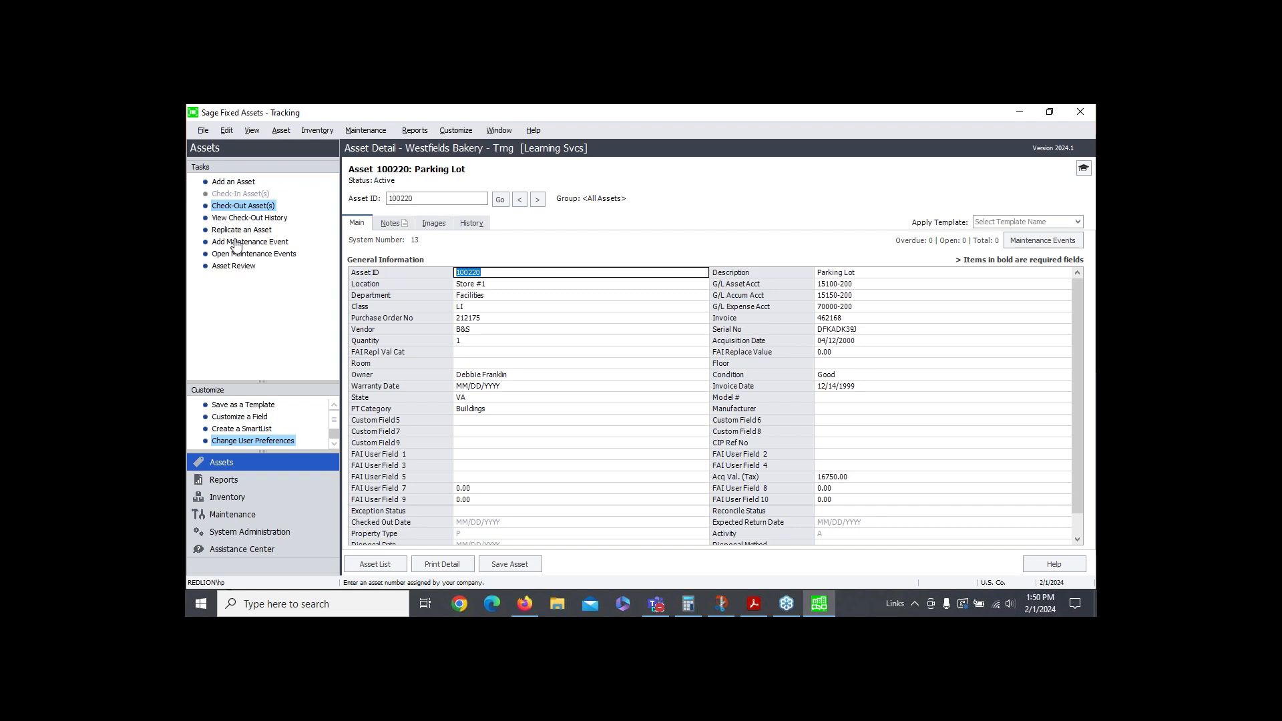
Start a maintenance event for the Parking Lot asset described as "Seal cracks", due 01/01/2024, with an estimated cost of $1,000.
click(374, 132)
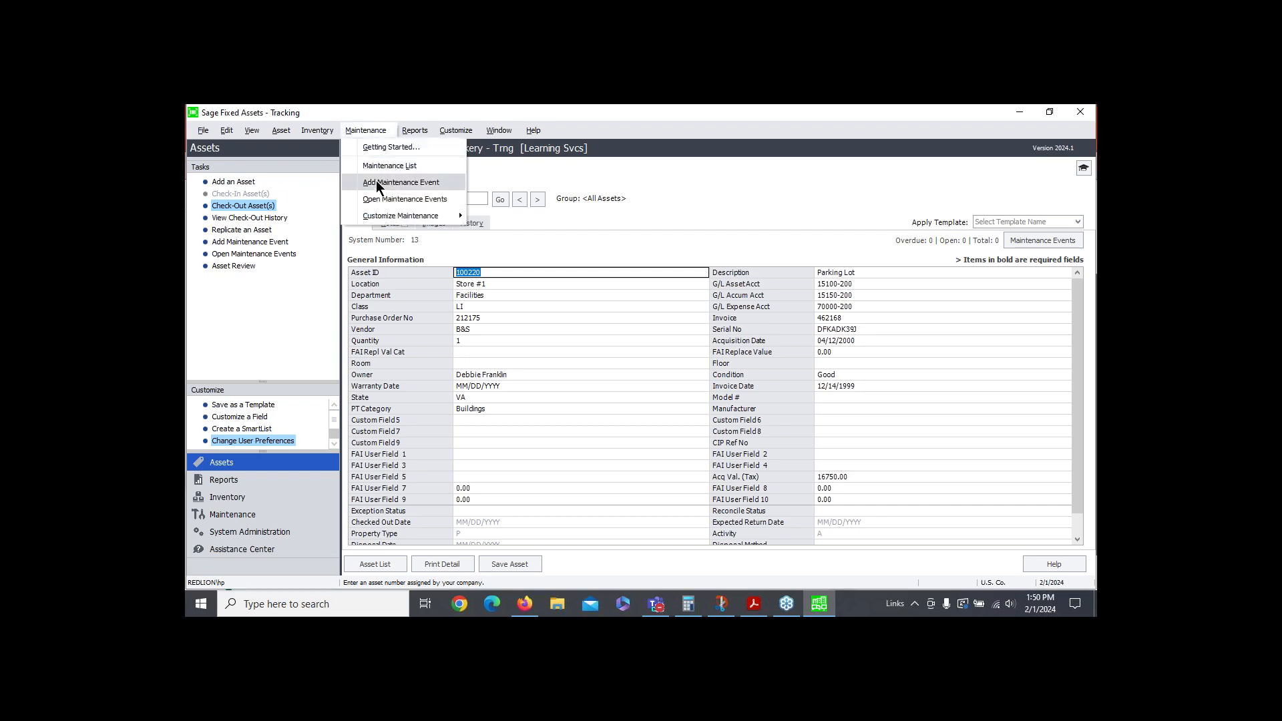
click(858, 193)
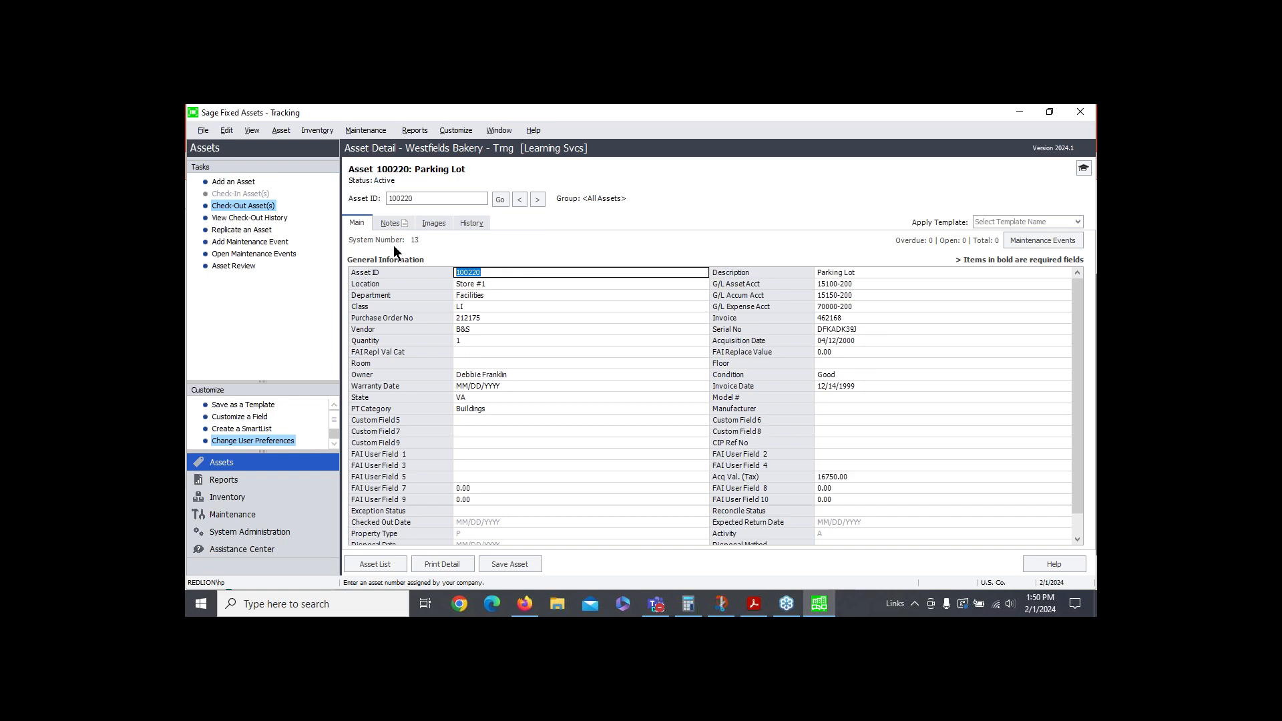
click(1026, 243)
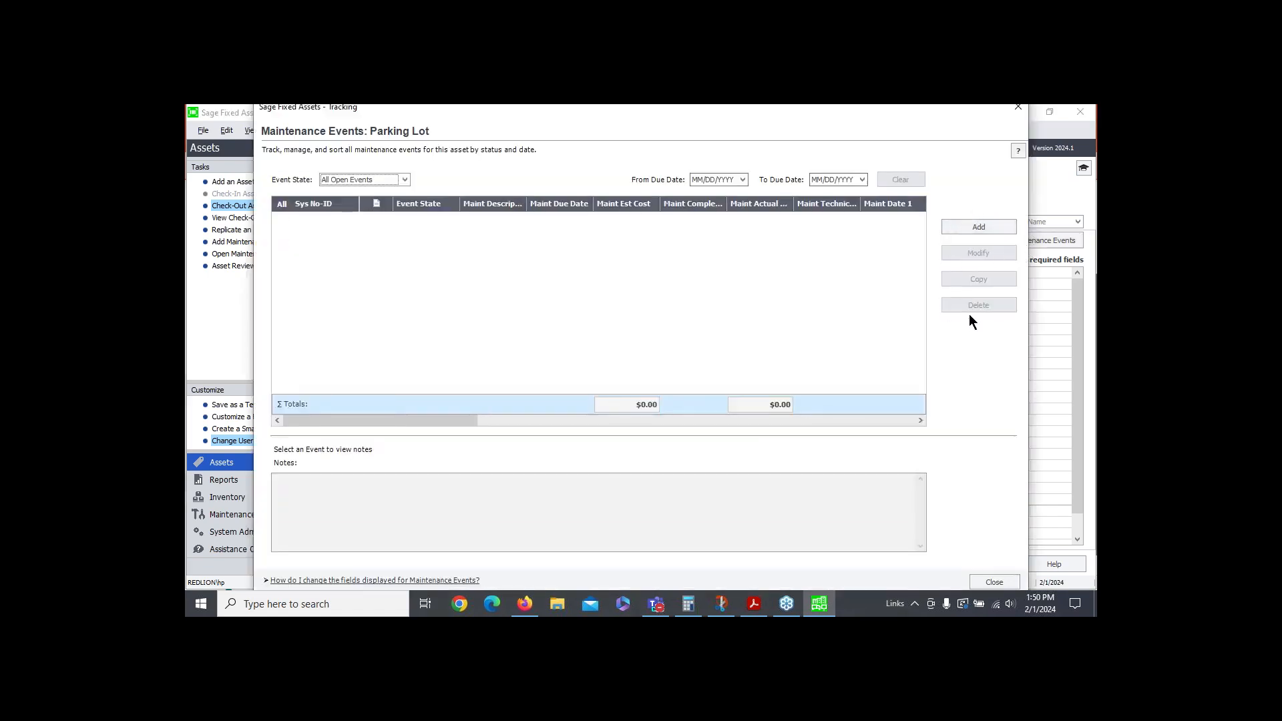
click(976, 228)
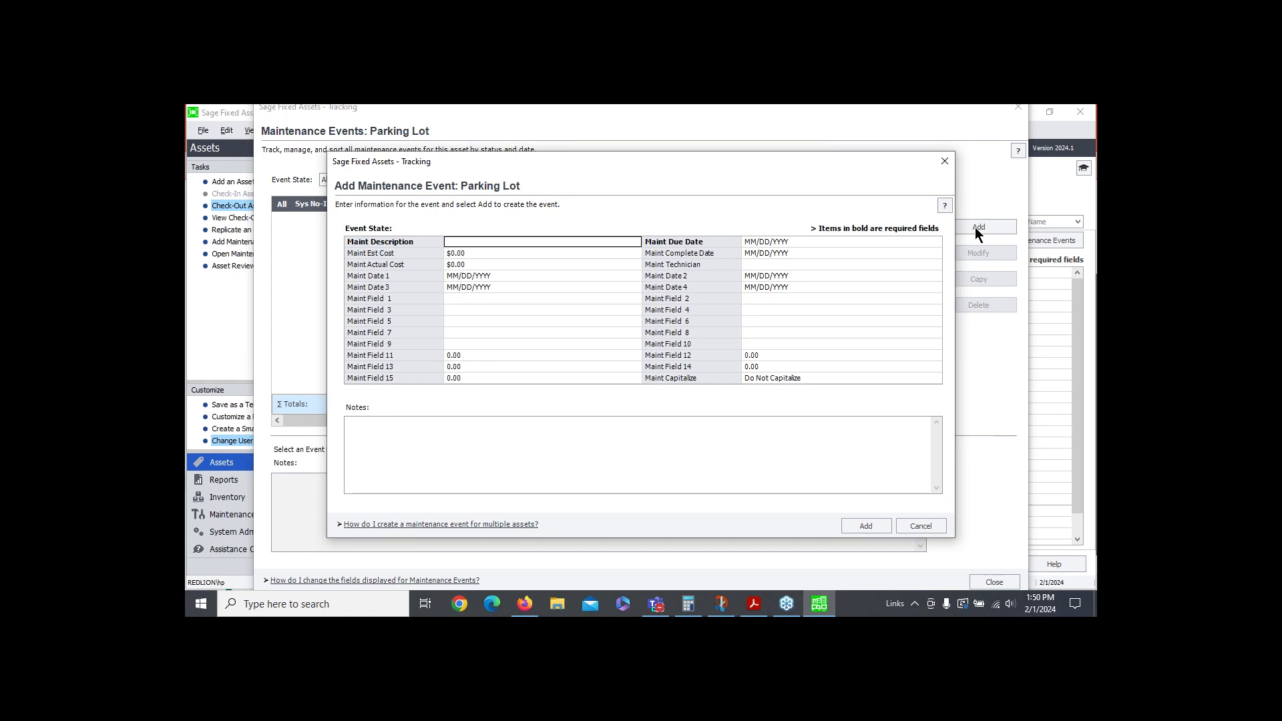
text(eal cracks)
key(Tab)
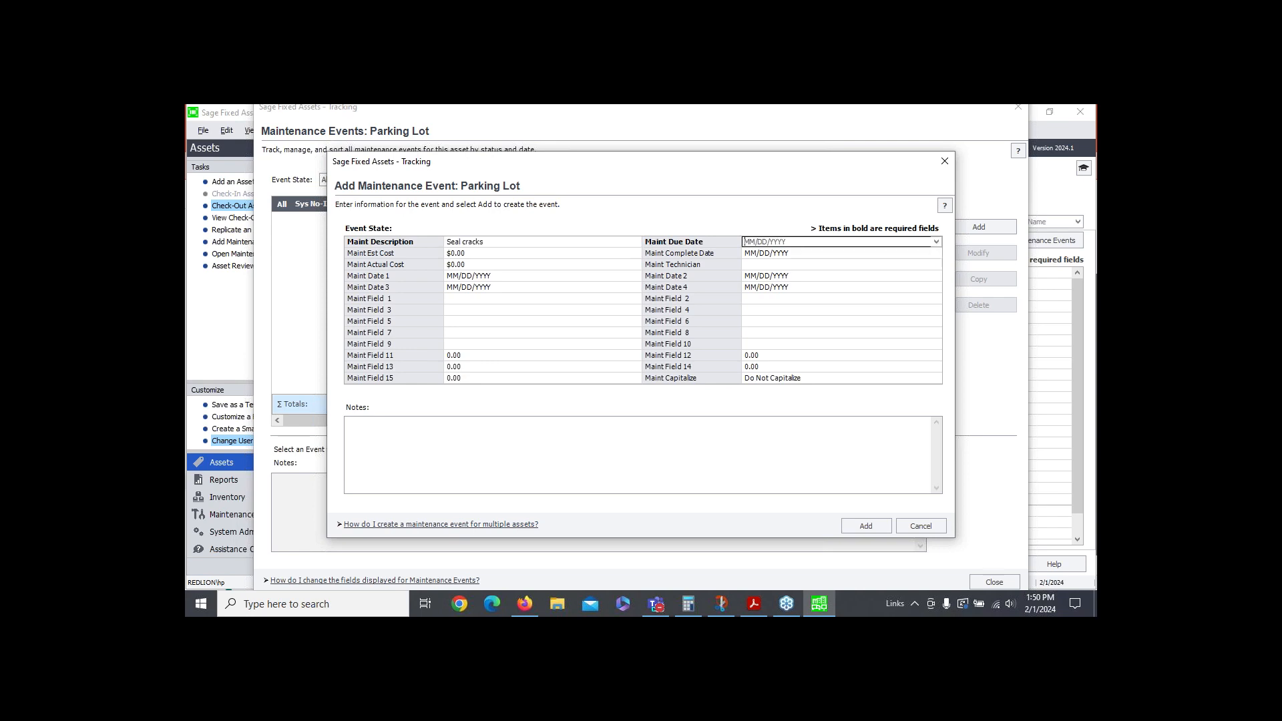
text(01012024)
key(Tab)
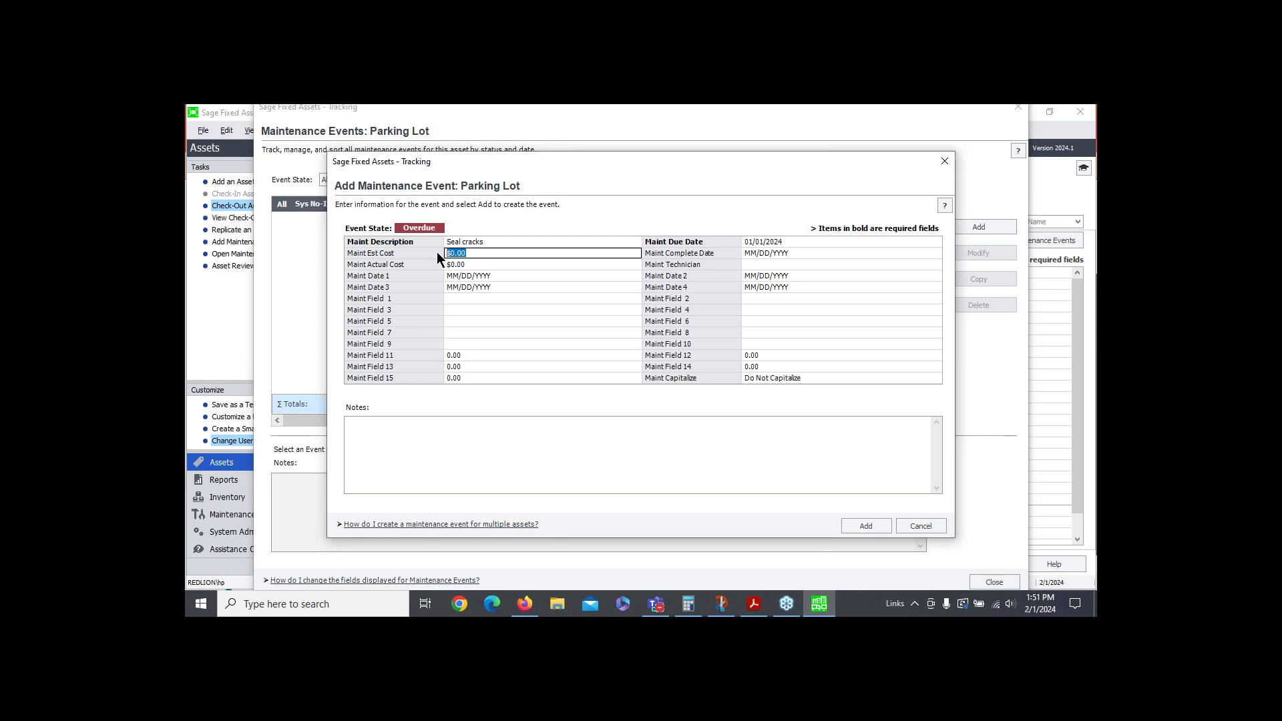
text(1,000)
Set Maint Capitalize to Do Not Capitalize, add the note "Cracks discovered upon last inspection.", and save the new event.
click(938, 377)
click(936, 377)
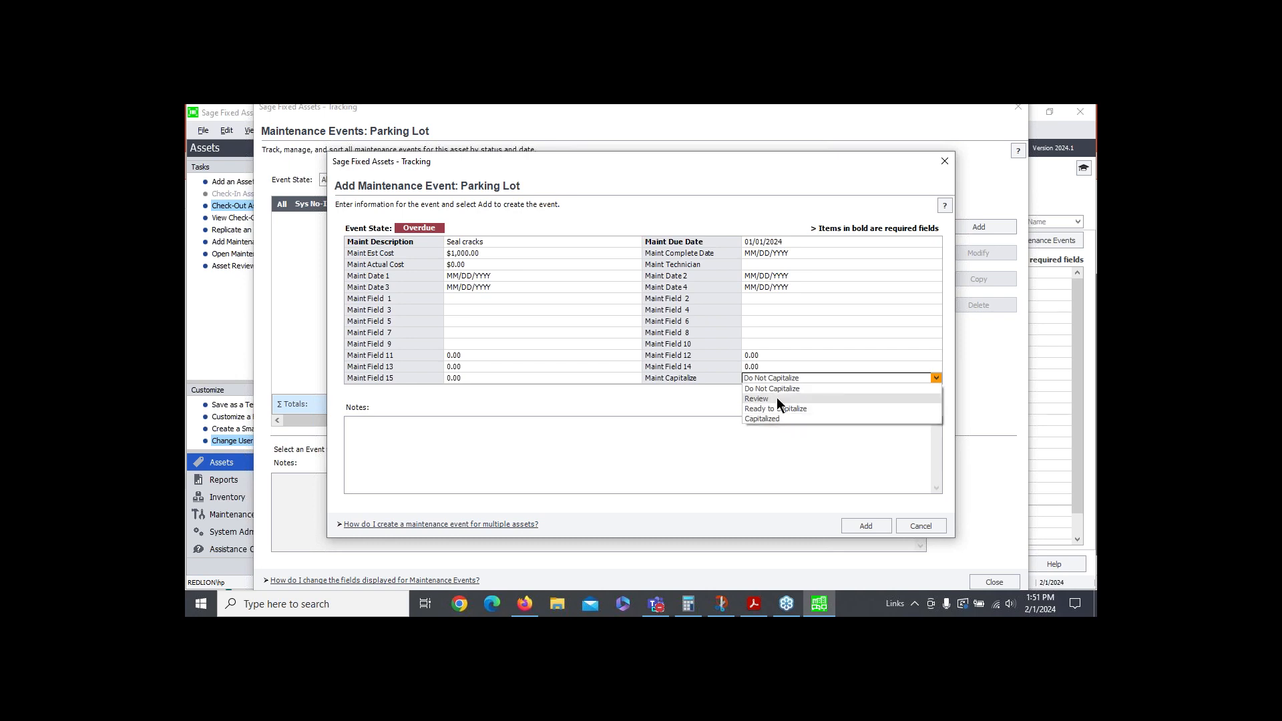
click(760, 389)
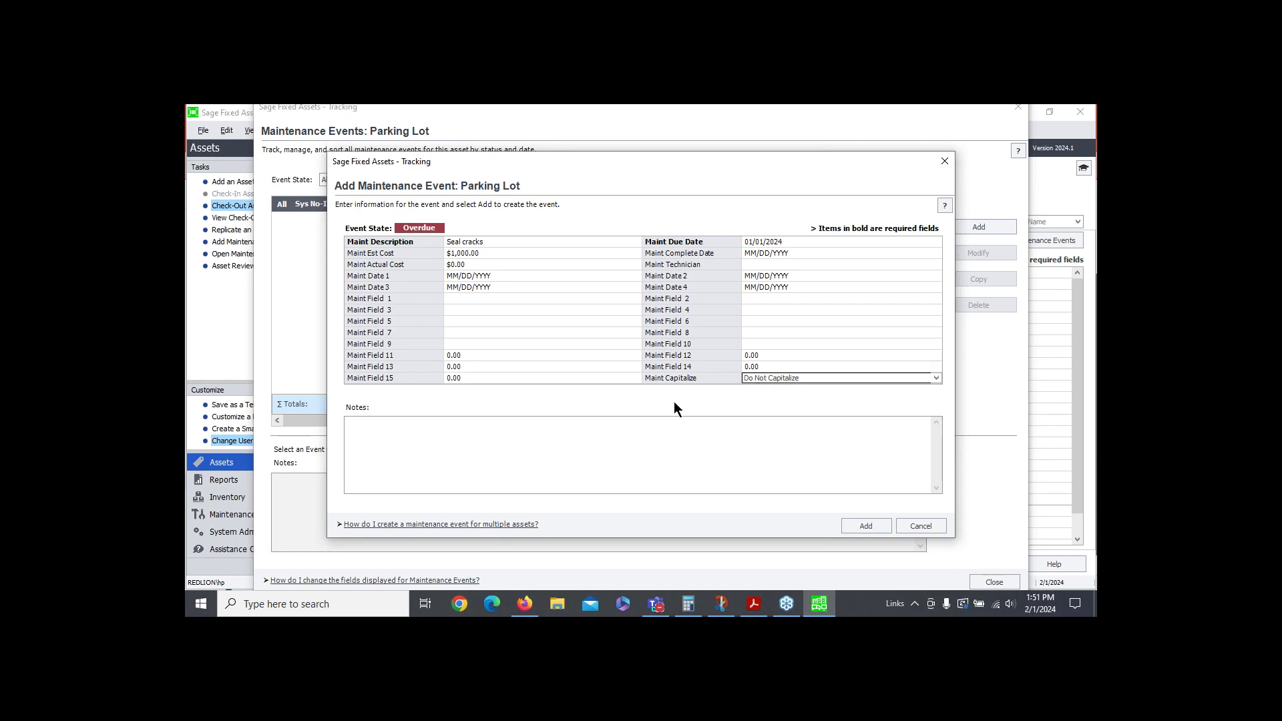
click(385, 441)
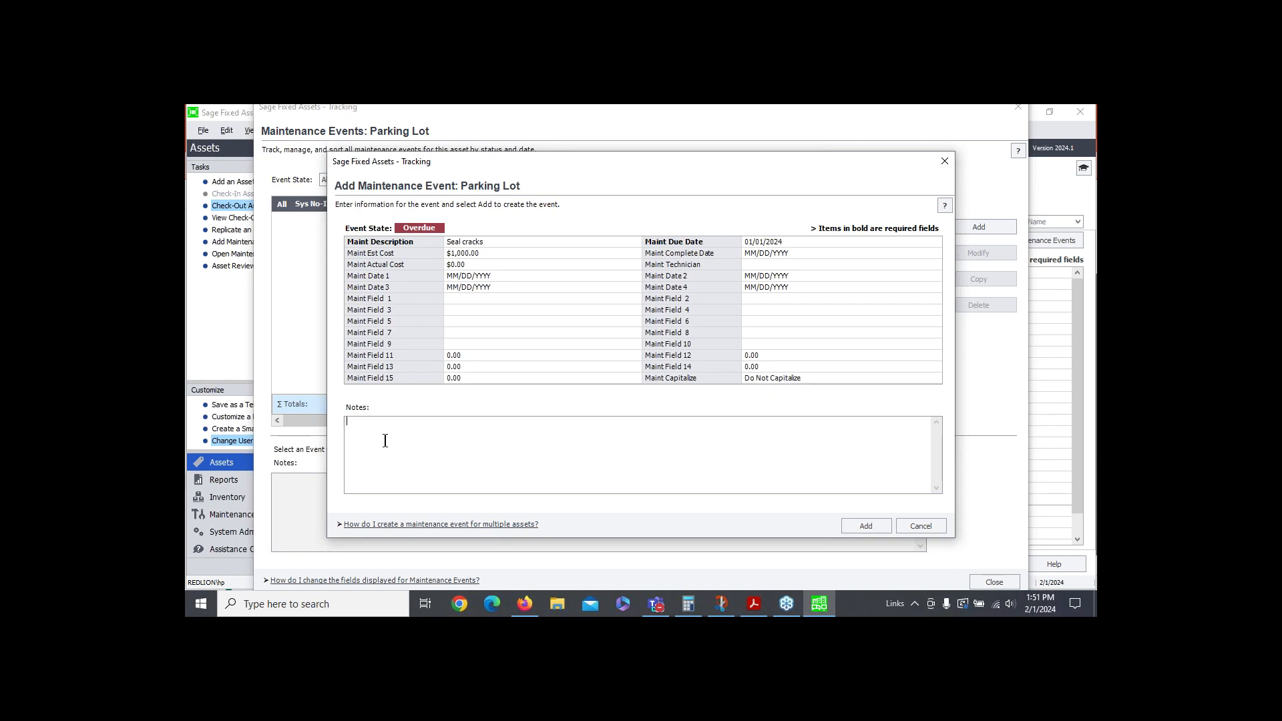
text(Cracks discovered upon last inspection.)
click(862, 527)
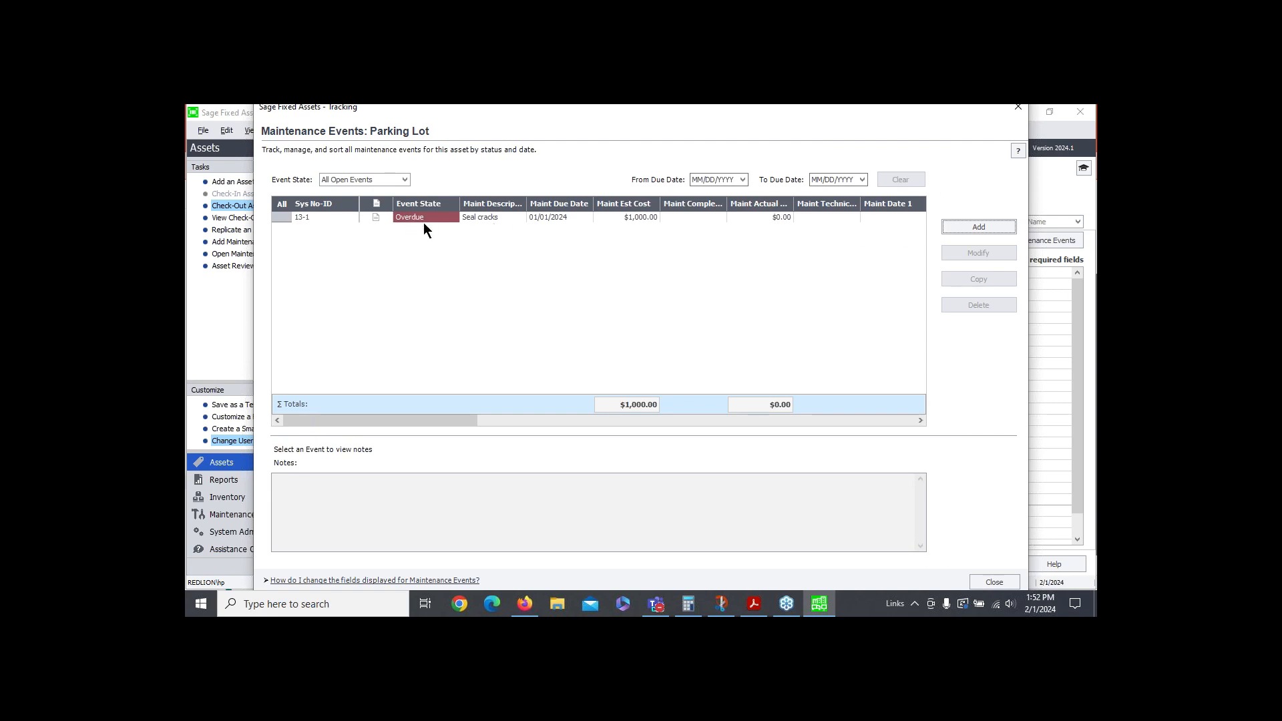
Add a "power wash" maintenance event for the Parking Lot, due 01/01/2025 with an estimated cost of $1,000, and return to the asset list.
click(956, 227)
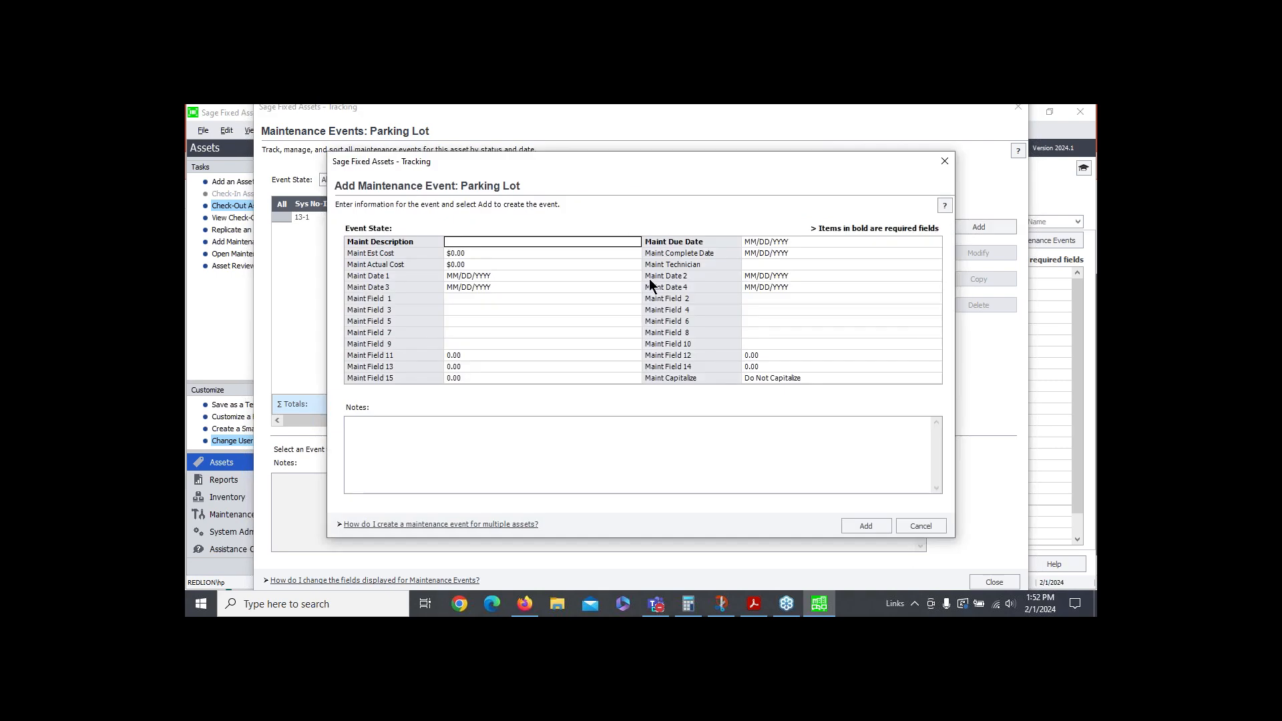
text(power wash)
key(Tab)
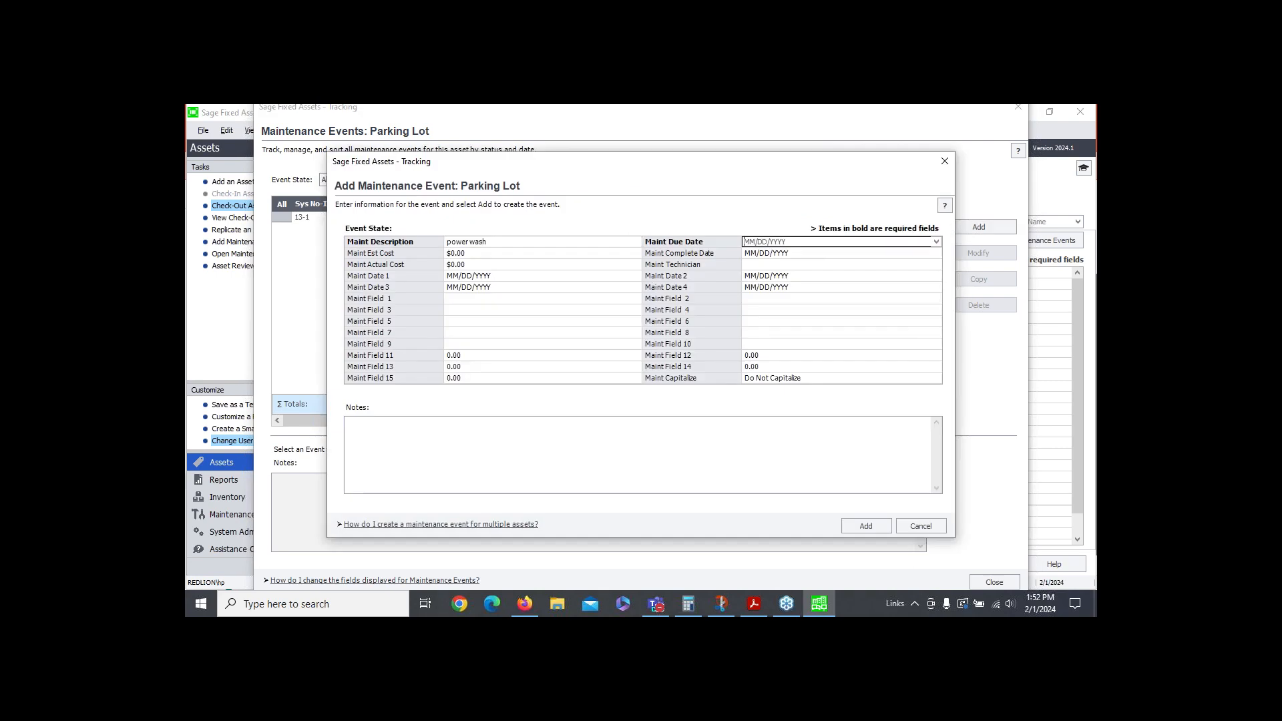
text(01/01/2025)
key(Tab)
text(1,0)
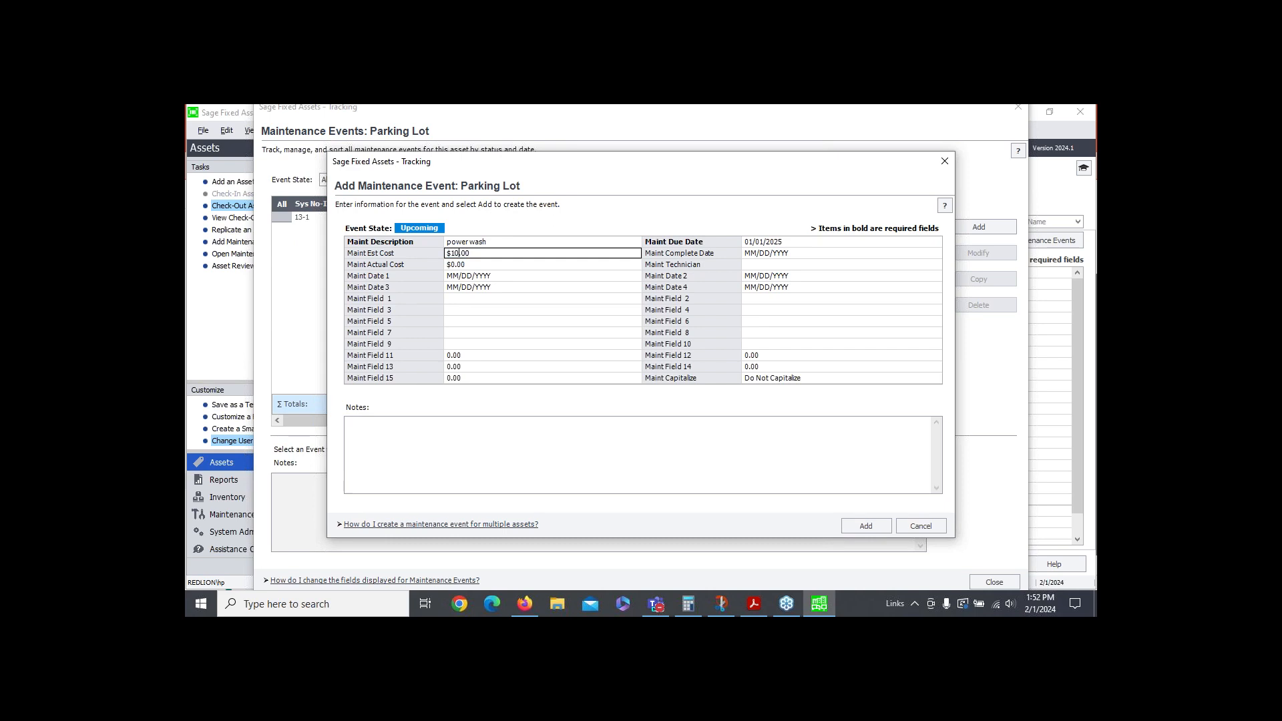
text(00)
click(875, 531)
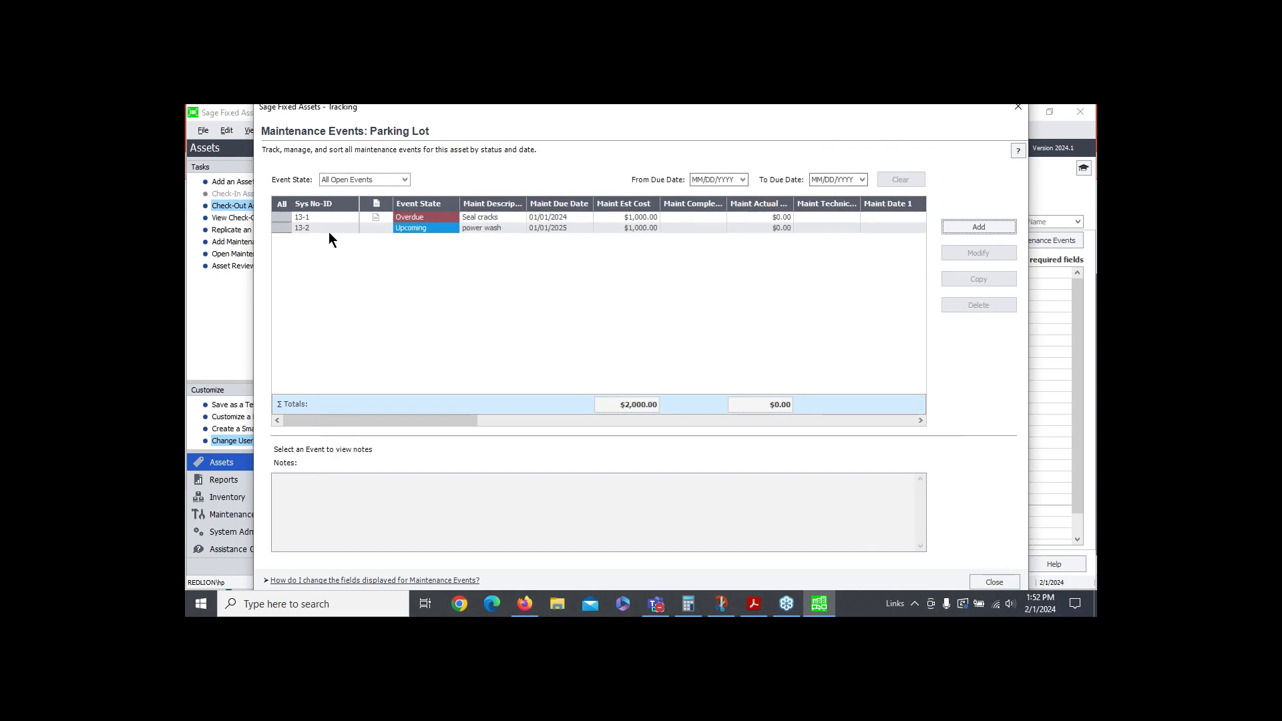
click(994, 582)
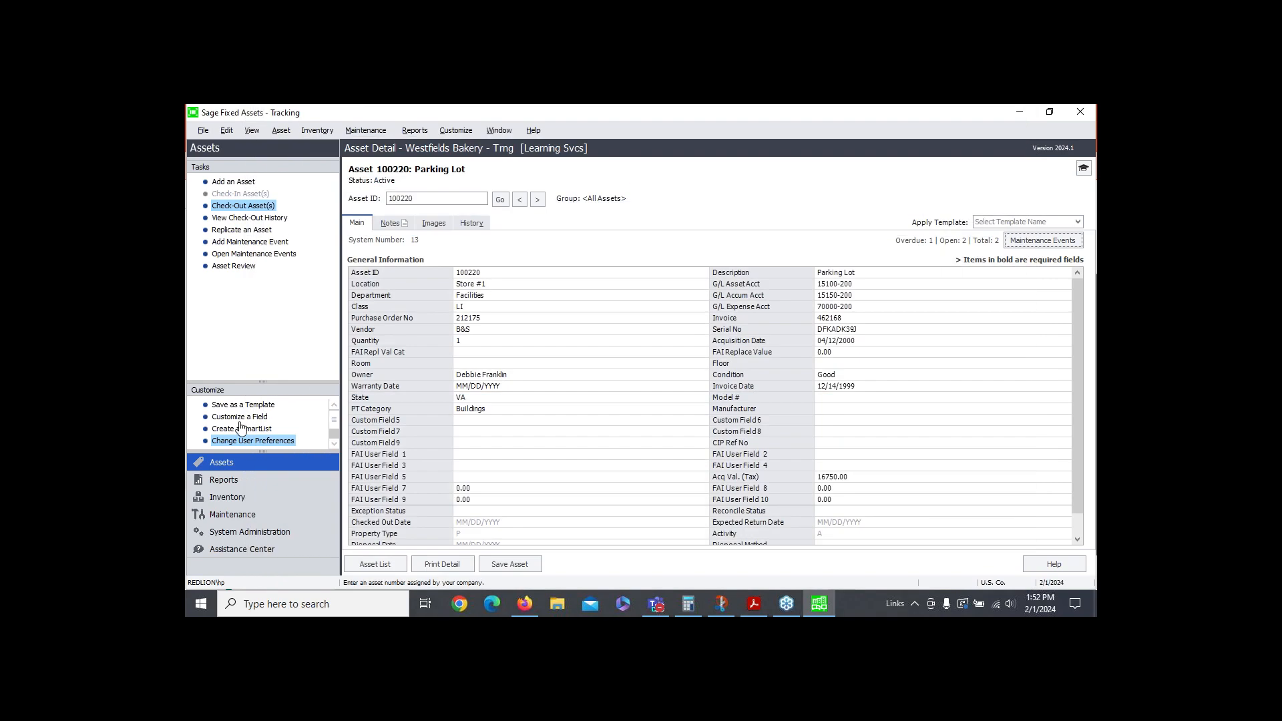
click(222, 467)
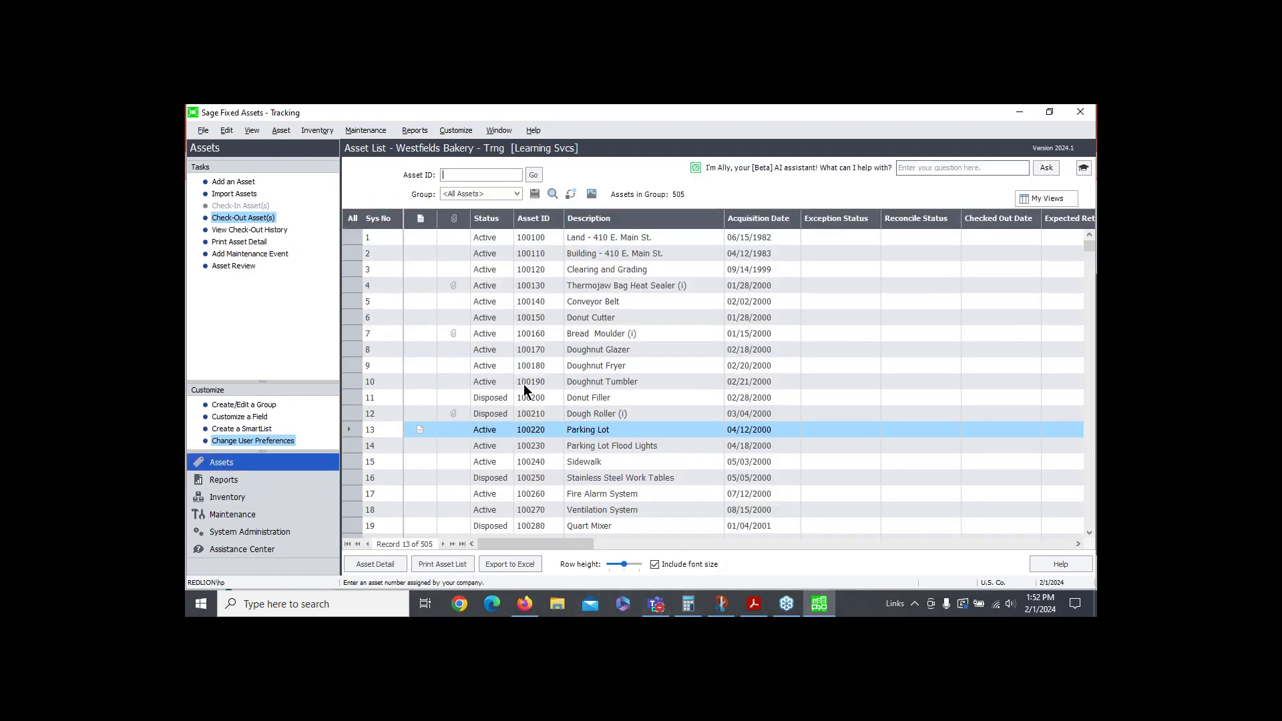
Switch to the "What is new webinar" presentation in Firefox and start its slide show from slide 35.
click(524, 602)
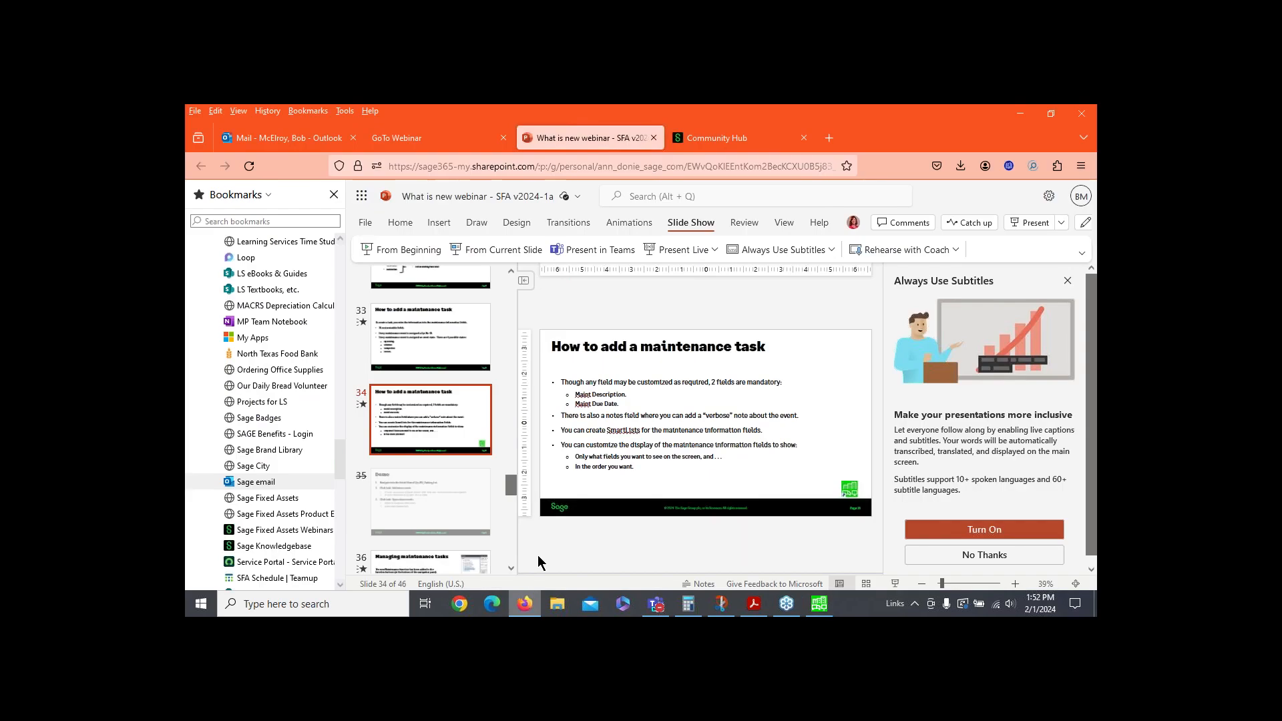
click(434, 481)
click(487, 250)
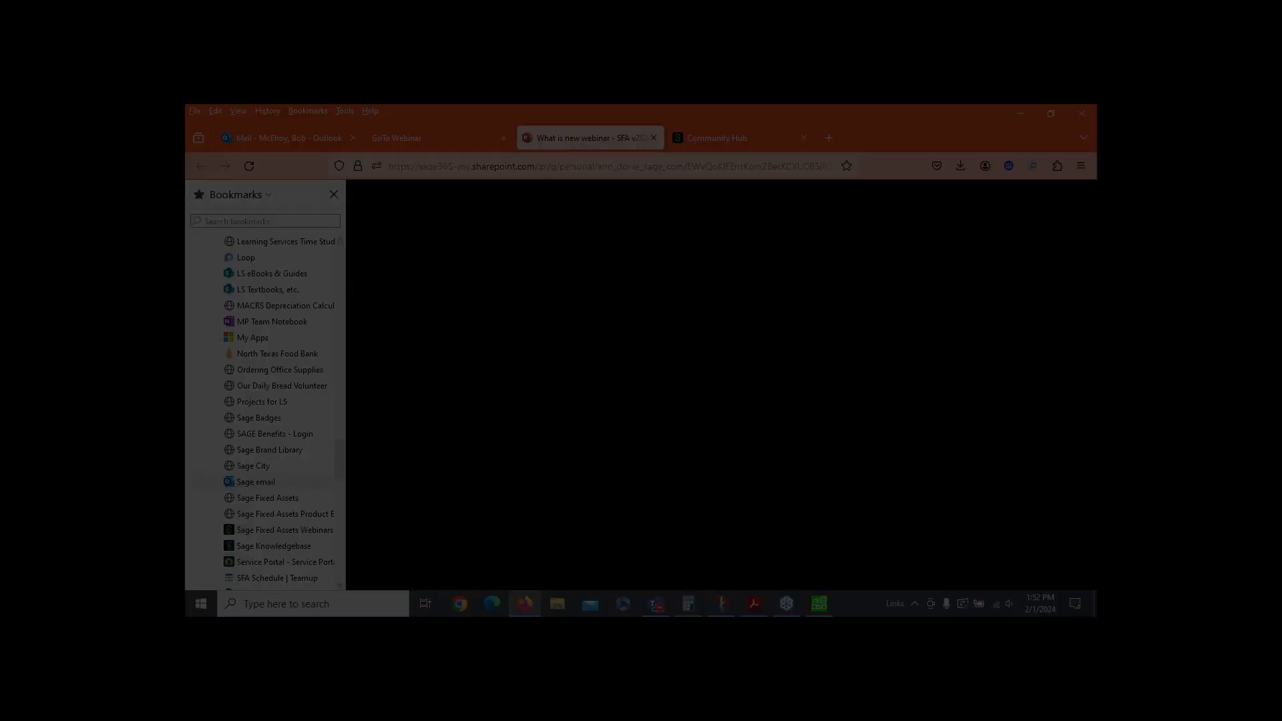